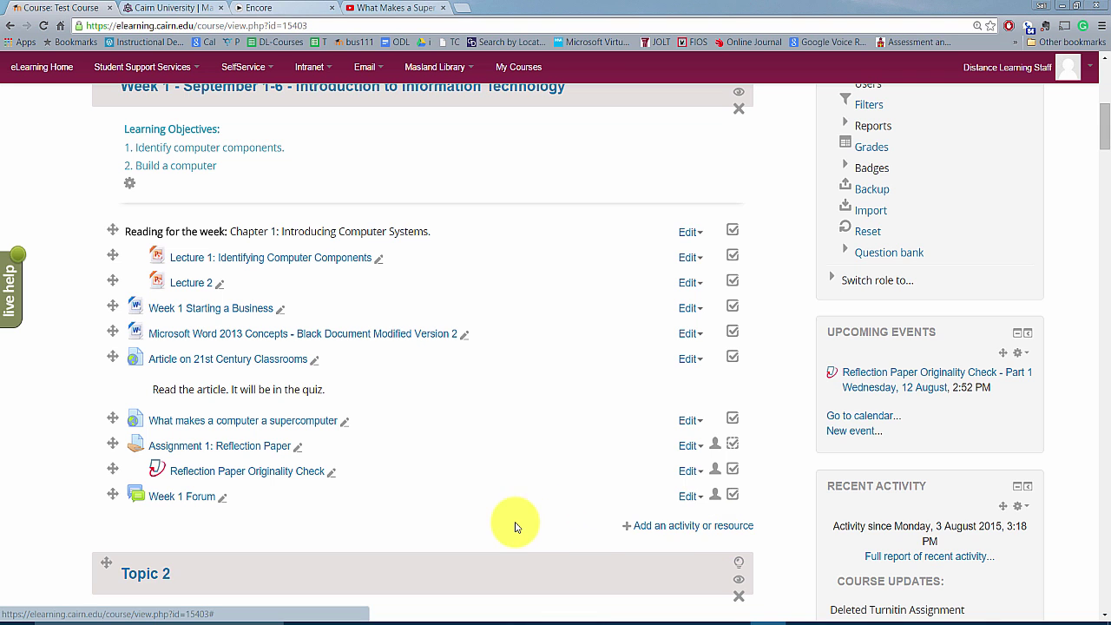
# Add a new Quiz activity to the Week 1 - September 1-6 section.
pyautogui.scroll(4, 516, 529)
pyautogui.scroll(-4, 525, 543)
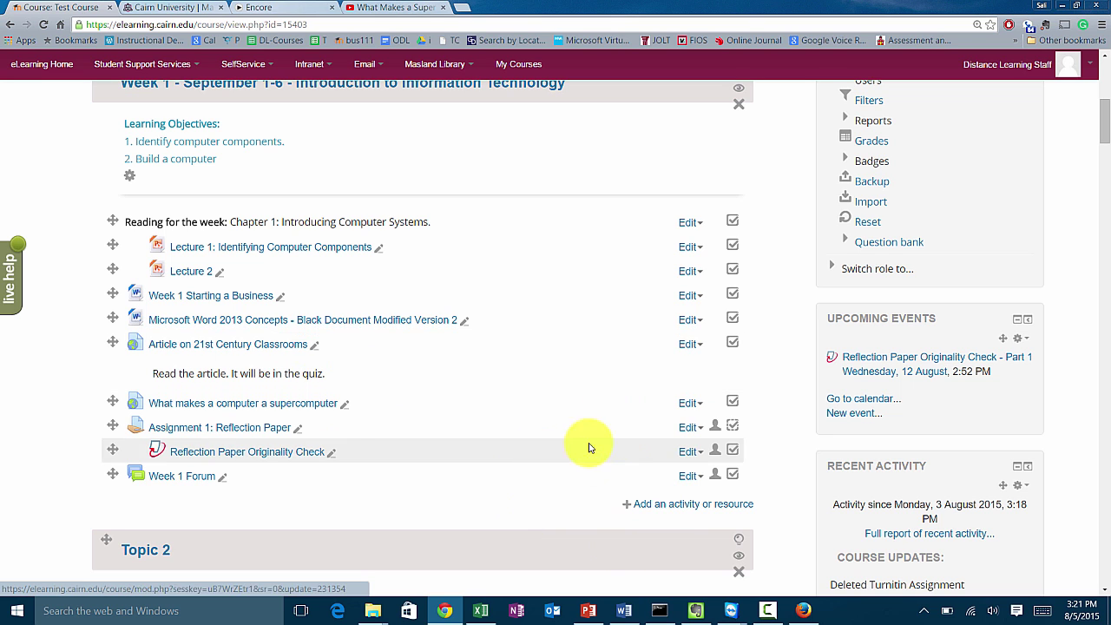
pyautogui.scroll(1, 664, 347)
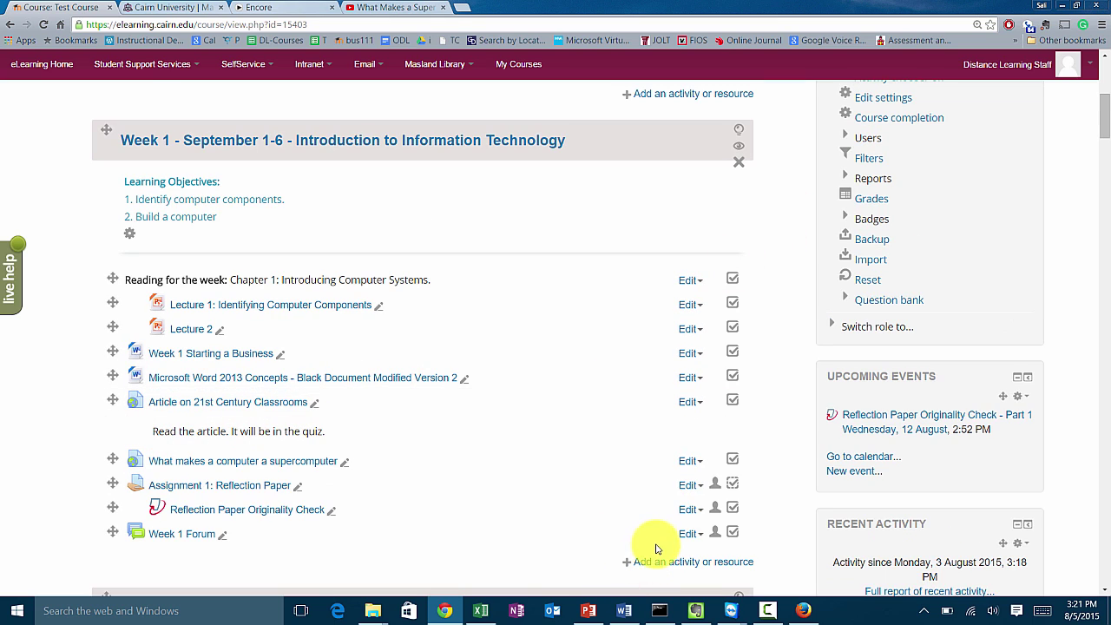
pyautogui.click(670, 569)
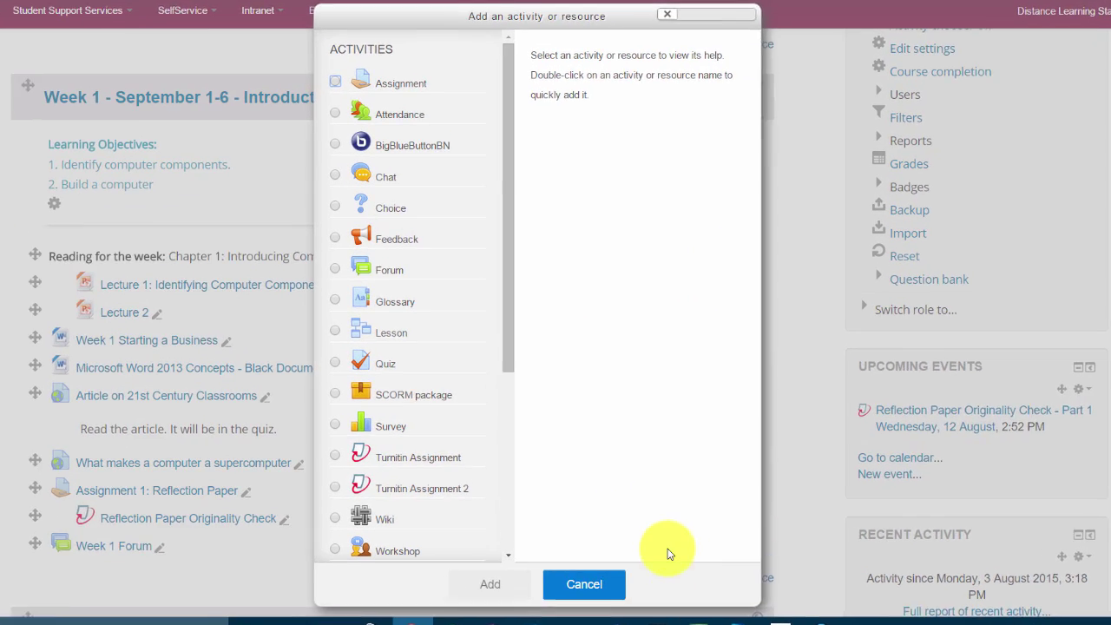
pyautogui.moveTo(464, 322); pyautogui.dragTo(444, 571)
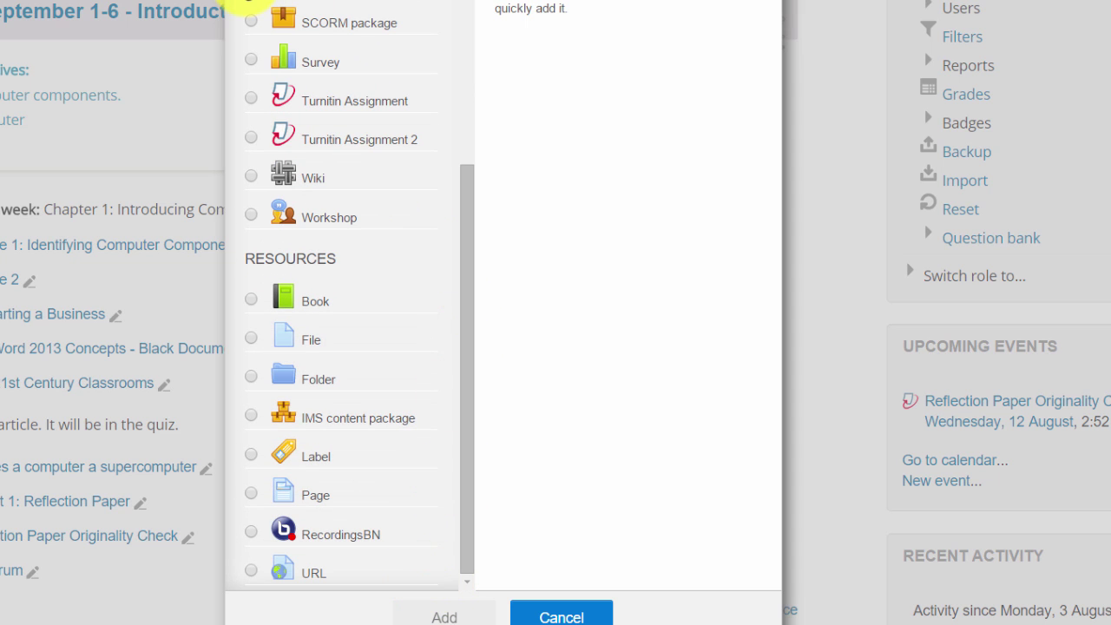
pyautogui.click(250, 3)
pyautogui.moveTo(466, 303); pyautogui.dragTo(479, 243)
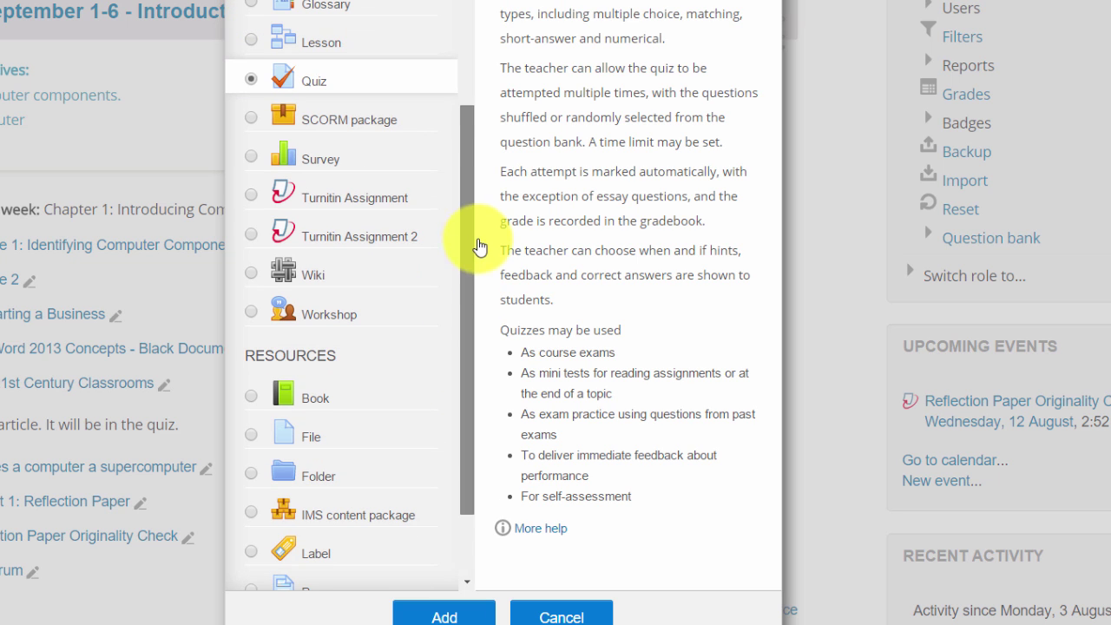
pyautogui.click(471, 613)
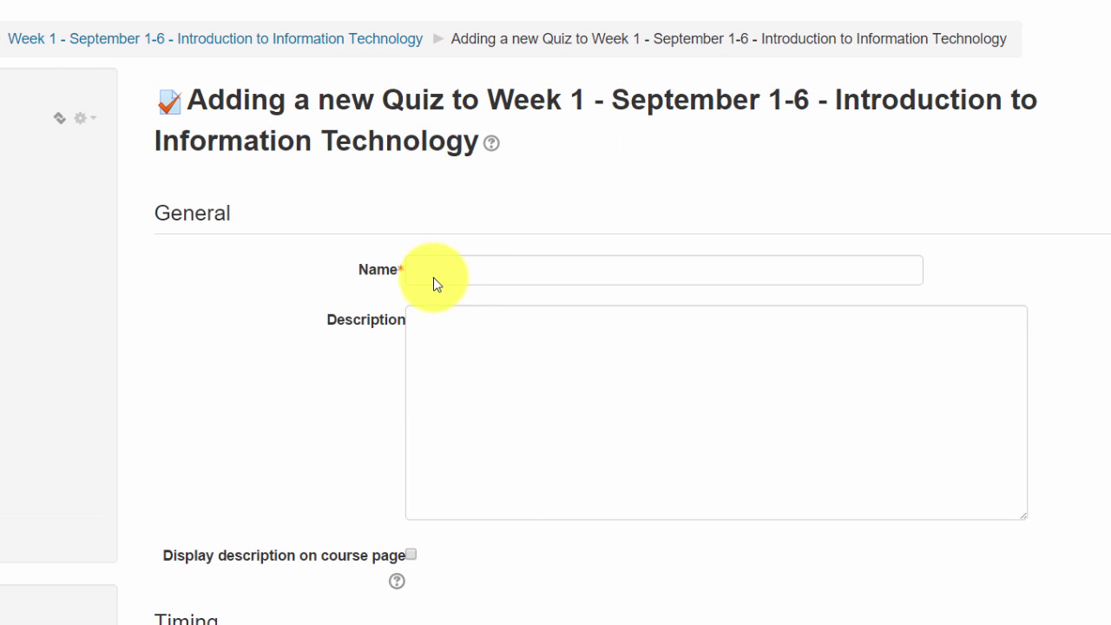
# Name the quiz "Chapter 1 Quiz" and enter the description "Read chapter 1. 20 questions.".
pyautogui.click(445, 282)
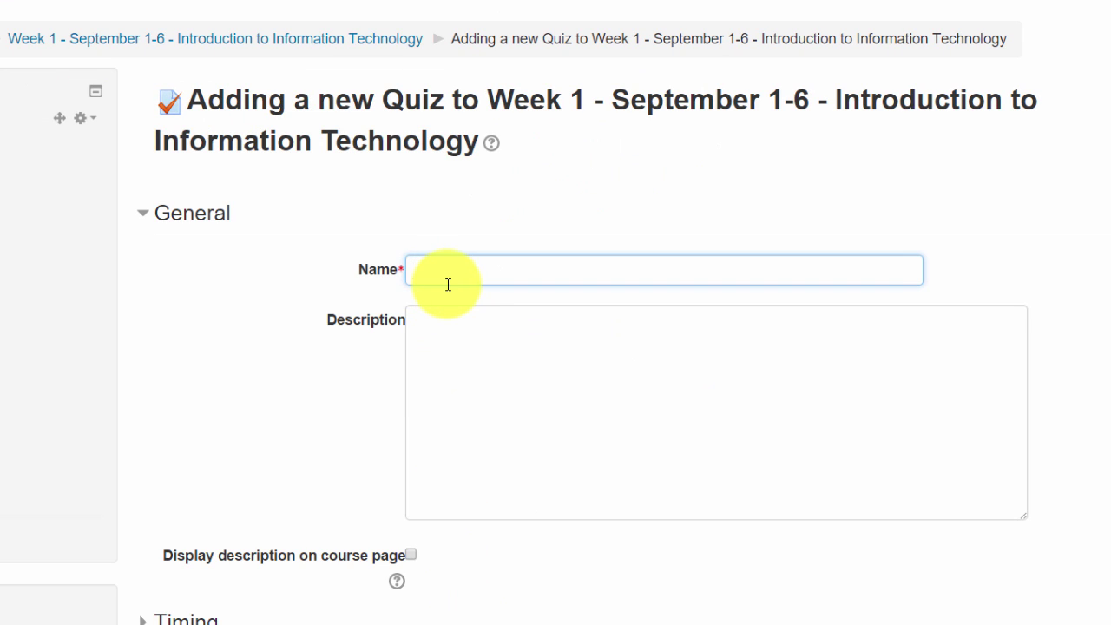
pyautogui.write('Chapter')
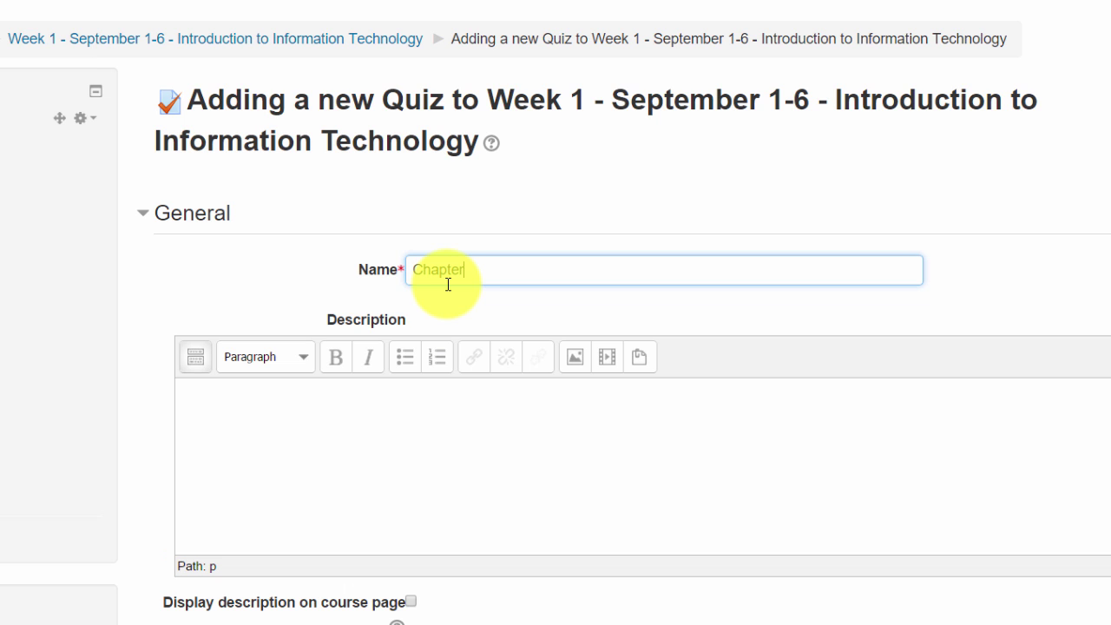
pyautogui.write(' 1 Quiz')
pyautogui.click(281, 491)
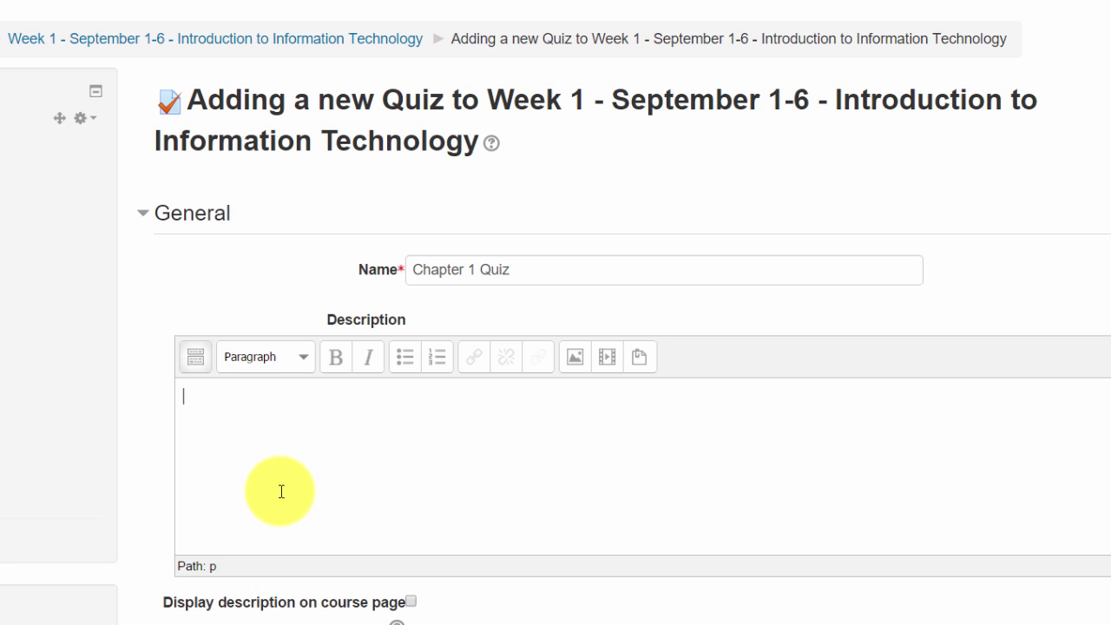
pyautogui.write('Read chapter 1. 20 questions.')
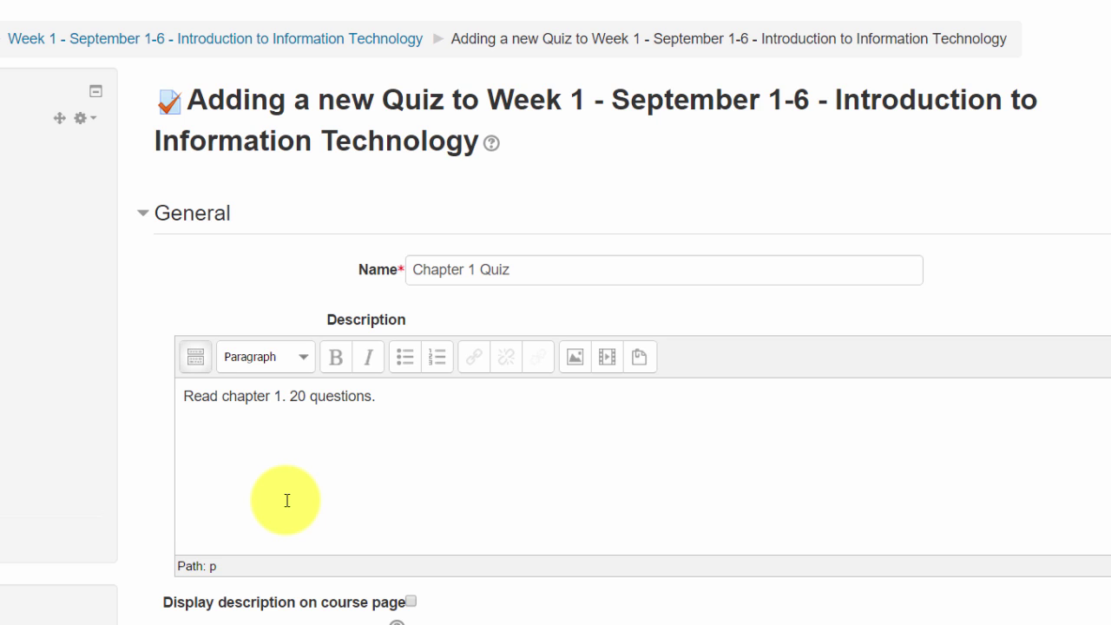
# Expand all the settings sections of the new quiz.
pyautogui.scroll(-2, 291, 525)
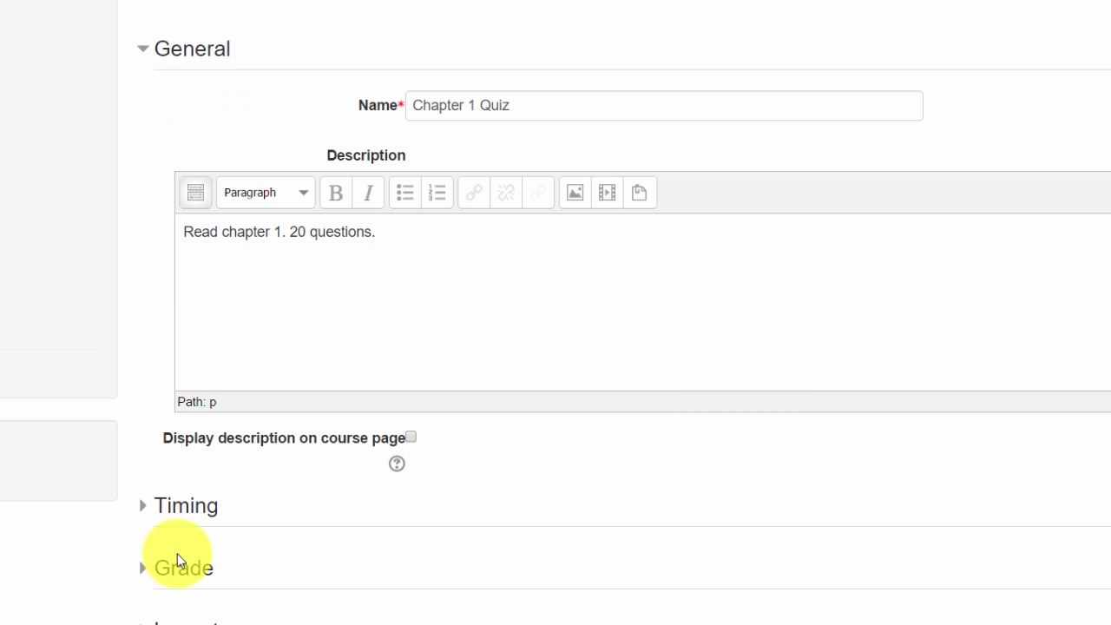
pyautogui.scroll(-4, 139, 568)
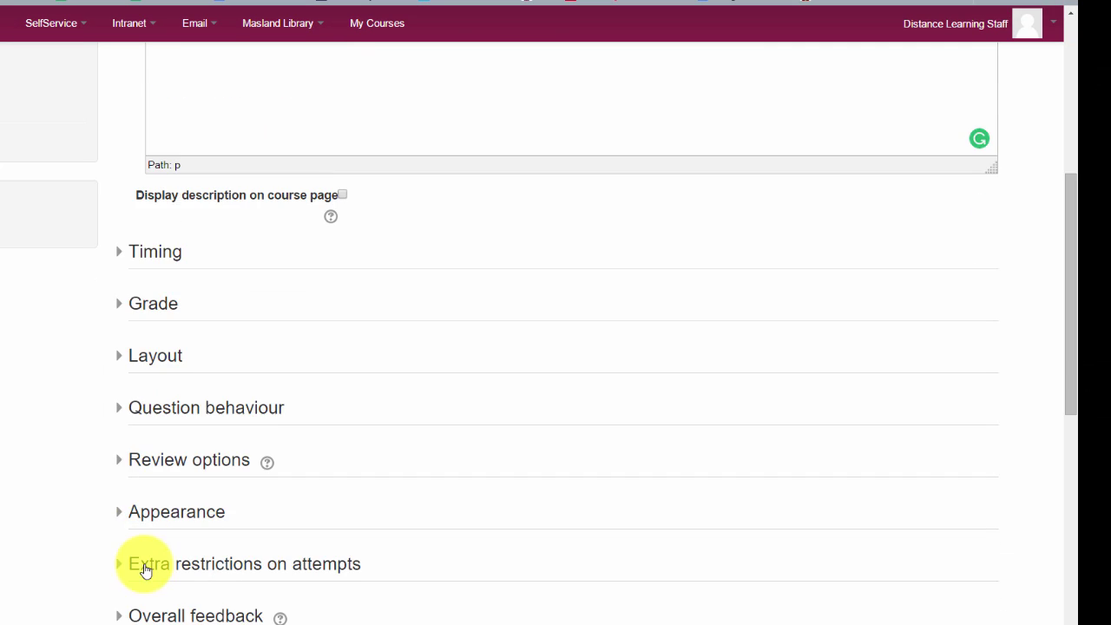
pyautogui.scroll(2, 309, 534)
pyautogui.scroll(4, 310, 535)
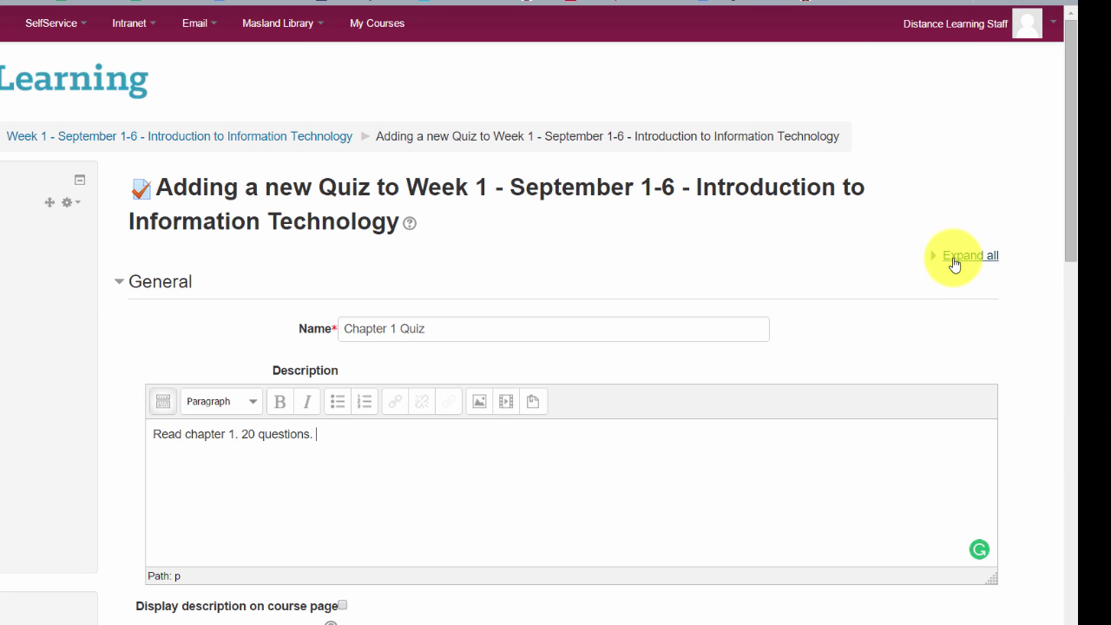
pyautogui.click(954, 260)
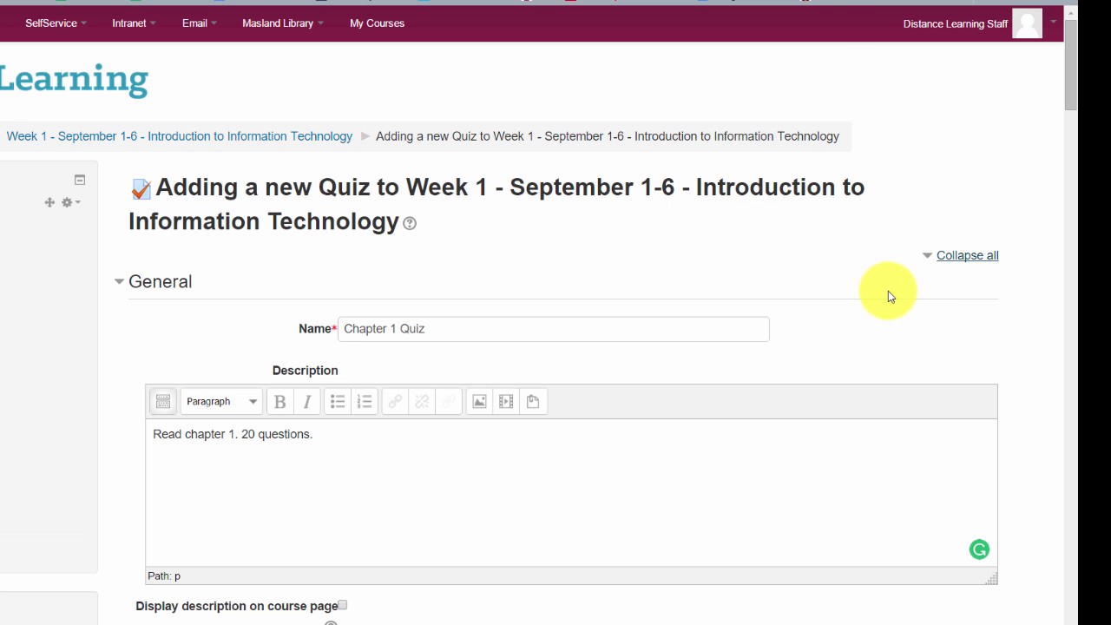
# Enable the quiz's opening date and set its year to 2016 and its month to September.
pyautogui.scroll(-3, 829, 308)
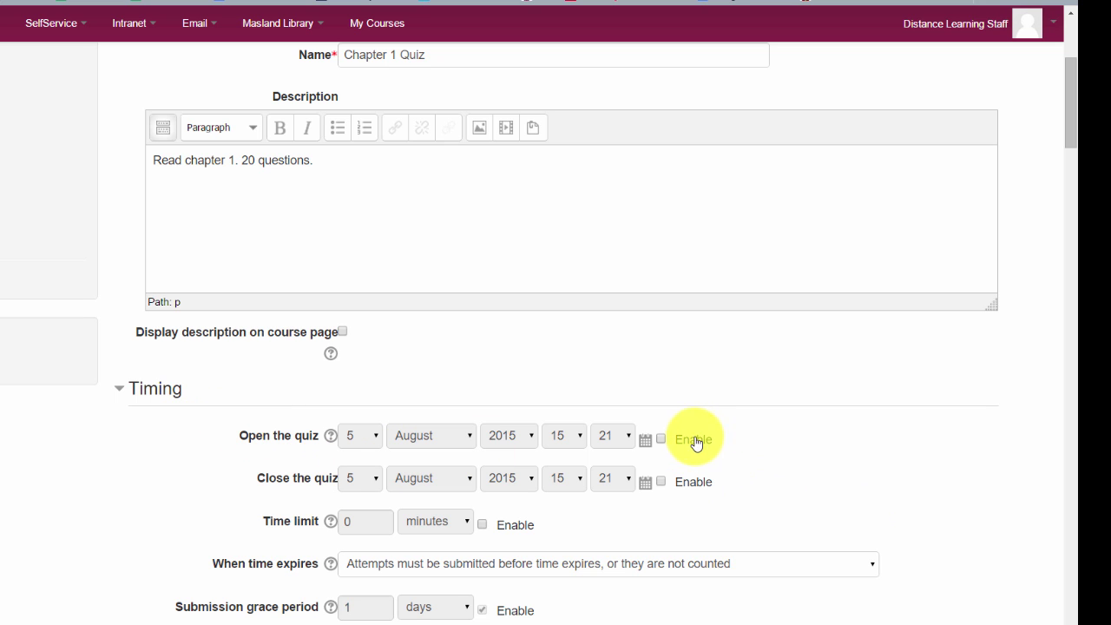
pyautogui.click(661, 440)
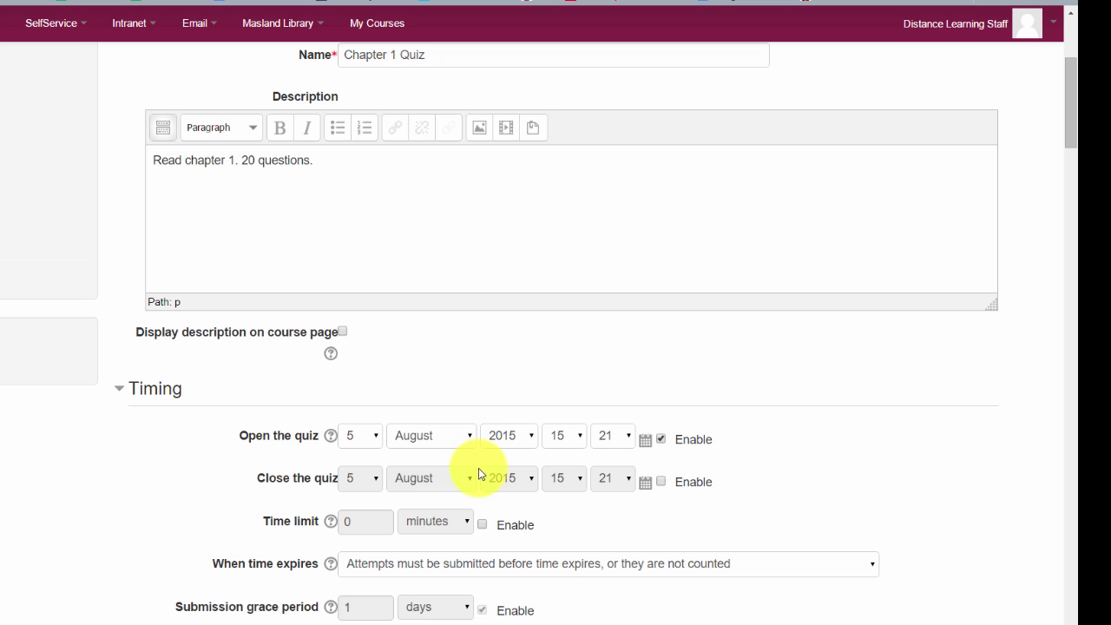
pyautogui.click(510, 441)
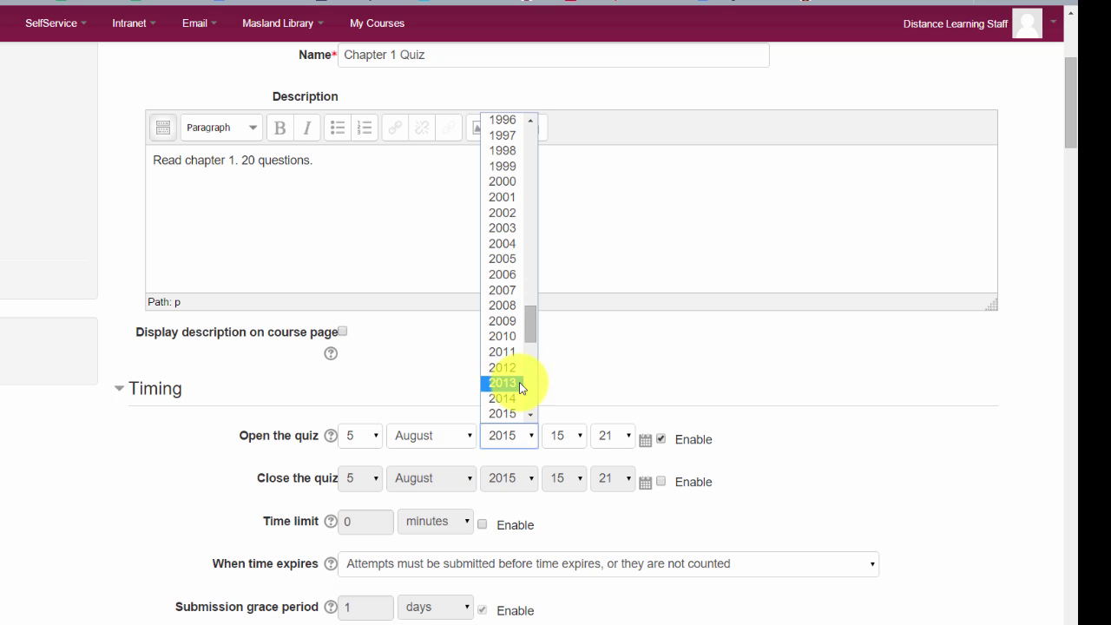
pyautogui.moveTo(532, 339); pyautogui.dragTo(531, 354)
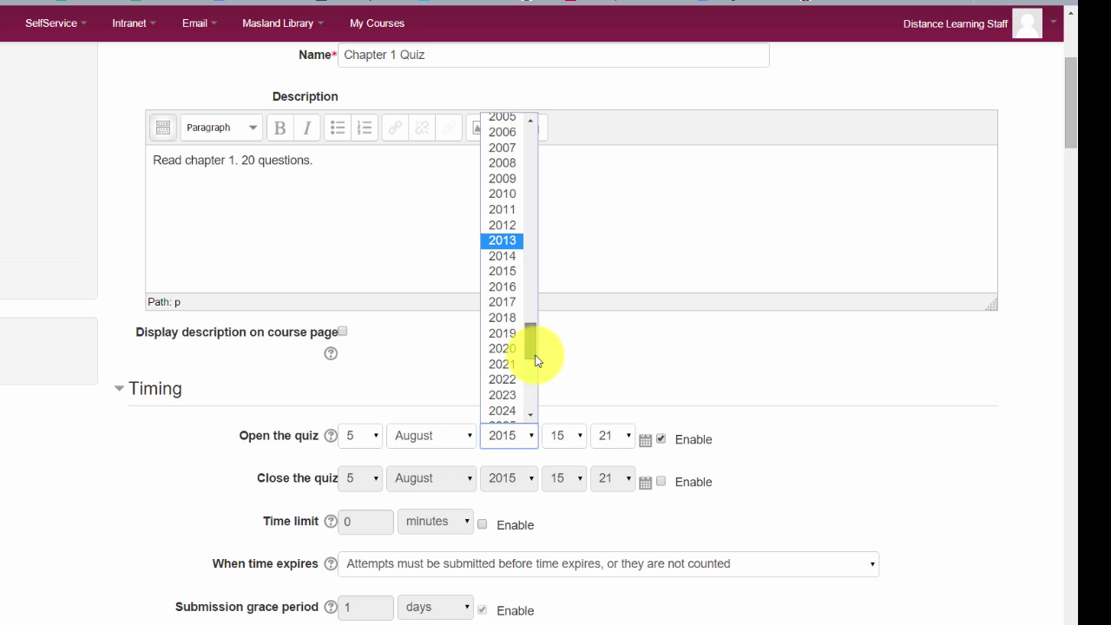
pyautogui.click(510, 300)
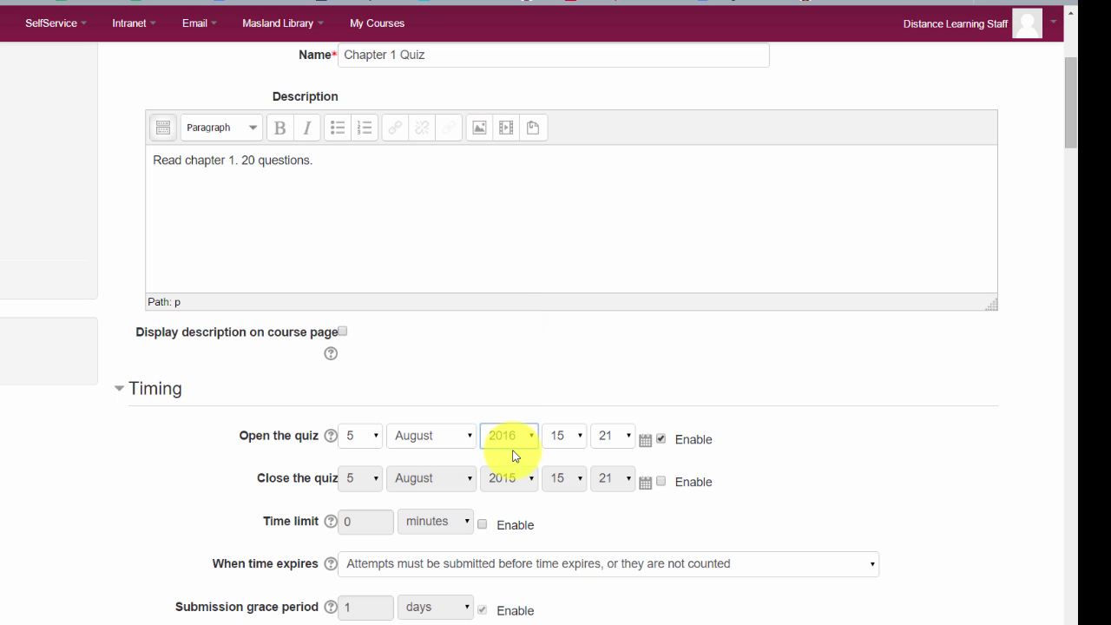
pyautogui.click(431, 446)
pyautogui.click(421, 586)
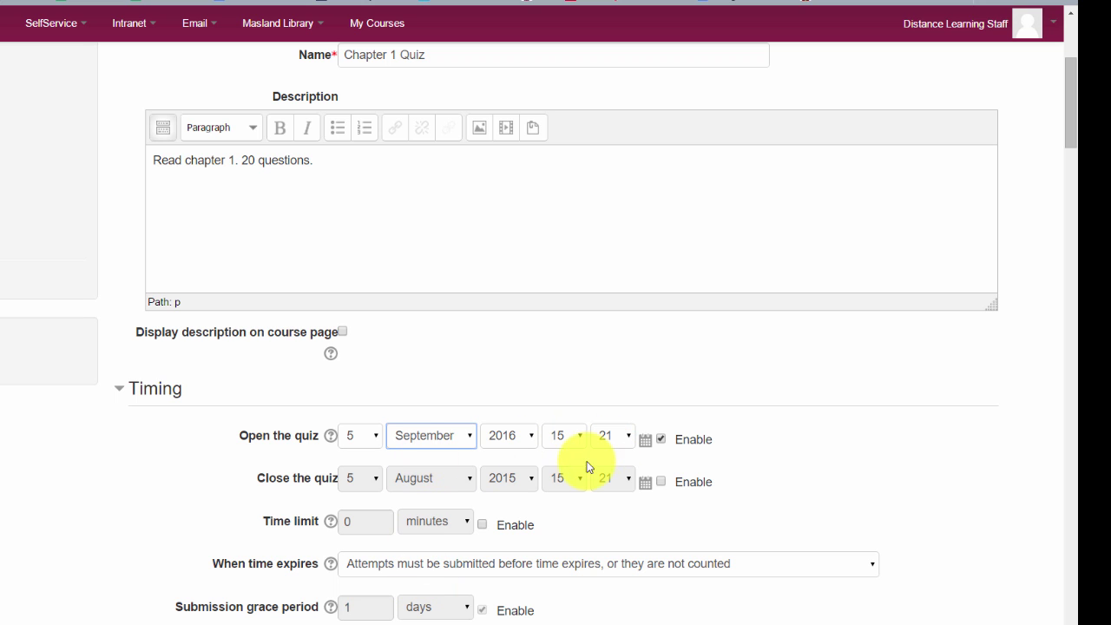
# Enable the quiz's closing date and set its year to 2016, its month to September and its hour to 16.
pyautogui.click(664, 484)
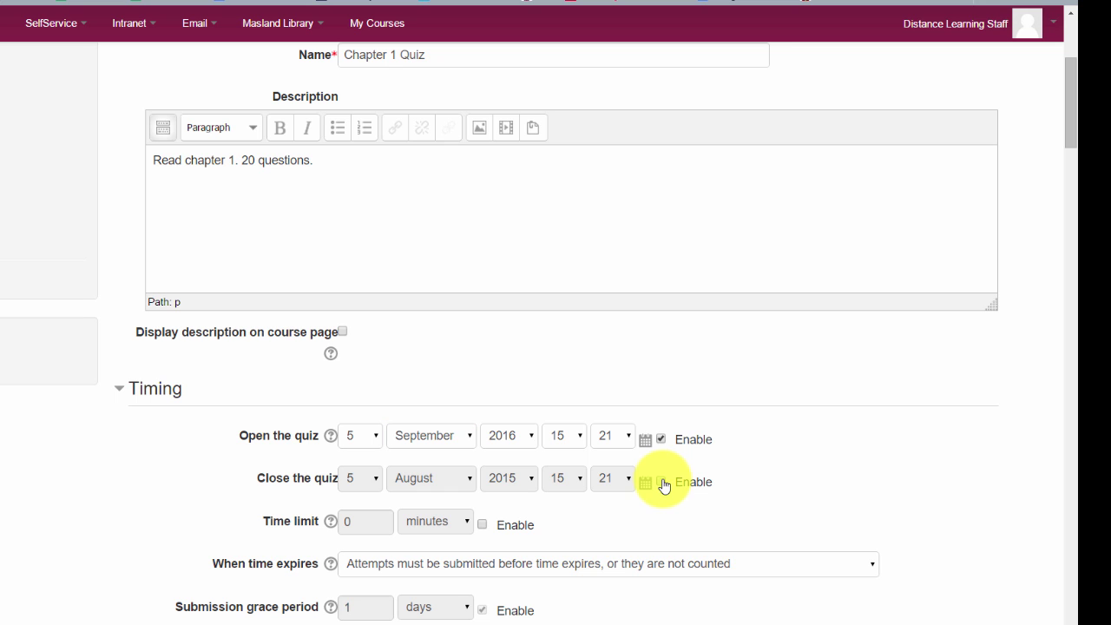
pyautogui.click(535, 492)
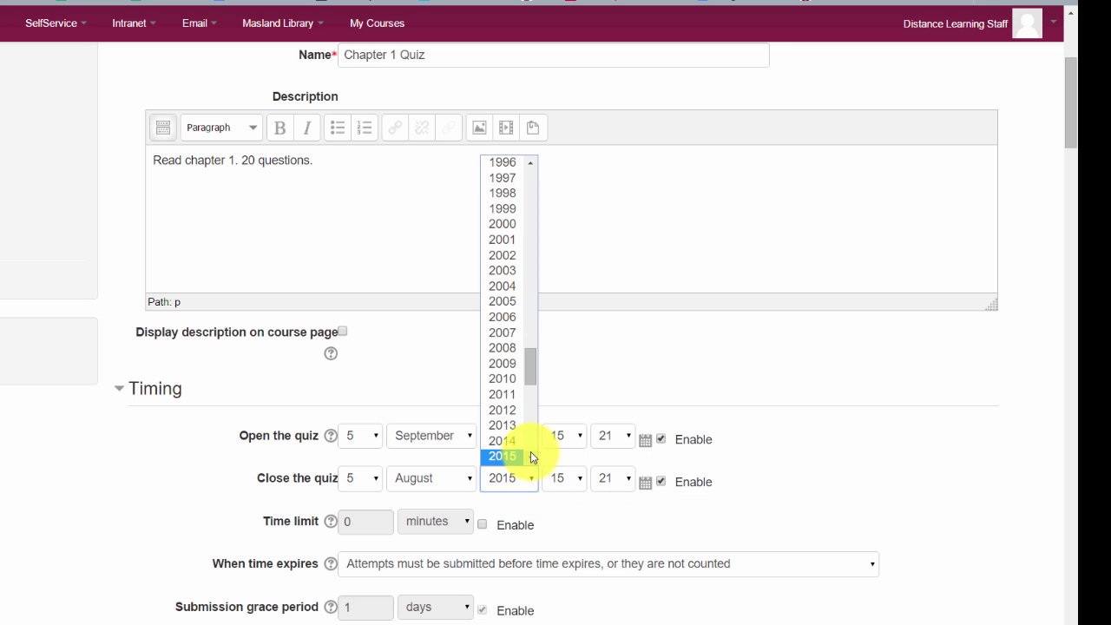
pyautogui.scroll(-1, 509, 459)
pyautogui.click(504, 441)
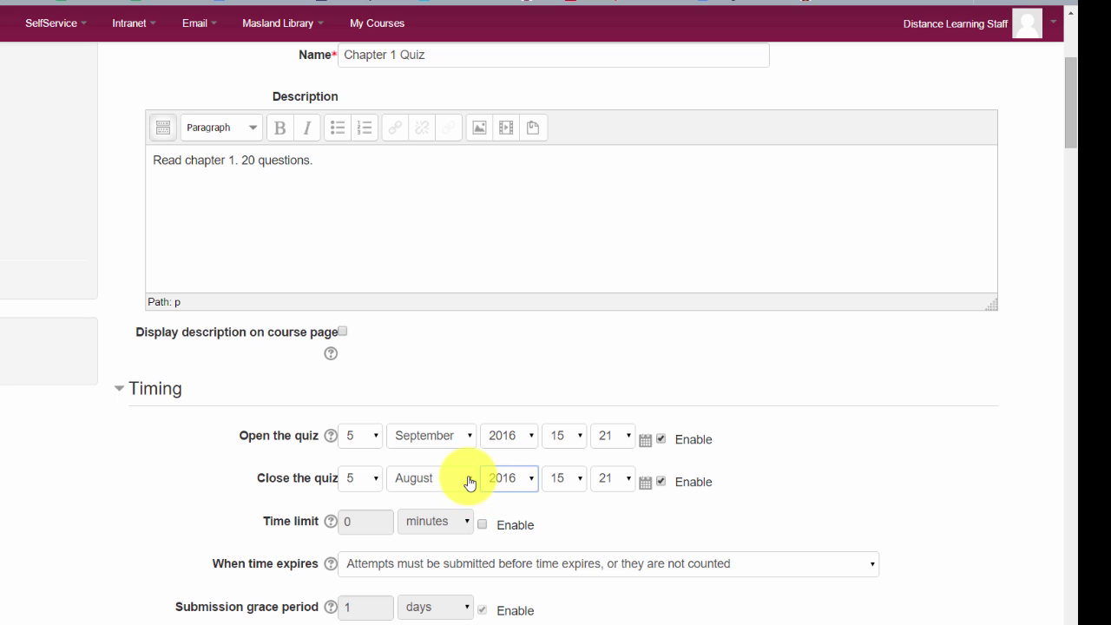
pyautogui.click(469, 483)
pyautogui.click(441, 413)
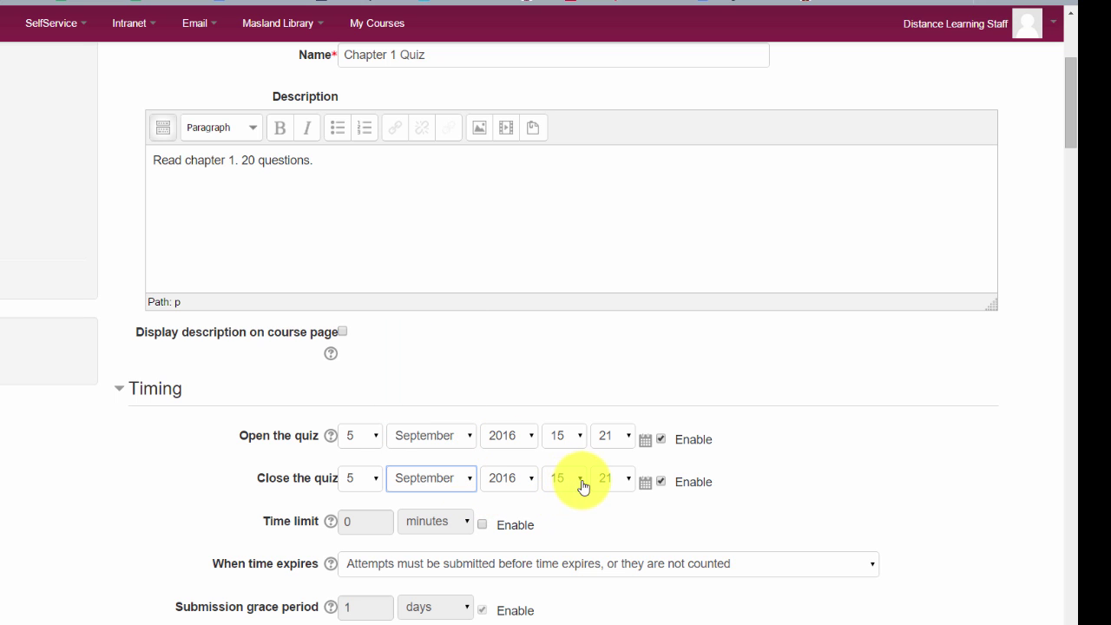
pyautogui.click(583, 484)
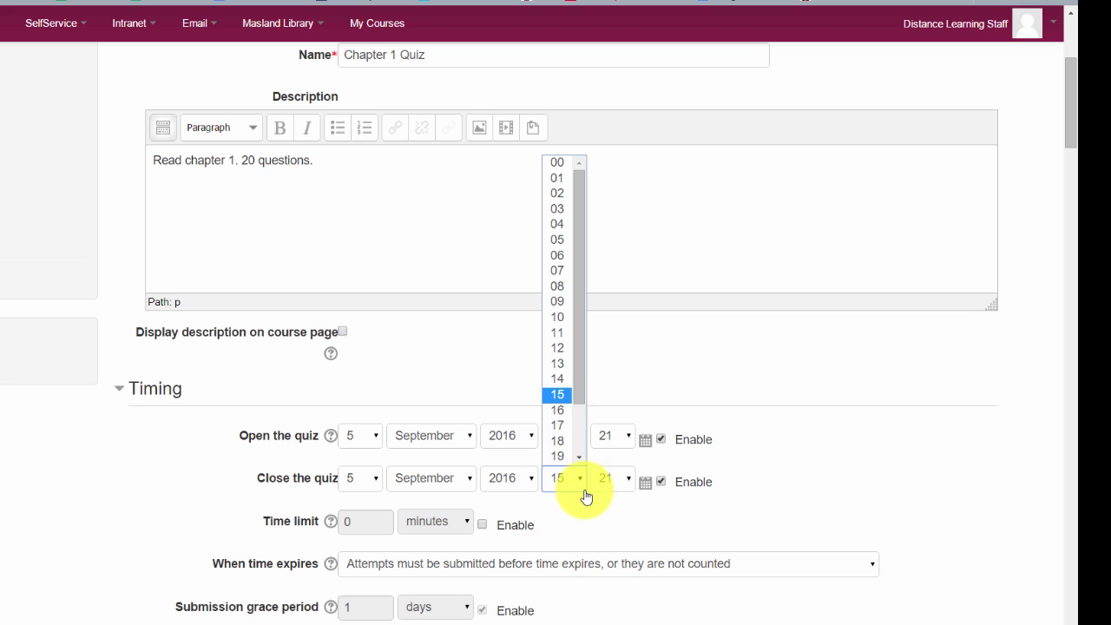
pyautogui.click(570, 411)
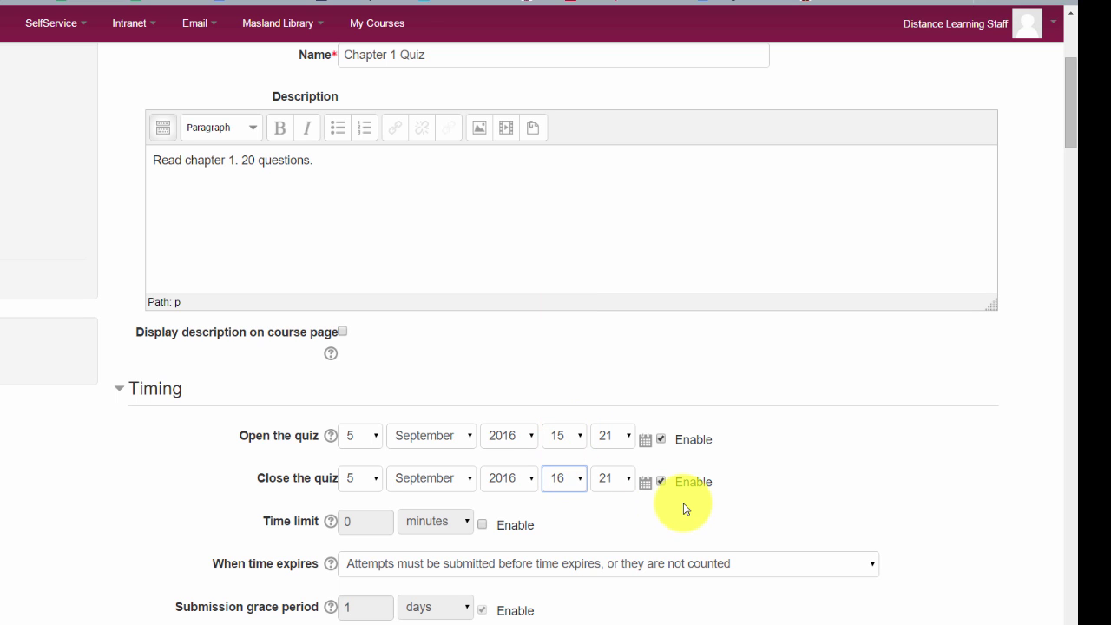
# Enable the quiz's time limit and set it to 20 minutes.
pyautogui.click(668, 529)
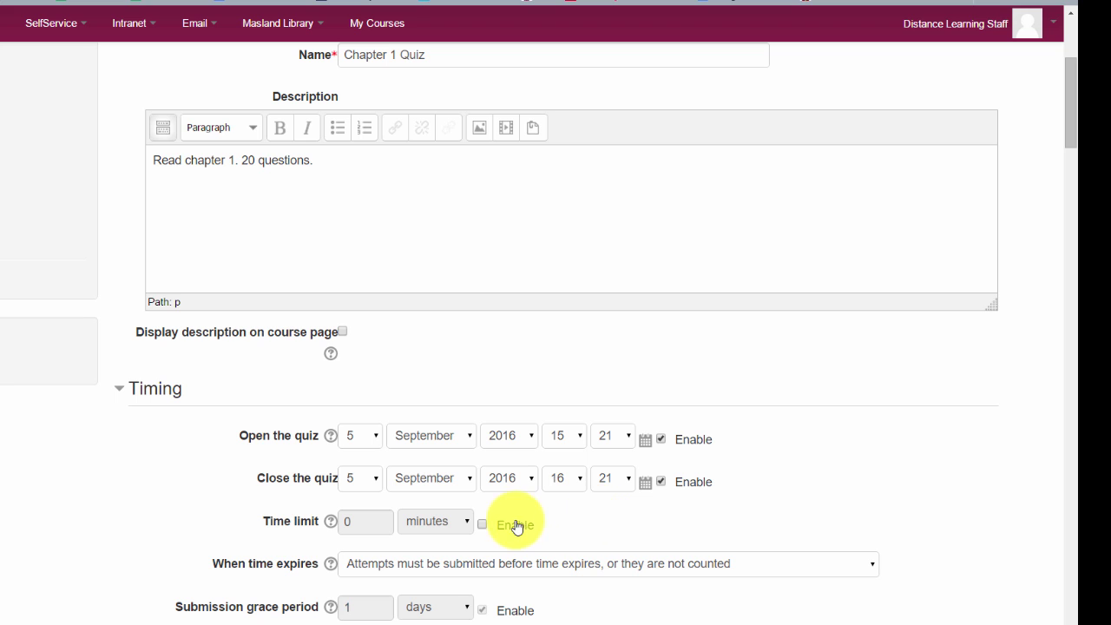
pyautogui.click(483, 525)
pyautogui.click(360, 520)
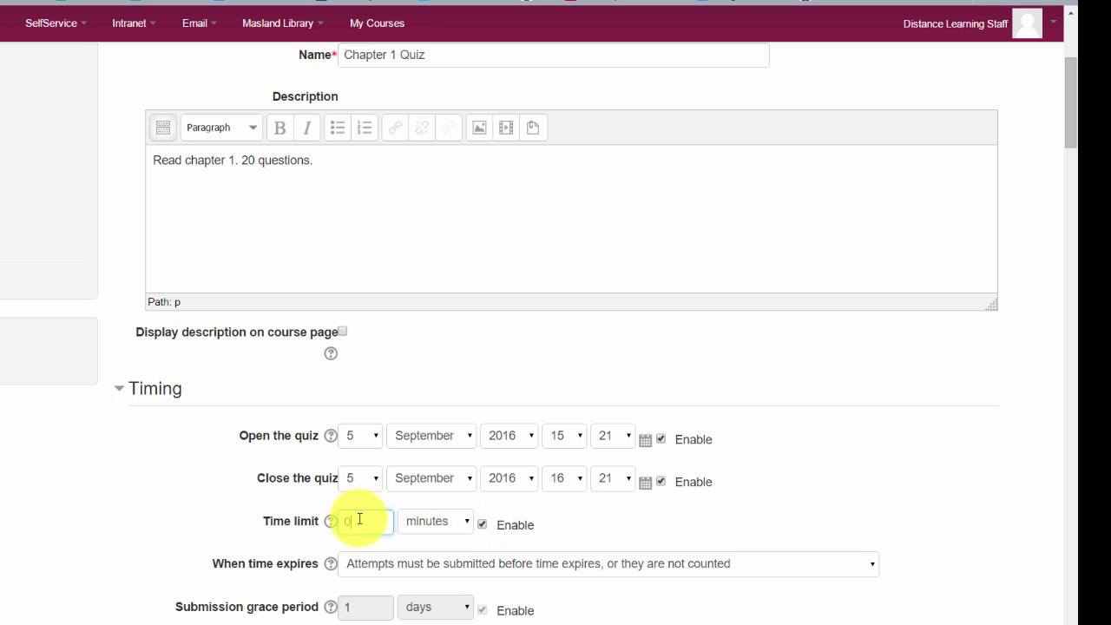
pyautogui.moveTo(360, 519); pyautogui.dragTo(324, 524)
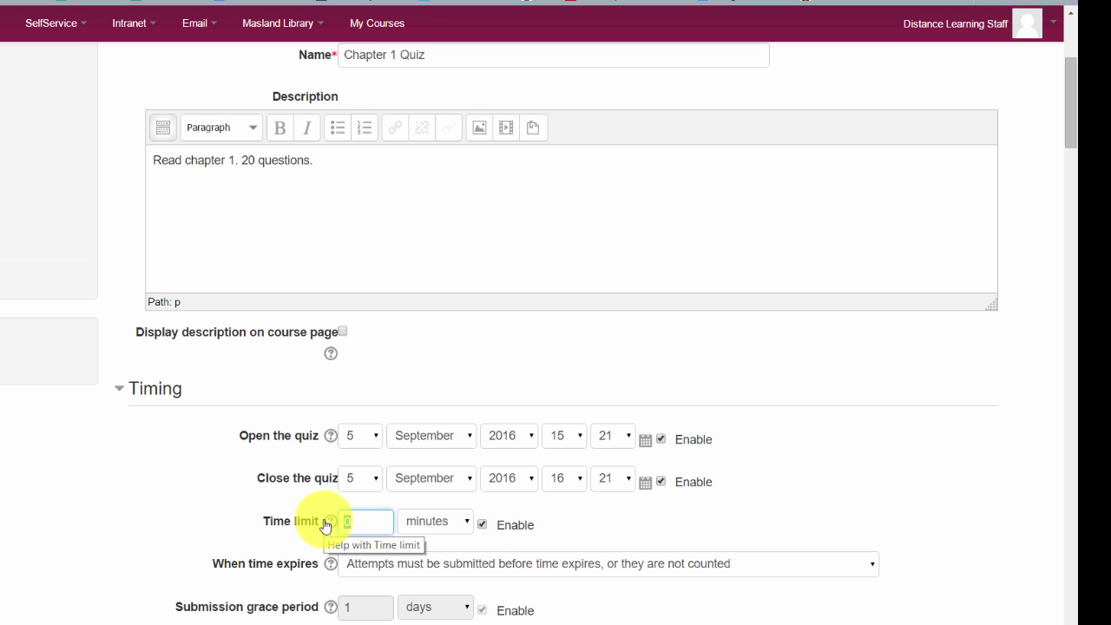
pyautogui.write('20')
pyautogui.click(898, 528)
# Set the quiz's grade category to Exams.
pyautogui.scroll(-1, 903, 543)
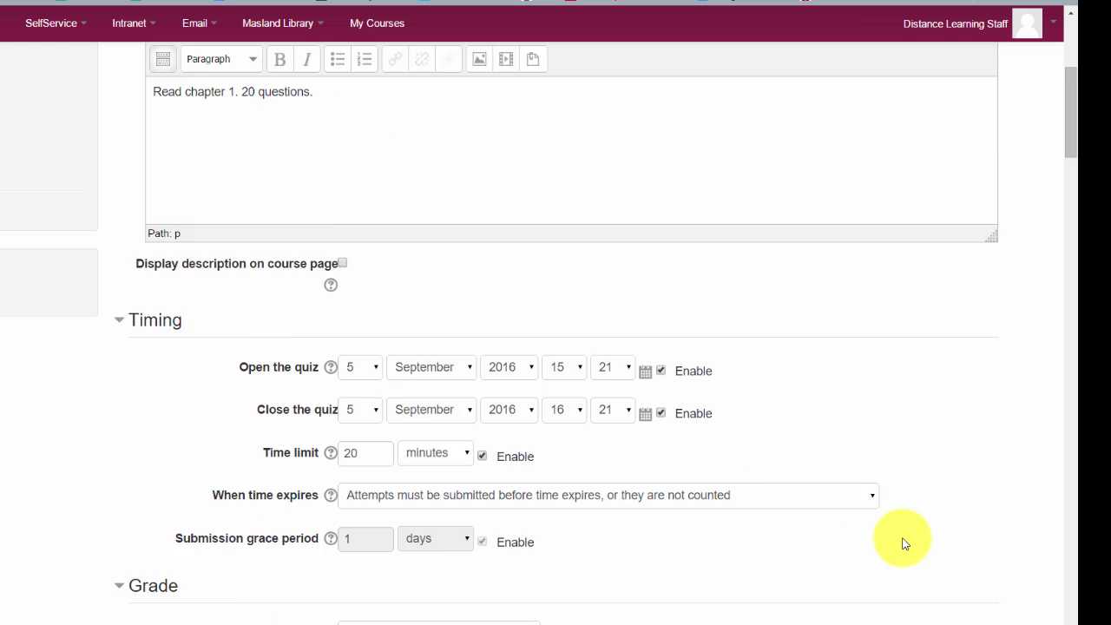
pyautogui.scroll(-2, 903, 544)
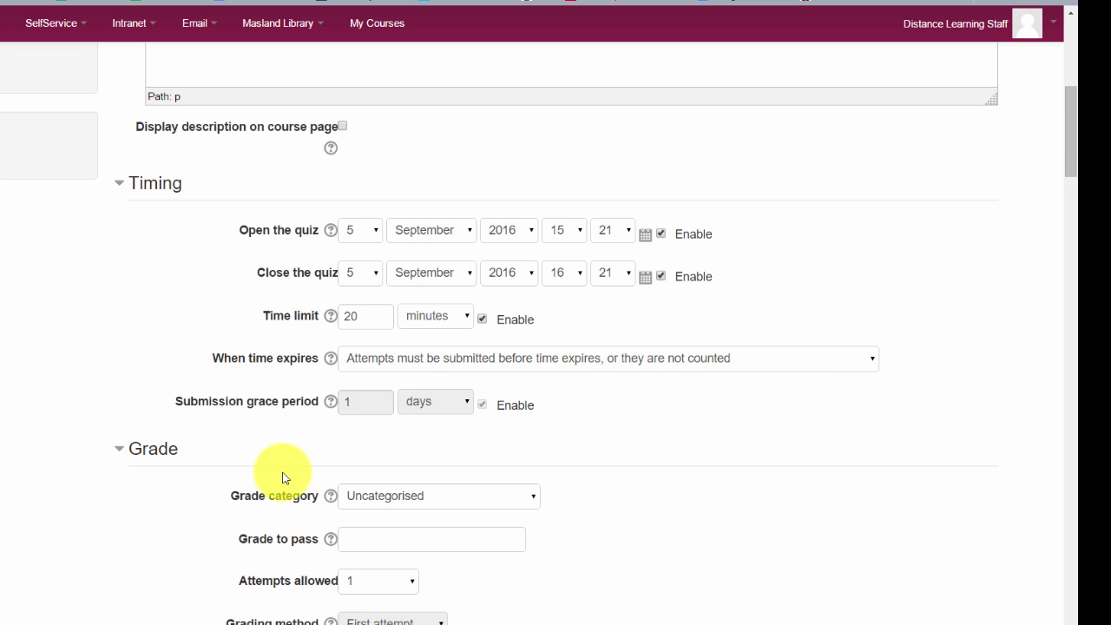
pyautogui.click(453, 507)
pyautogui.click(121, 451)
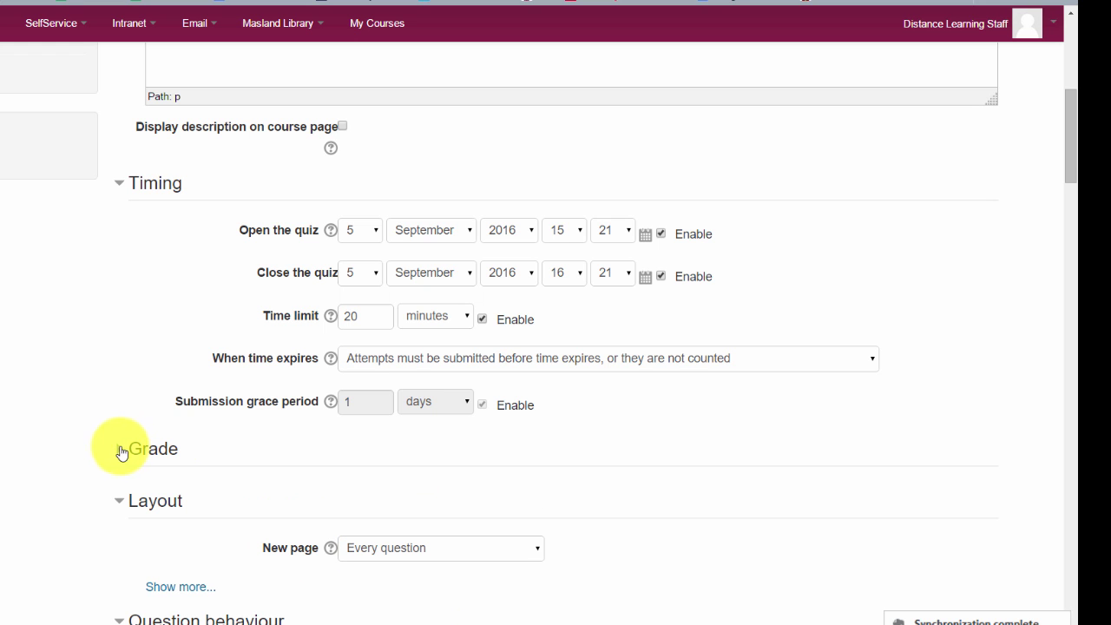
pyautogui.click(124, 452)
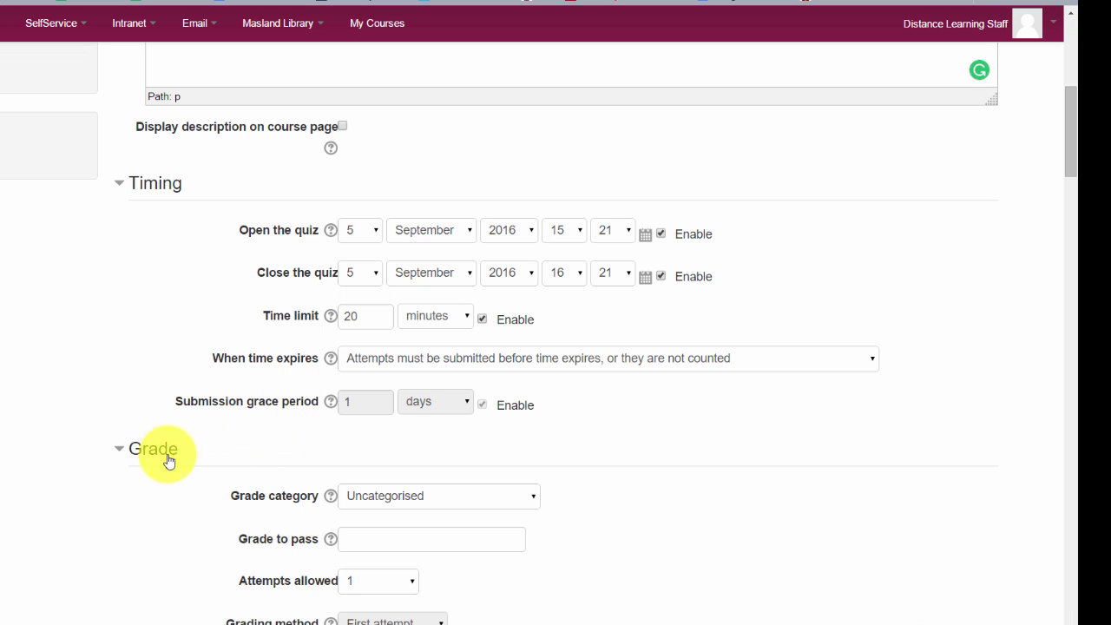
pyautogui.click(377, 502)
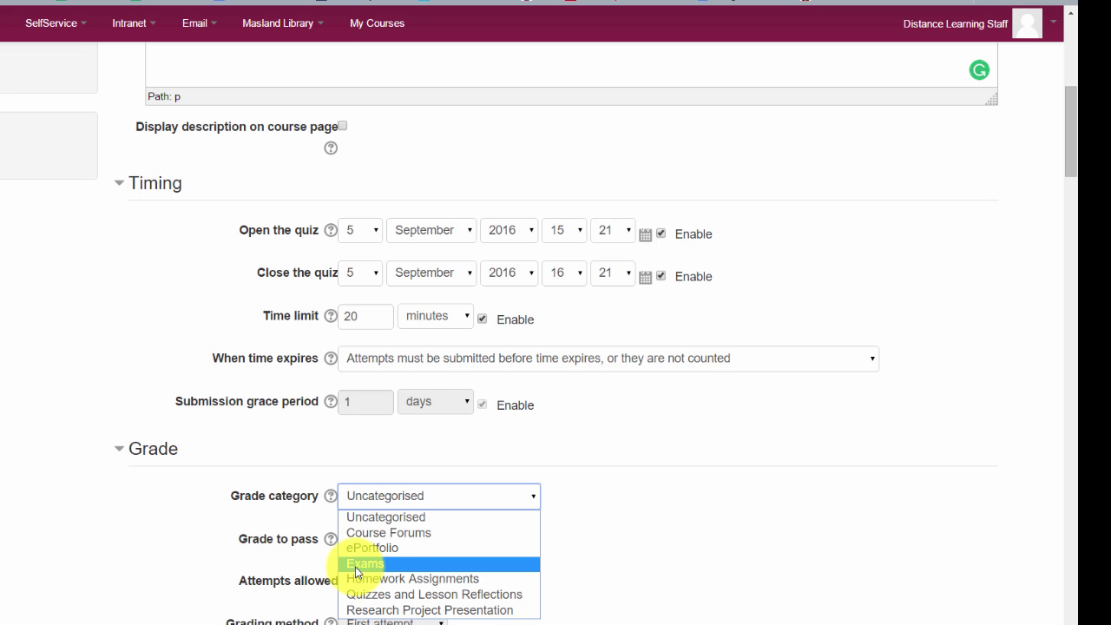
pyautogui.click(357, 564)
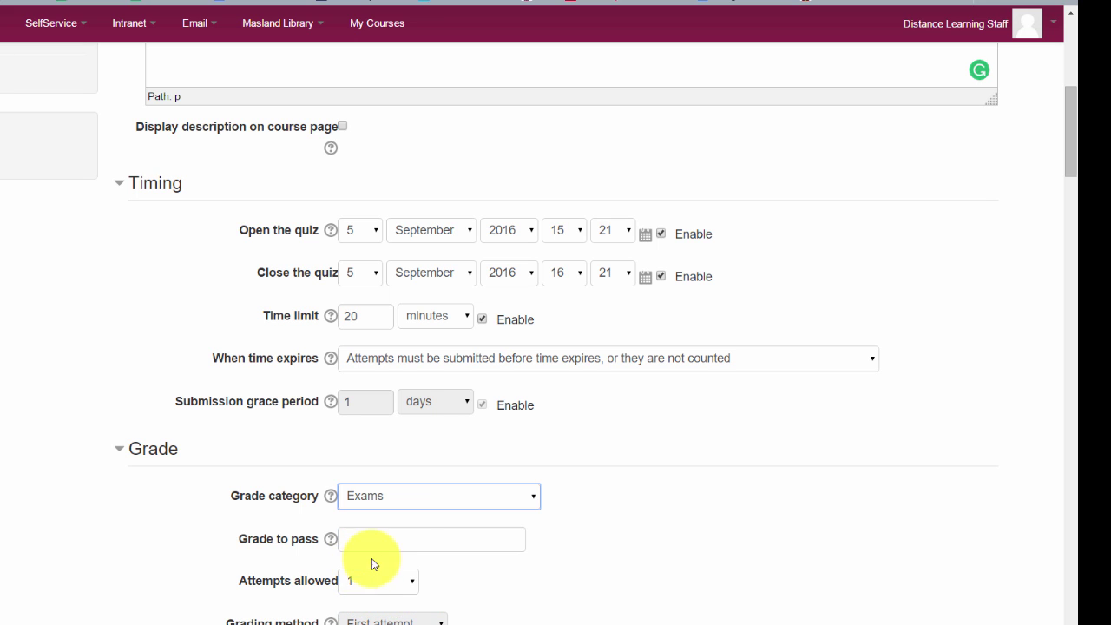
# Set the quiz's grade category to Quizzes and Lesson Reflections.
pyautogui.click(416, 496)
pyautogui.click(416, 596)
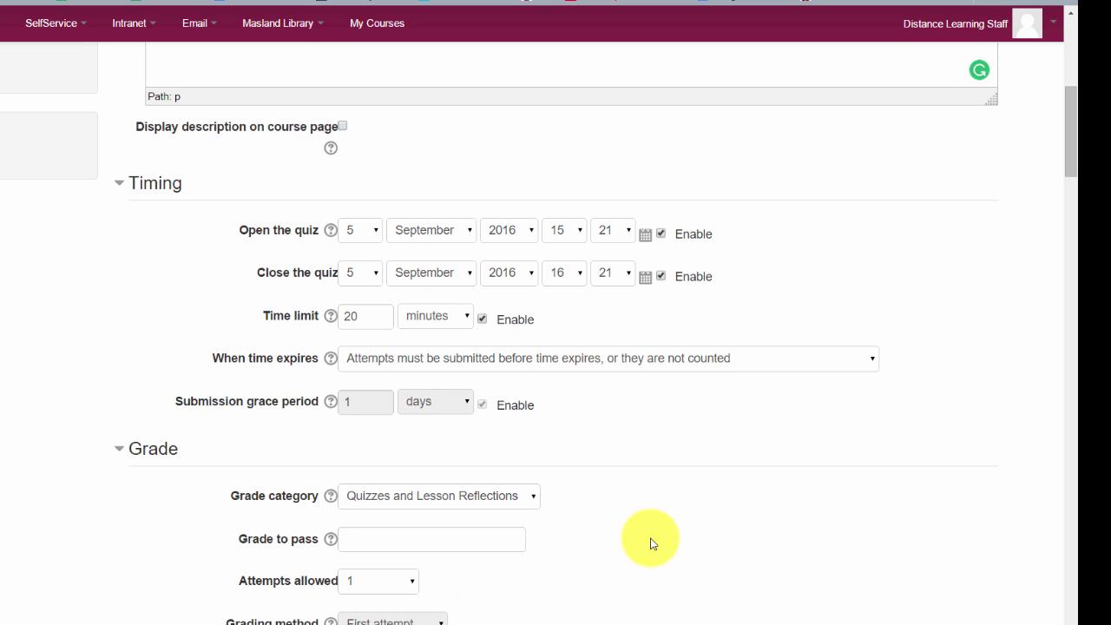
pyautogui.click(375, 538)
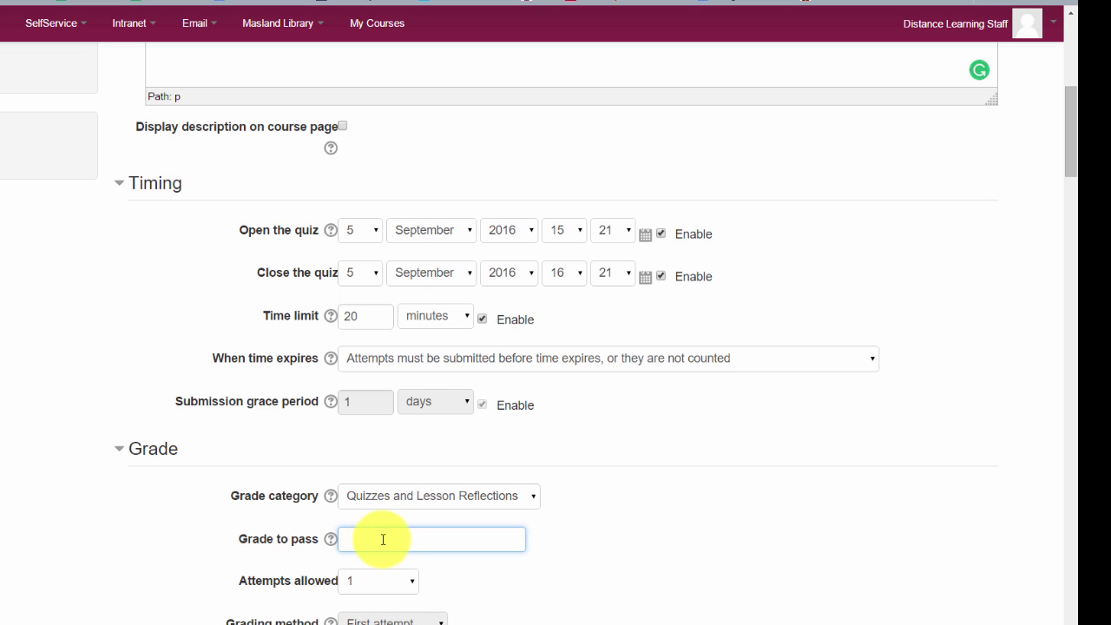
pyautogui.click(683, 568)
# Set the quiz's number of allowed attempts to 5.
pyautogui.scroll(-1, 683, 567)
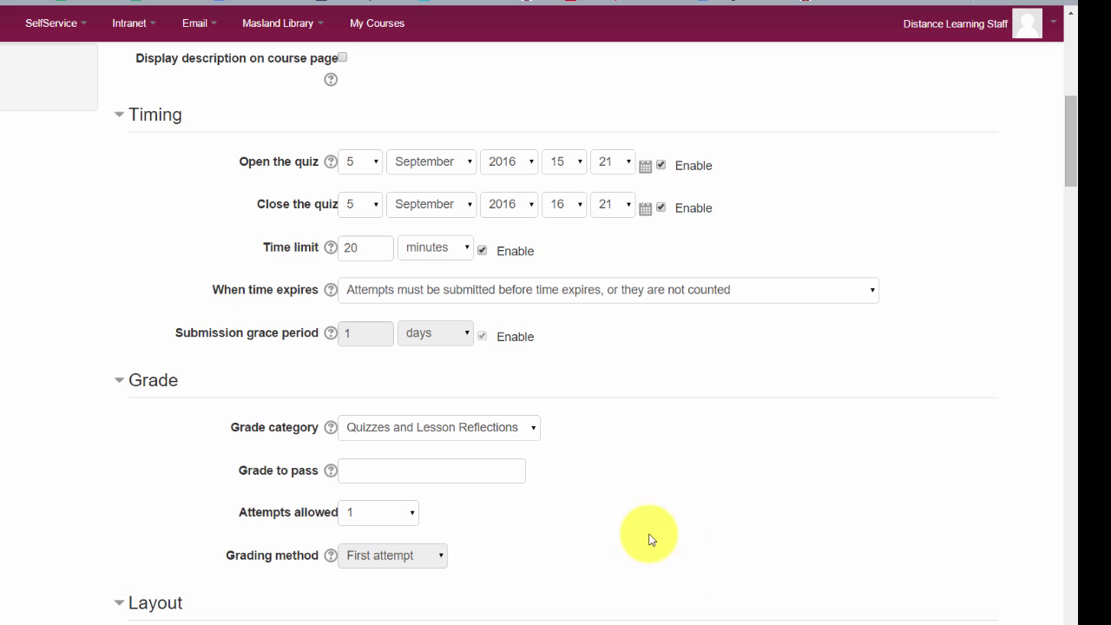
pyautogui.click(388, 524)
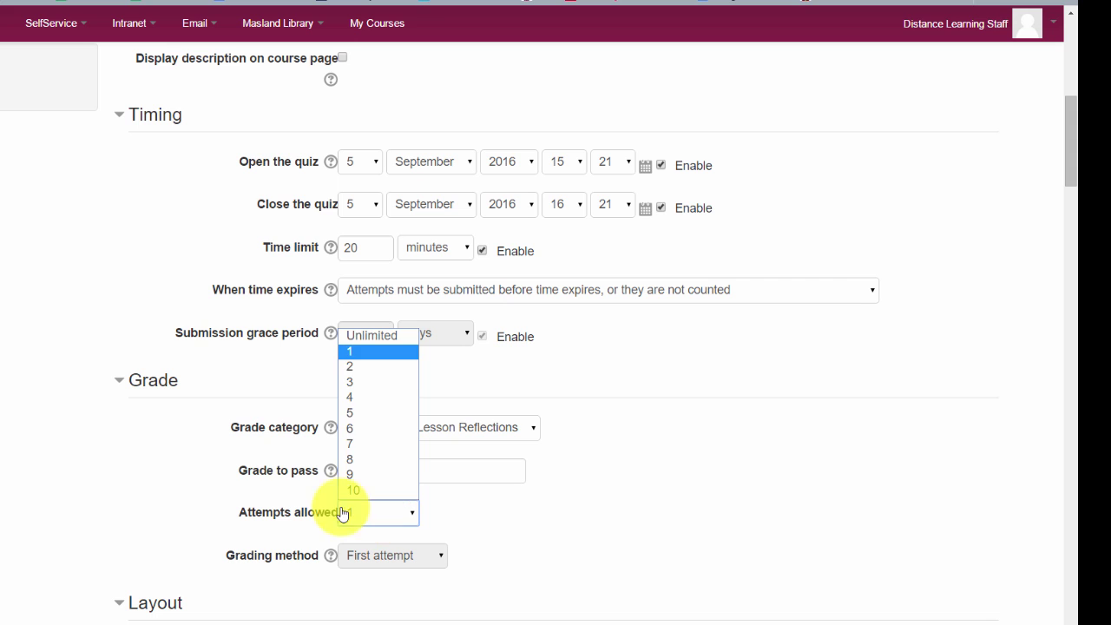
pyautogui.click(387, 426)
pyautogui.click(703, 528)
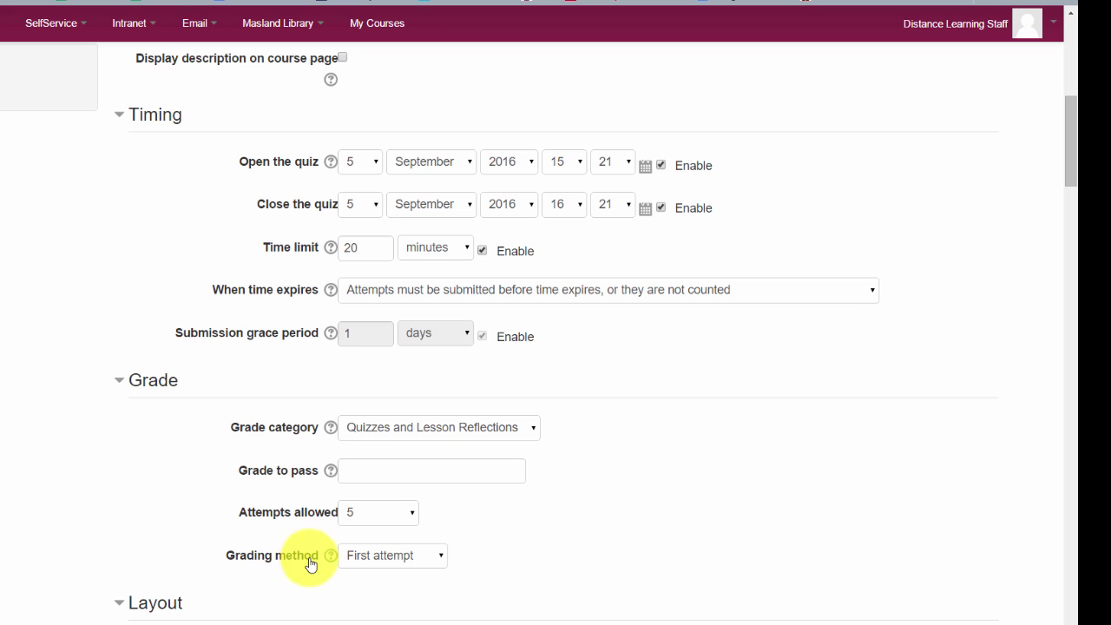
# Set the quiz's grading method to Highest grade.
pyautogui.click(374, 556)
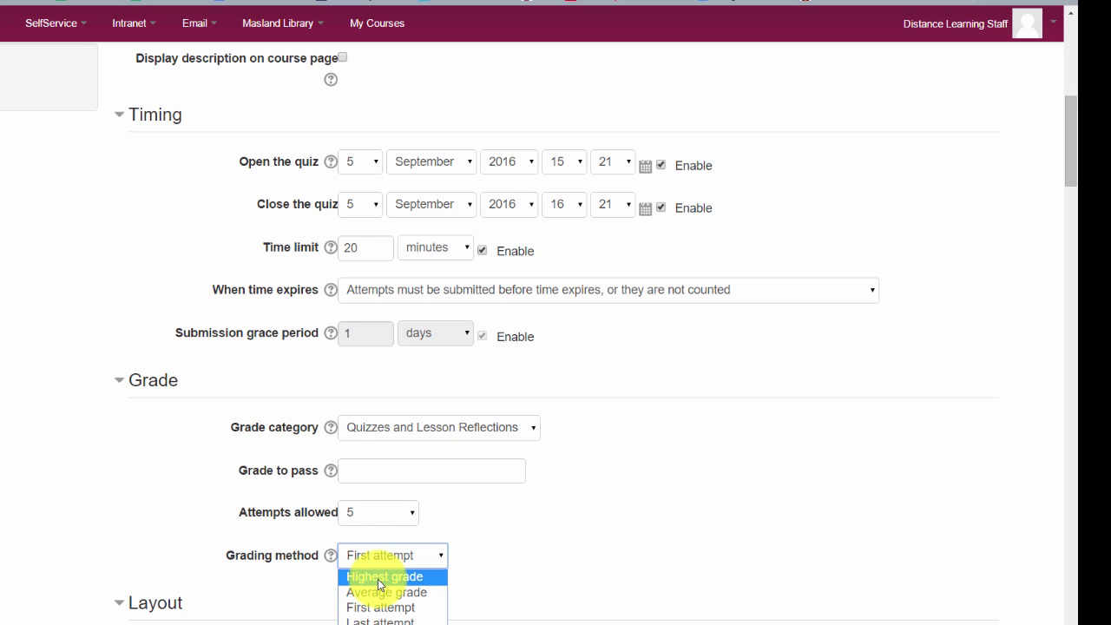
pyautogui.click(379, 580)
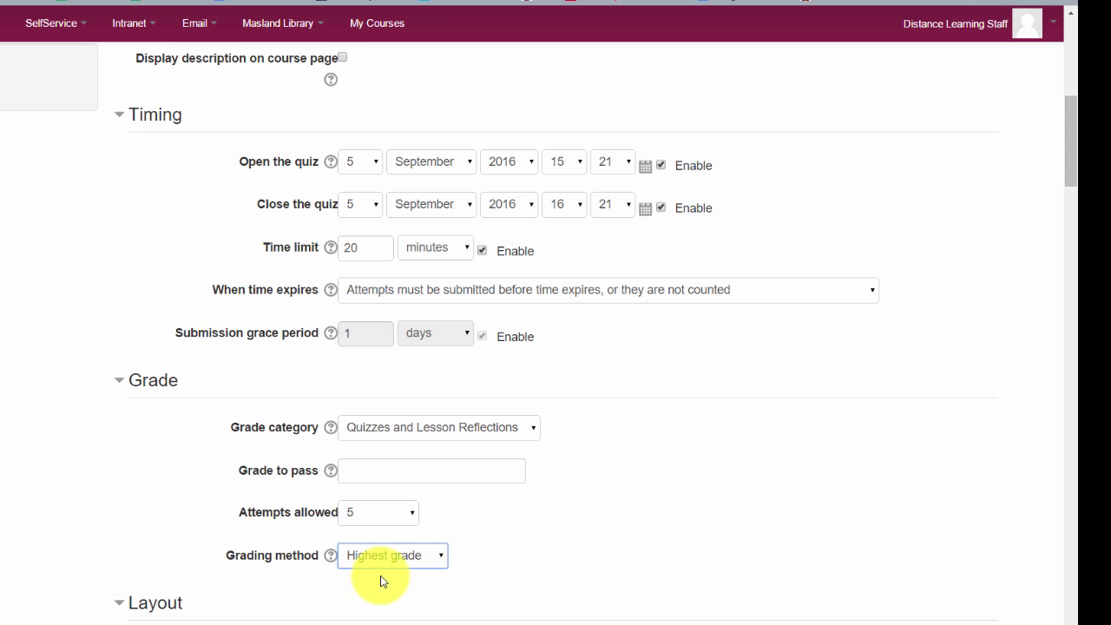
pyautogui.click(385, 554)
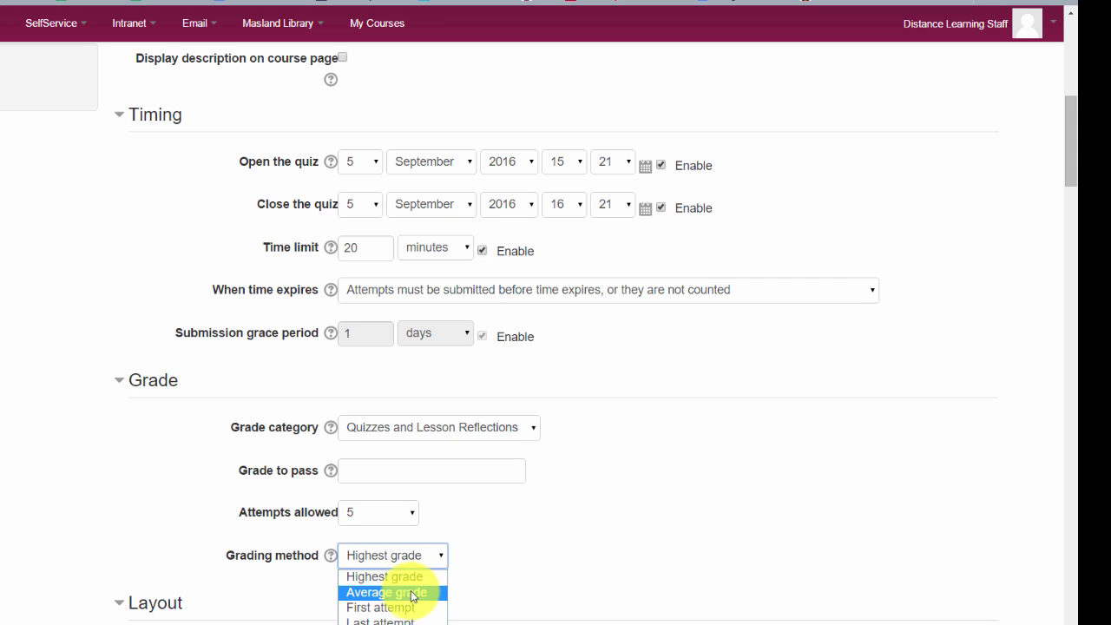
pyautogui.click(409, 577)
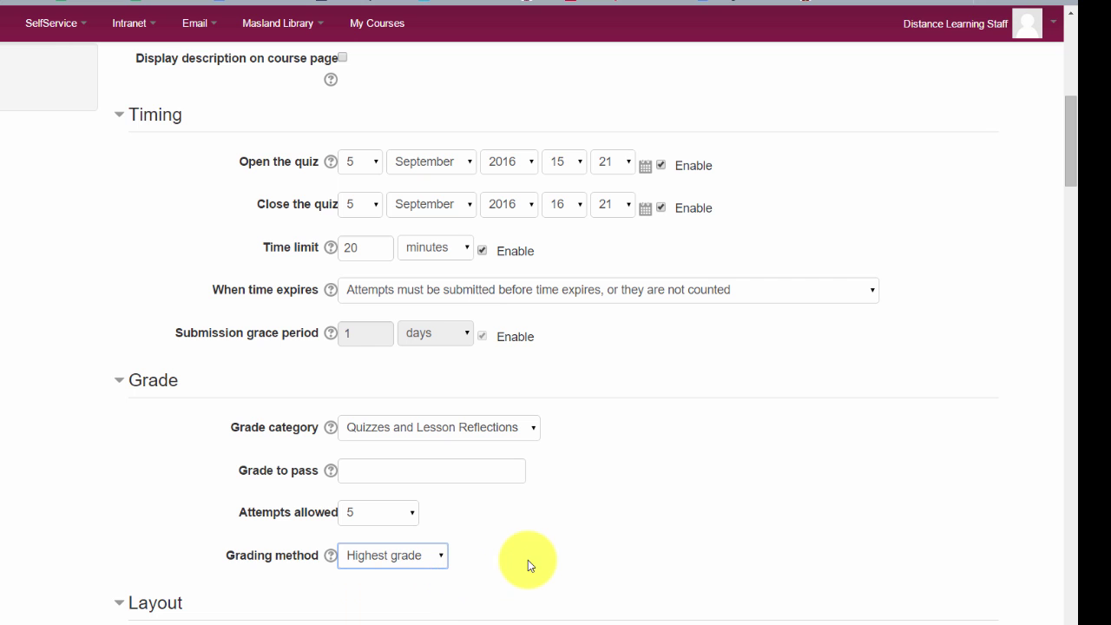
# Set the quiz layout to start a new page every 5 questions.
pyautogui.scroll(-2, 525, 552)
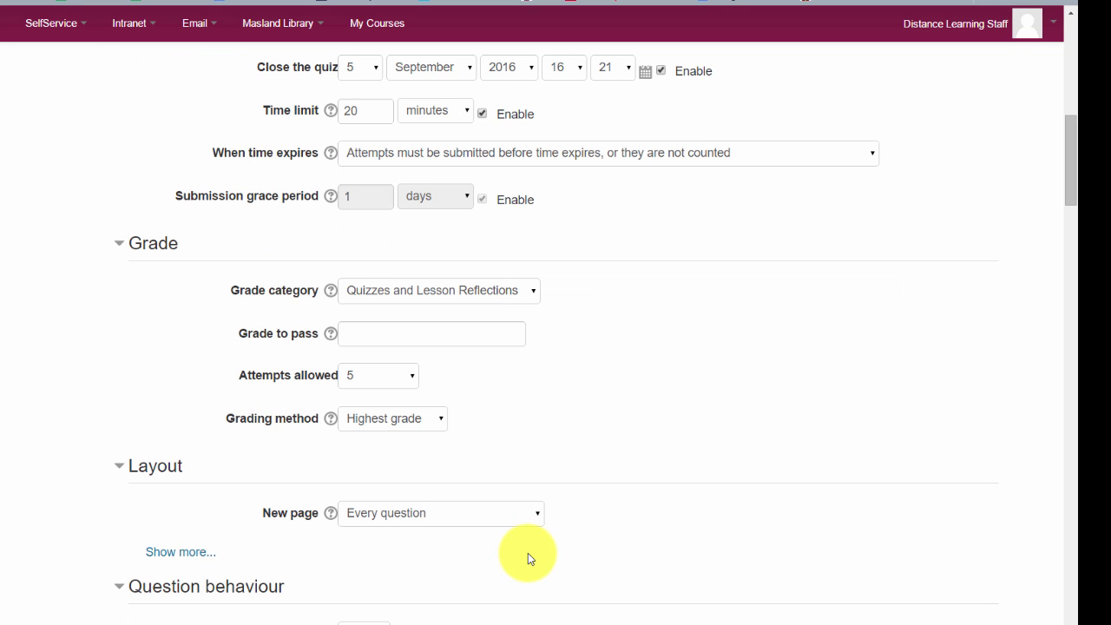
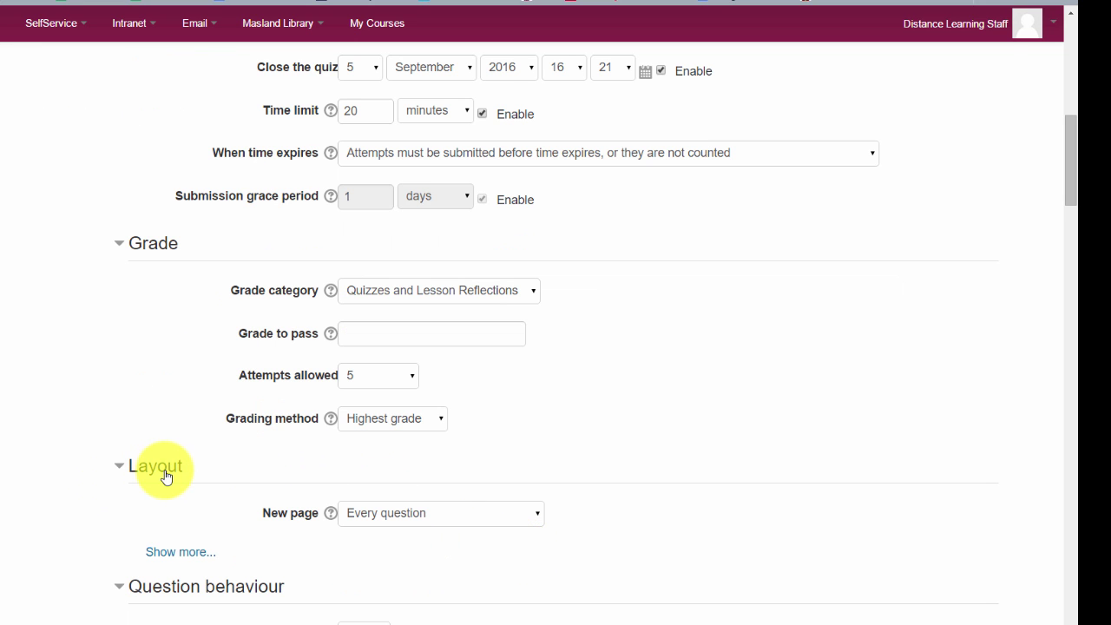
pyautogui.click(440, 521)
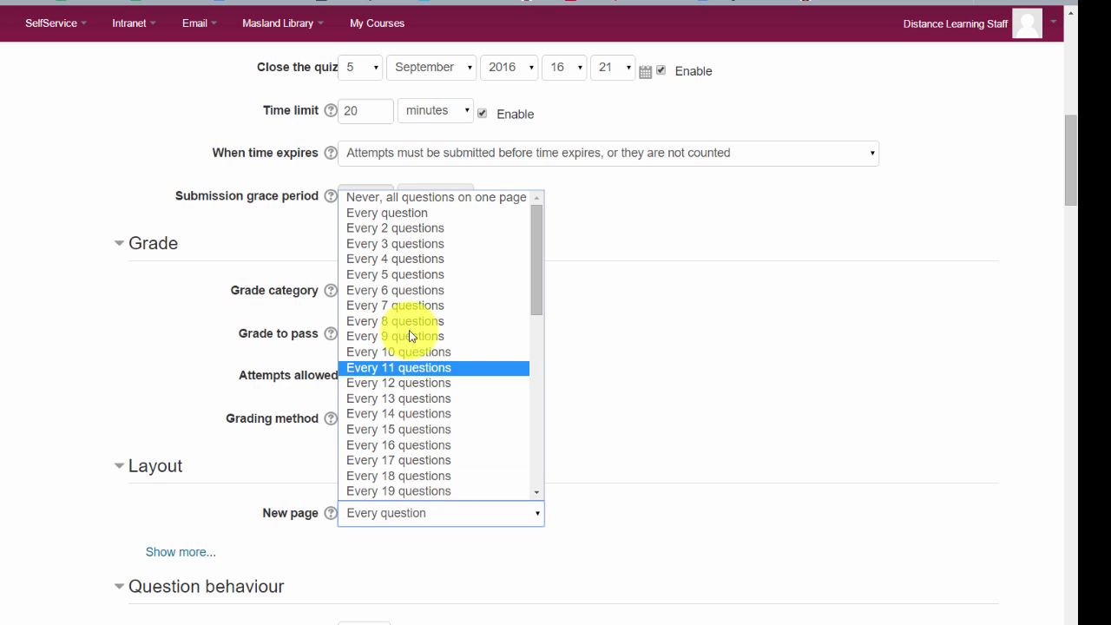
pyautogui.click(412, 276)
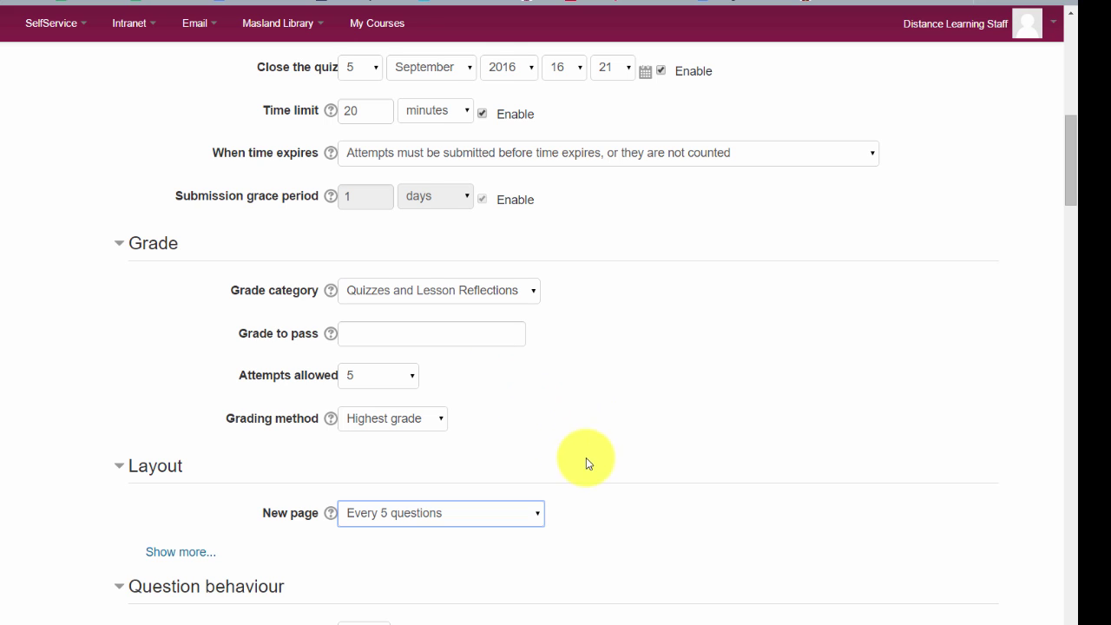
# Reveal the additional layout settings and view the available navigation methods without changing the selection.
pyautogui.scroll(-1, 486, 487)
pyautogui.click(173, 486)
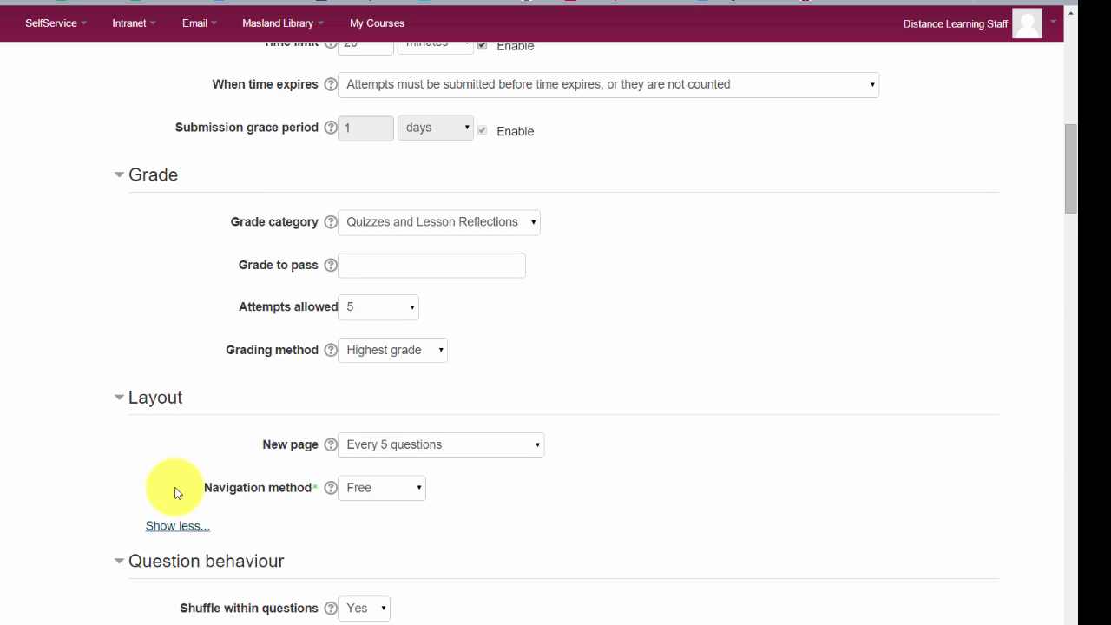
pyautogui.click(379, 488)
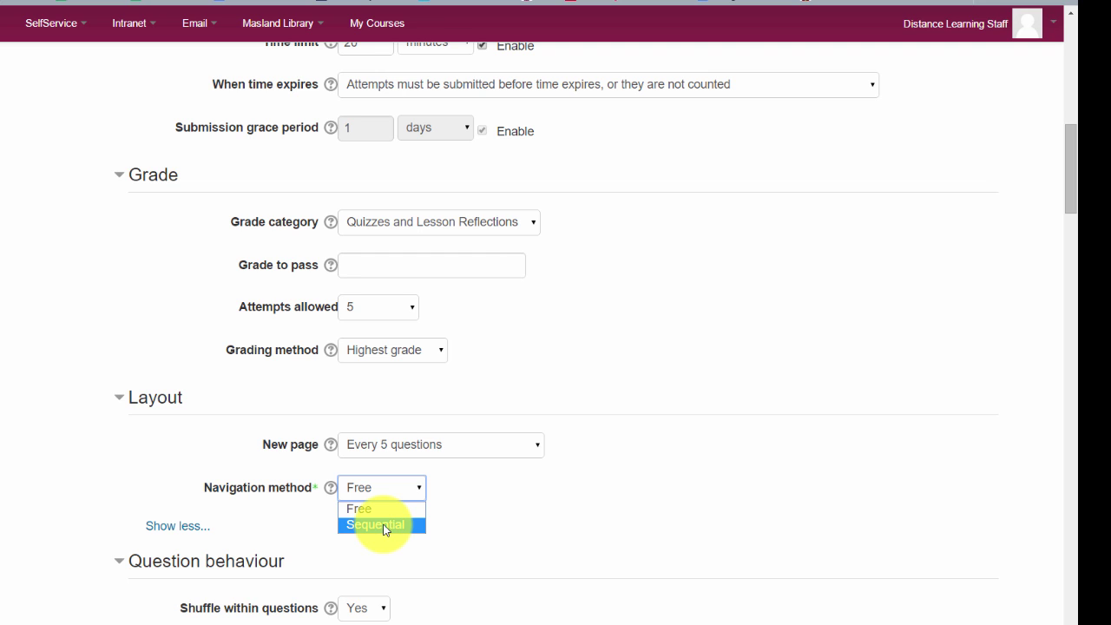
pyautogui.click(674, 531)
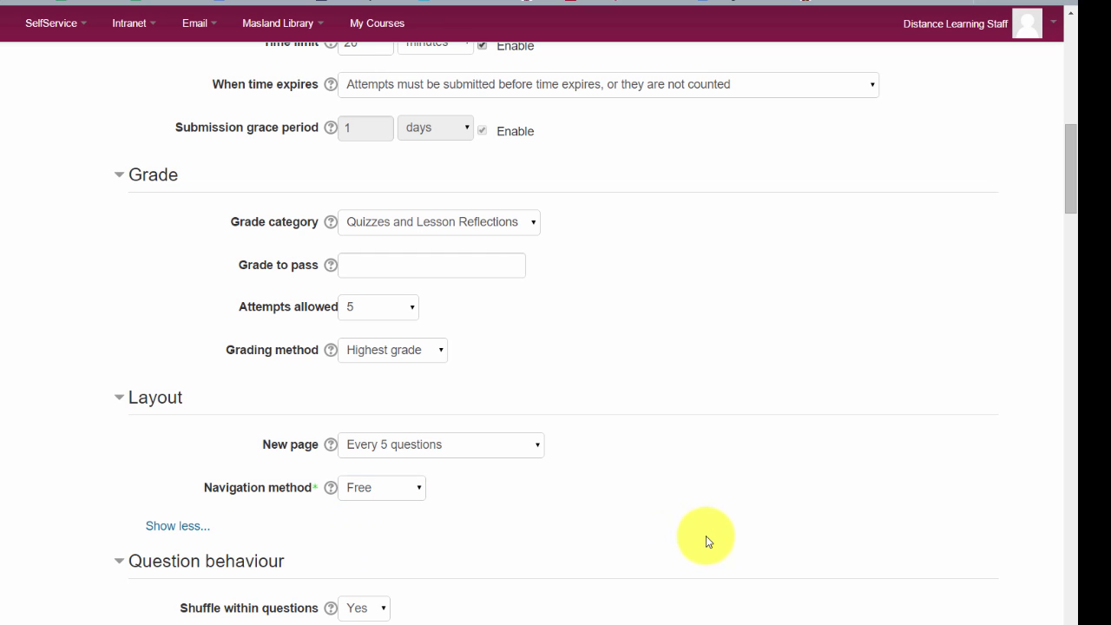
# View the available options for how questions behave, keeping Deferred feedback.
pyautogui.scroll(-2, 660, 538)
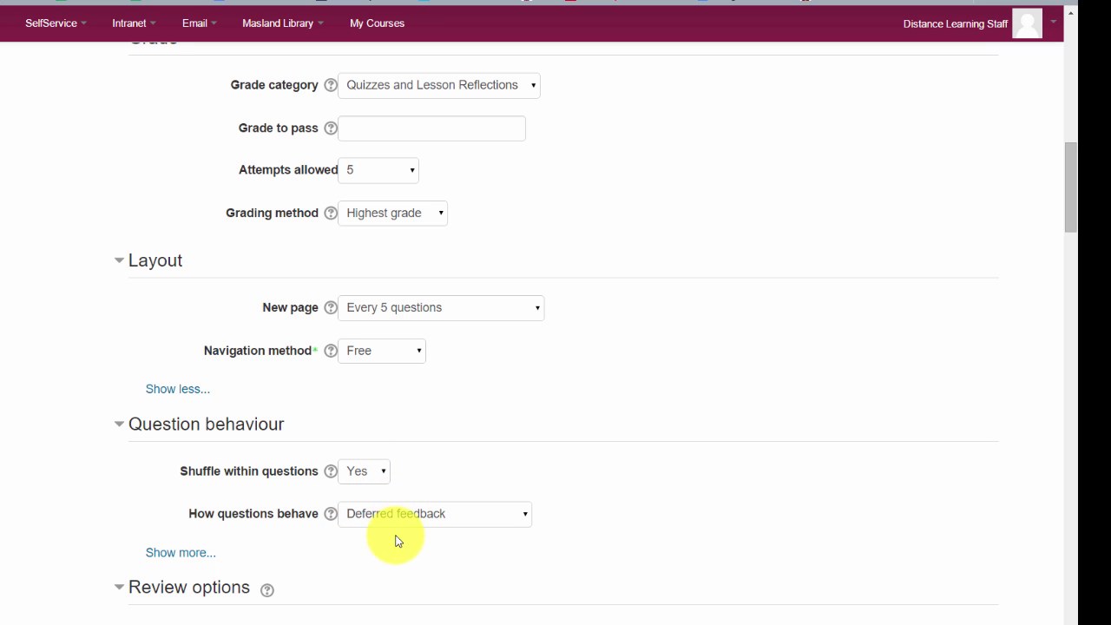
pyautogui.scroll(-2, 566, 554)
pyautogui.click(385, 388)
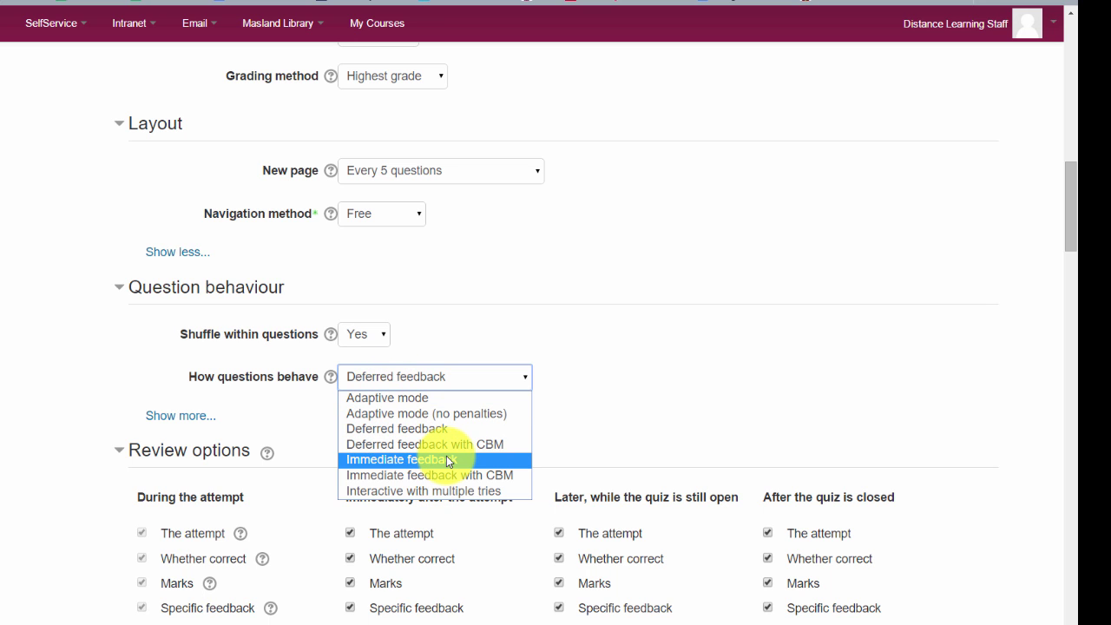
pyautogui.click(642, 397)
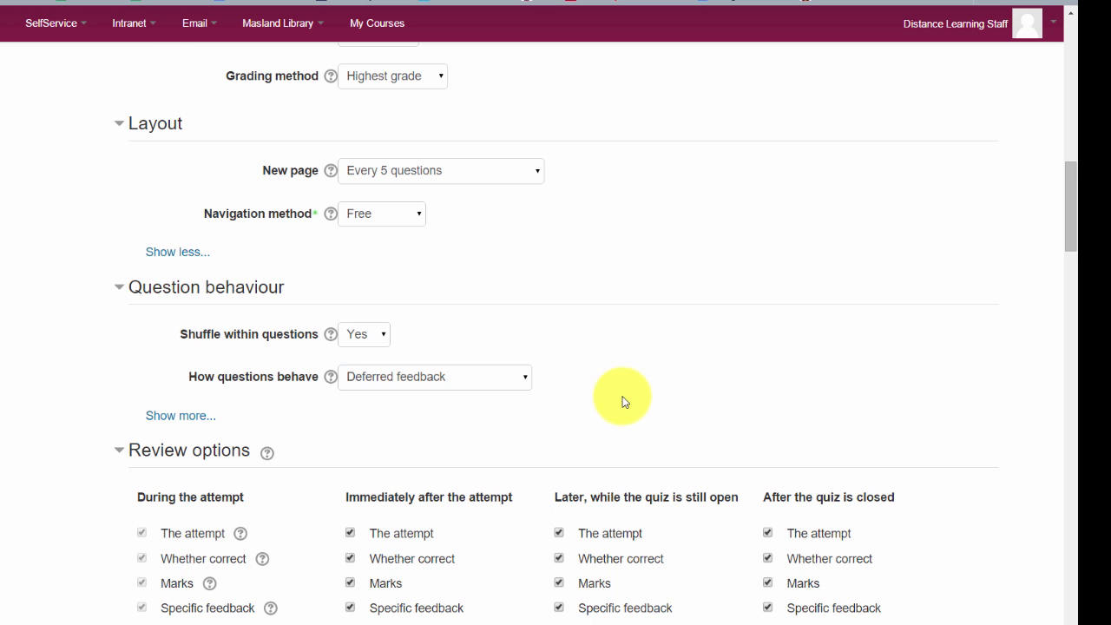
# Examine the quiz's review options, appearance settings and extra restrictions on attempts, including the password and enforced delay fields.
pyautogui.scroll(-3, 559, 464)
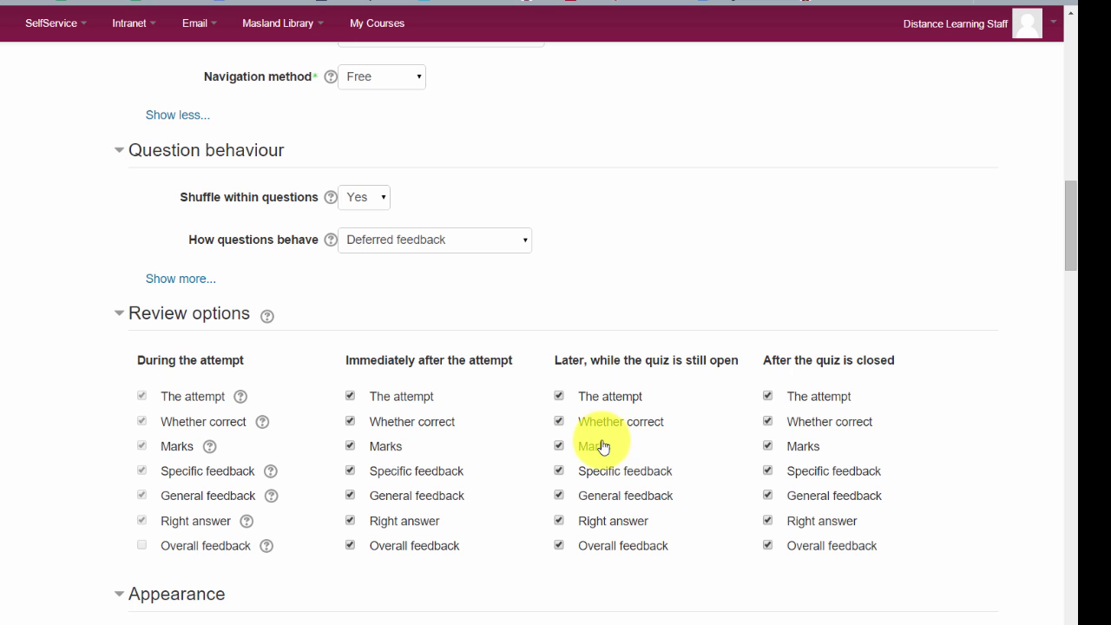
pyautogui.scroll(-2, 599, 453)
pyautogui.scroll(-3, 573, 461)
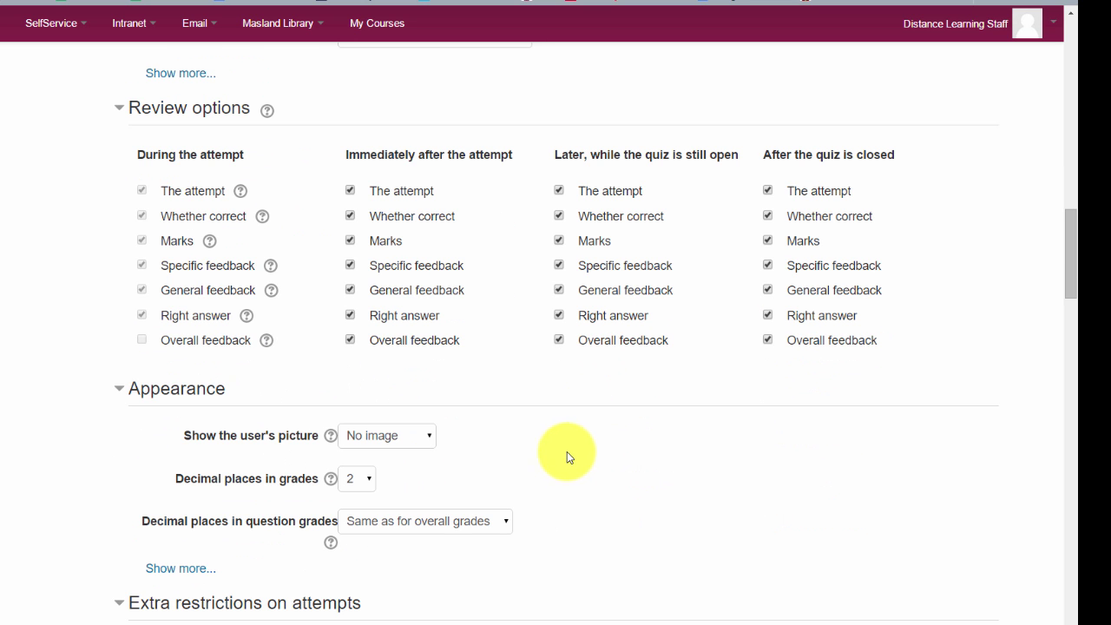
pyautogui.scroll(-1, 573, 467)
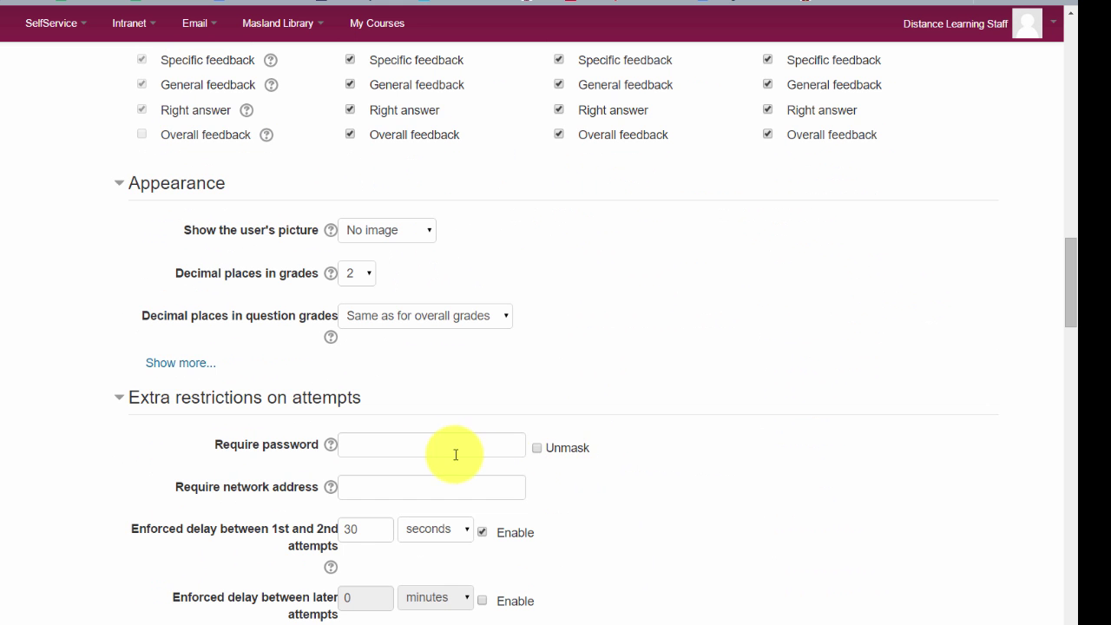
pyautogui.click(382, 448)
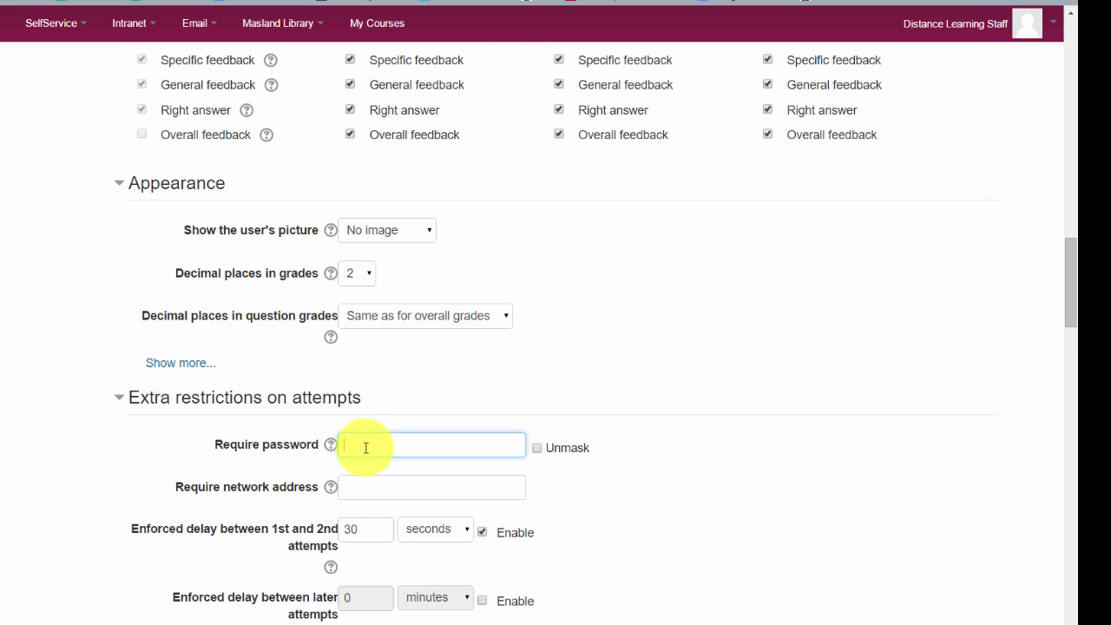
pyautogui.scroll(-1, 364, 447)
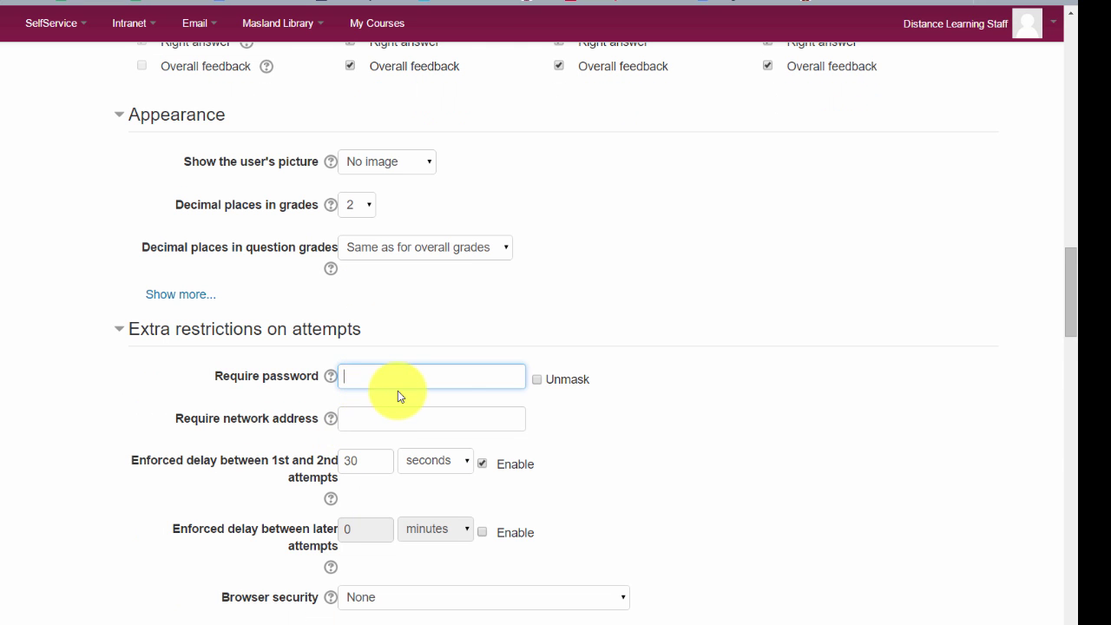
pyautogui.scroll(-1, 384, 387)
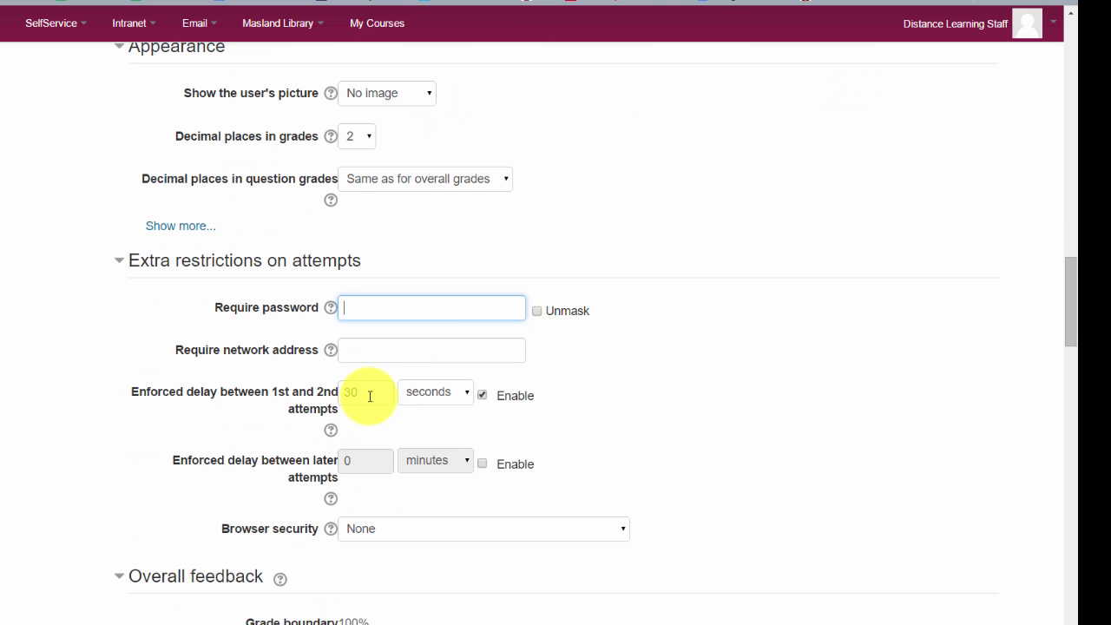
pyautogui.click(370, 396)
pyautogui.scroll(-1, 565, 430)
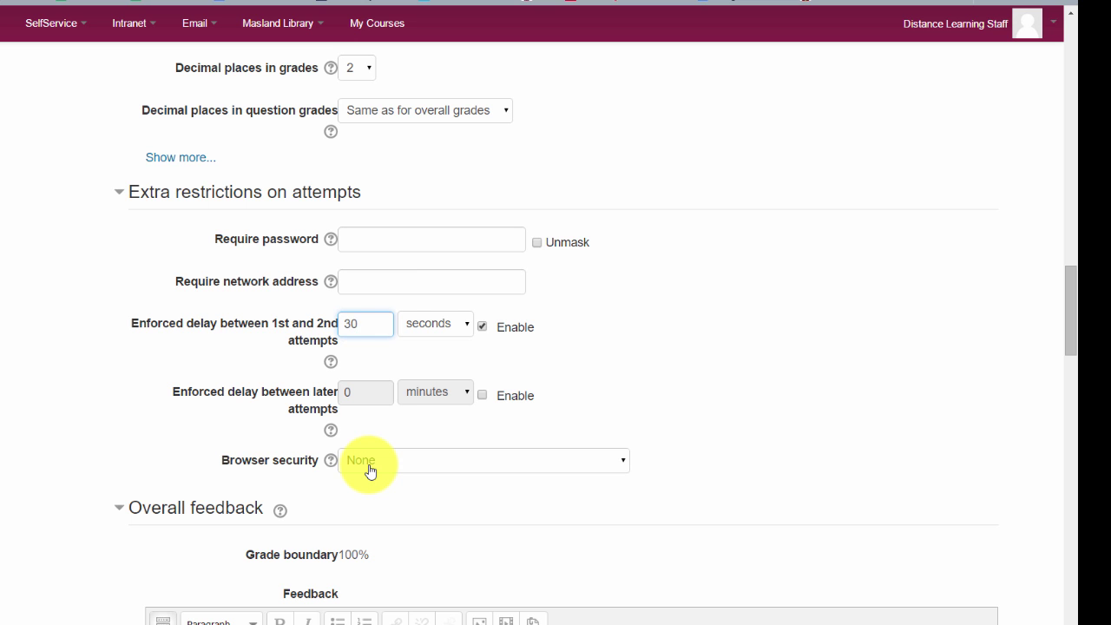
# Set the first editable grade boundary in the overall feedback section to 90.
pyautogui.scroll(-3, 372, 469)
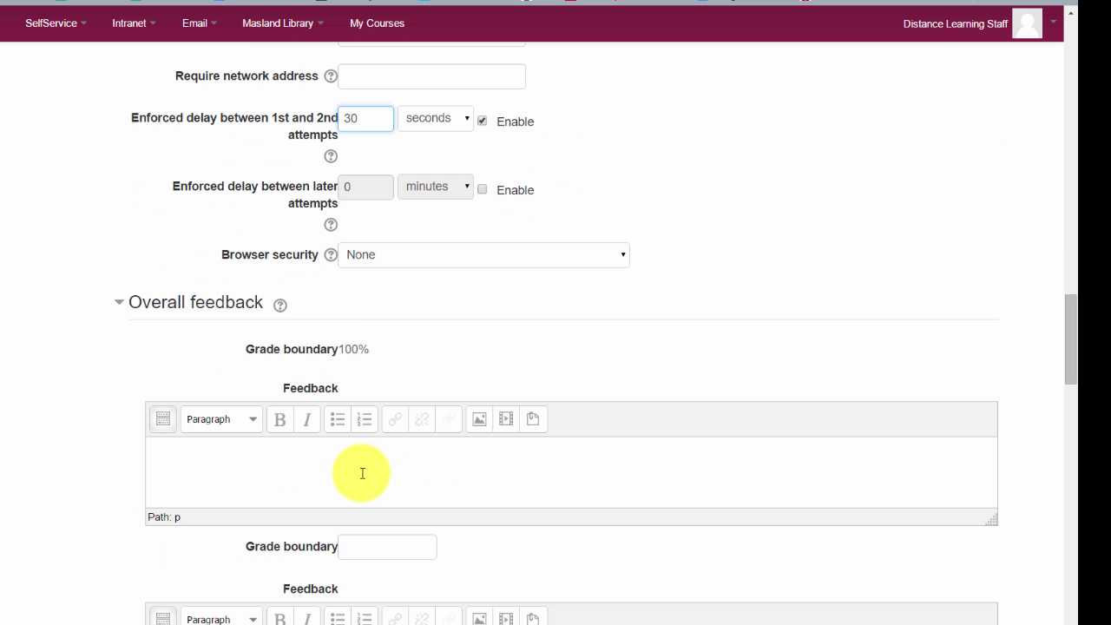
pyautogui.scroll(-1, 311, 474)
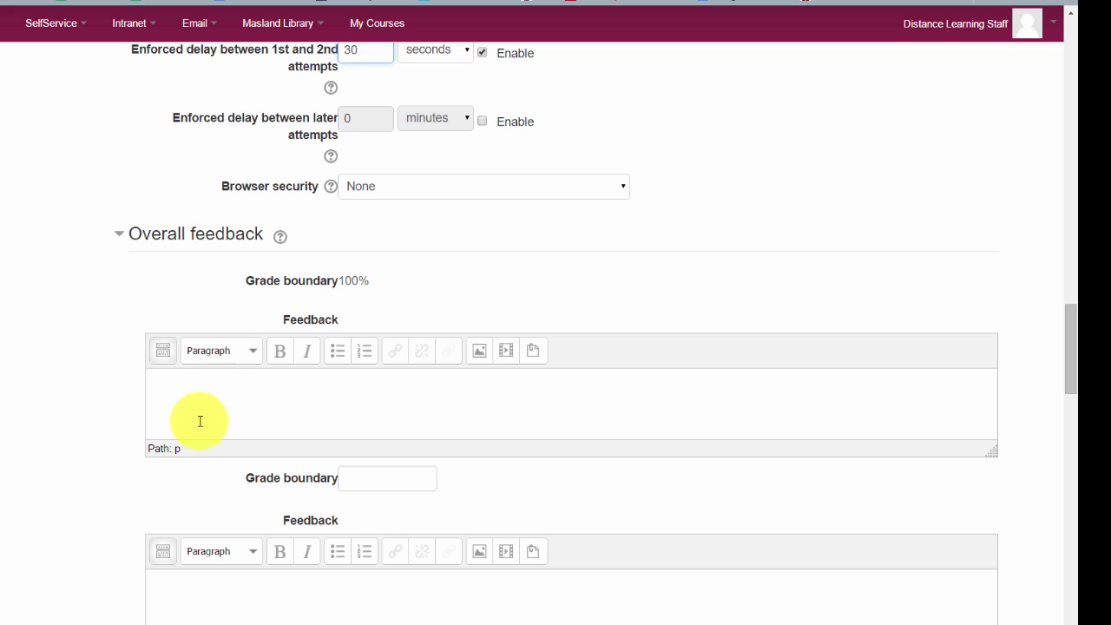
pyautogui.click(183, 399)
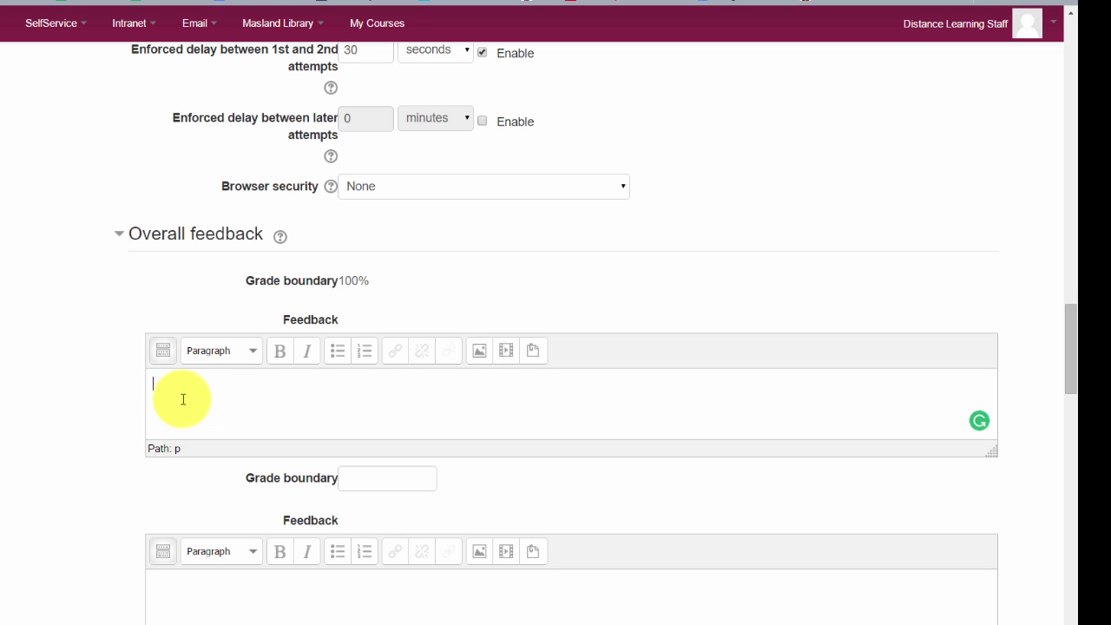
pyautogui.click(368, 482)
pyautogui.write('90')
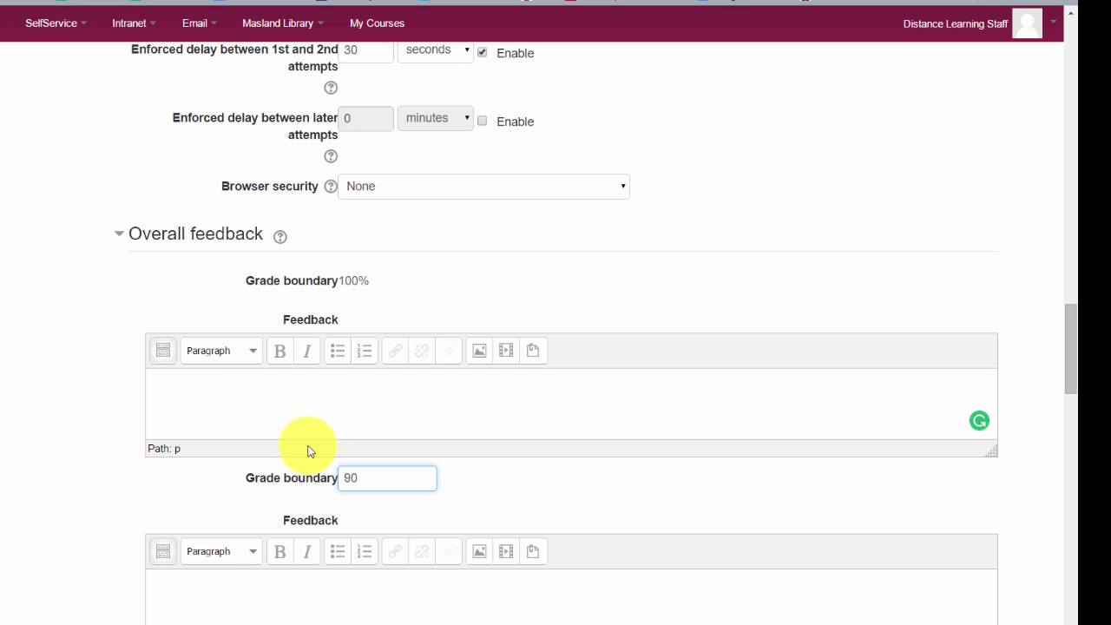
pyautogui.click(240, 392)
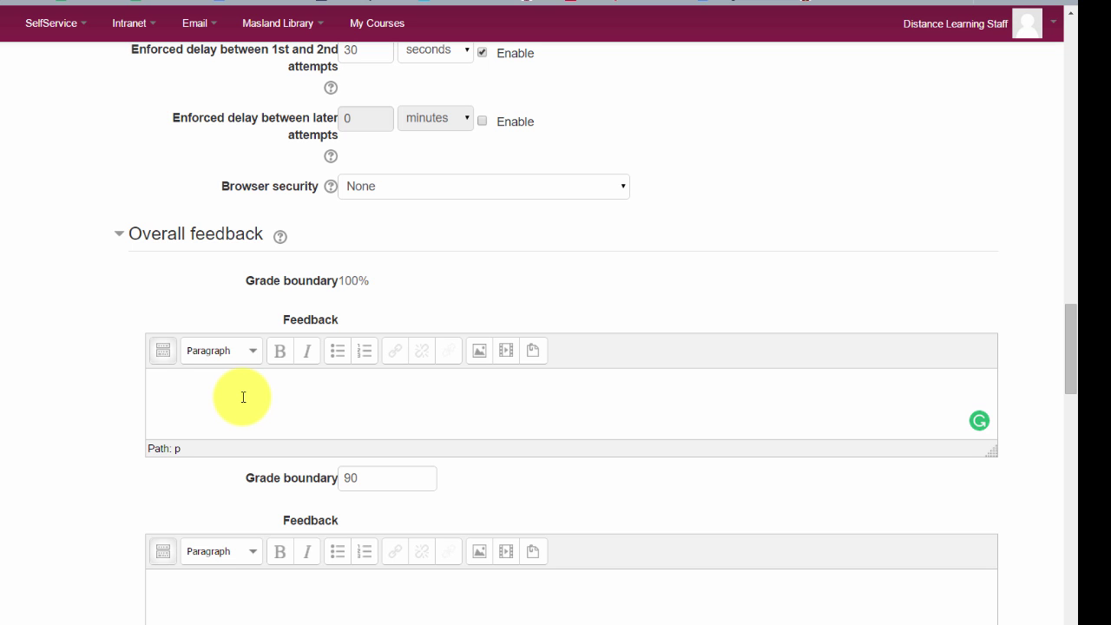
# Look over the remaining overall feedback boxes and grade boundary fields below the 90 boundary.
pyautogui.scroll(-2, 243, 396)
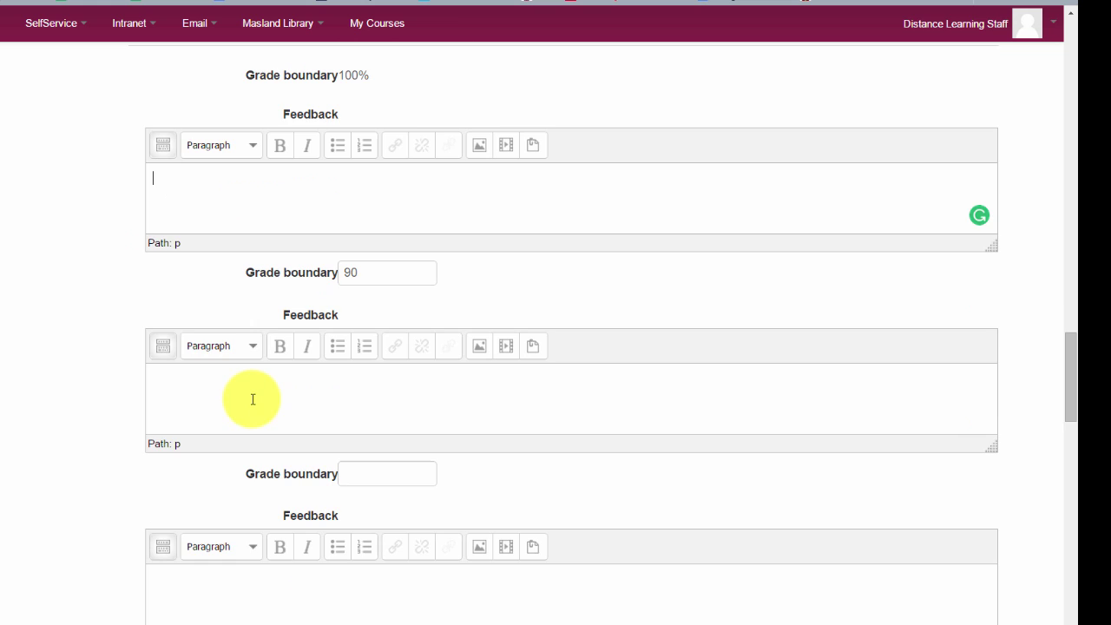
pyautogui.scroll(-1, 494, 587)
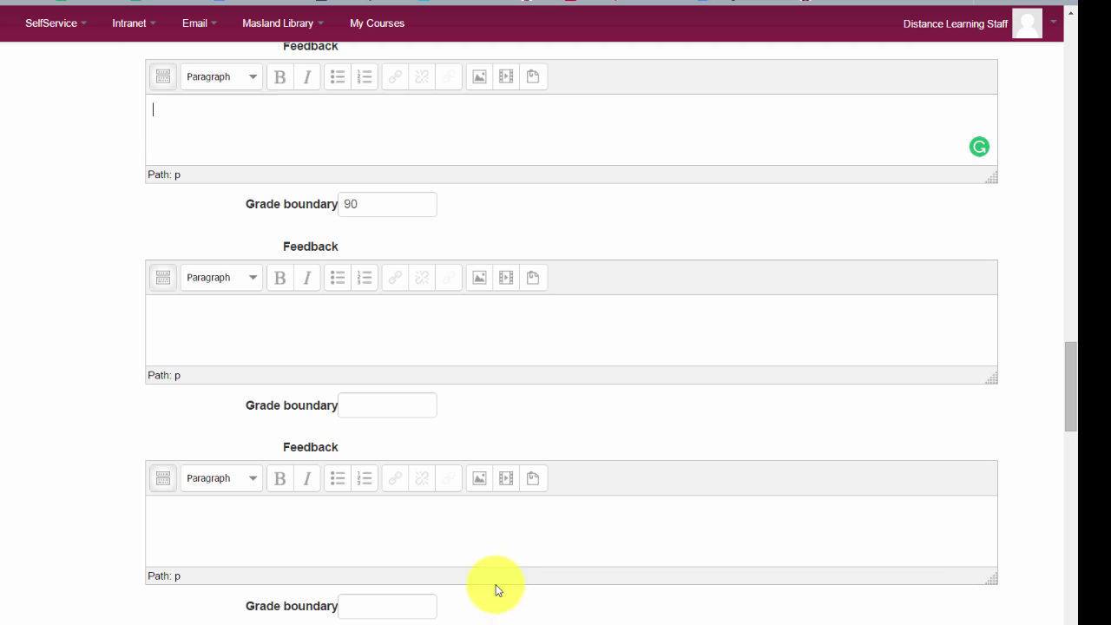
pyautogui.click(373, 608)
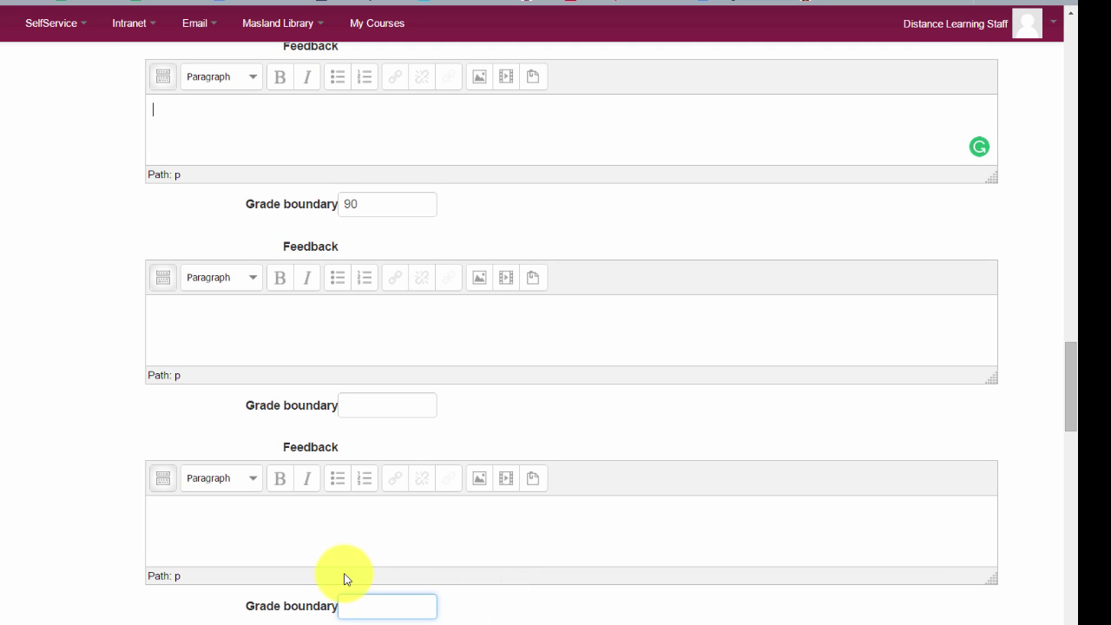
pyautogui.click(206, 524)
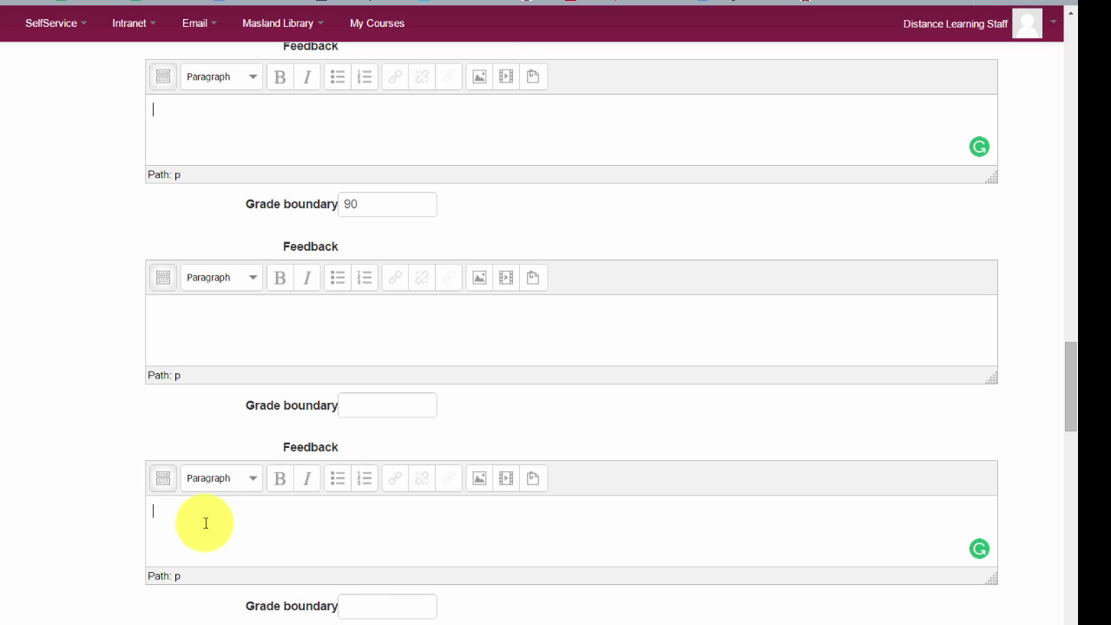
# Try to save the quiz settings and return to the course.
pyautogui.scroll(-3, 211, 521)
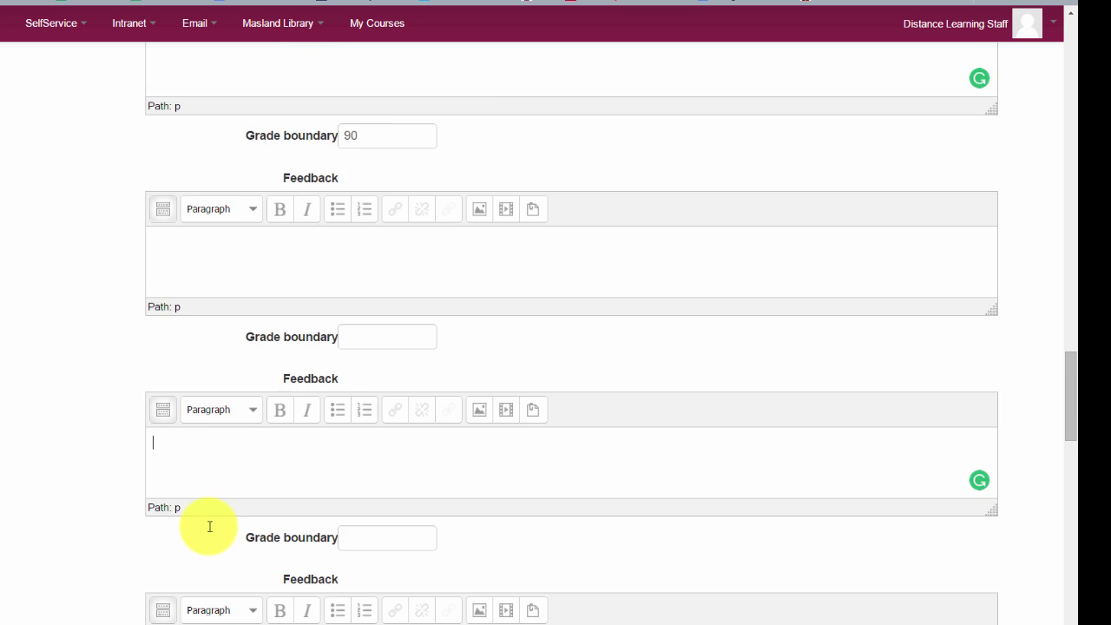
pyautogui.scroll(-4, 243, 513)
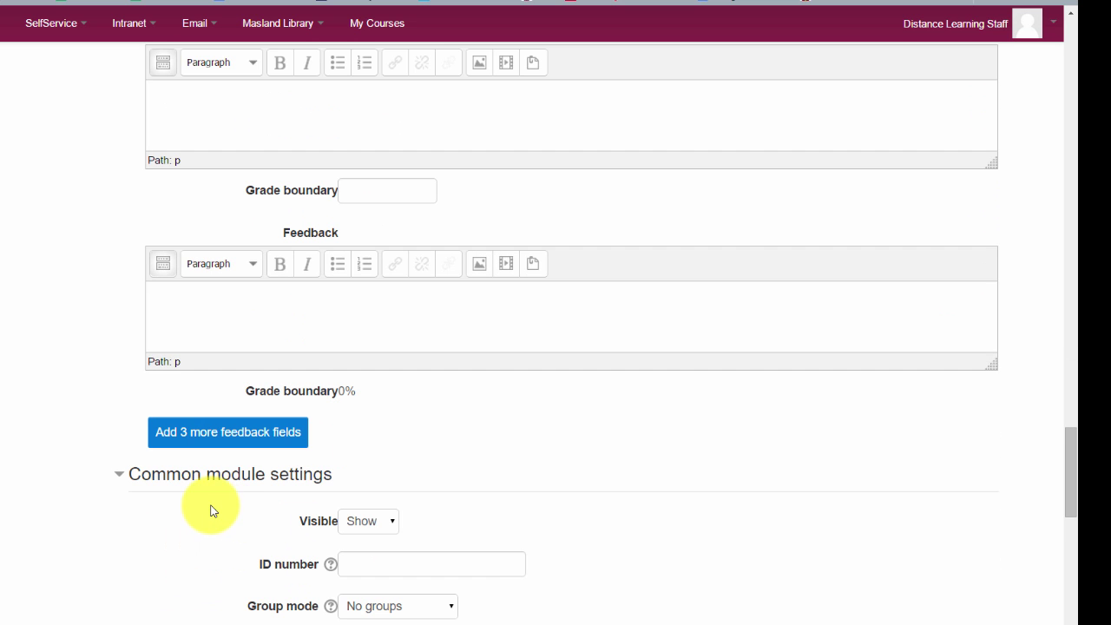
pyautogui.scroll(-2, 215, 508)
pyautogui.scroll(-2, 218, 504)
pyautogui.scroll(-4, 216, 507)
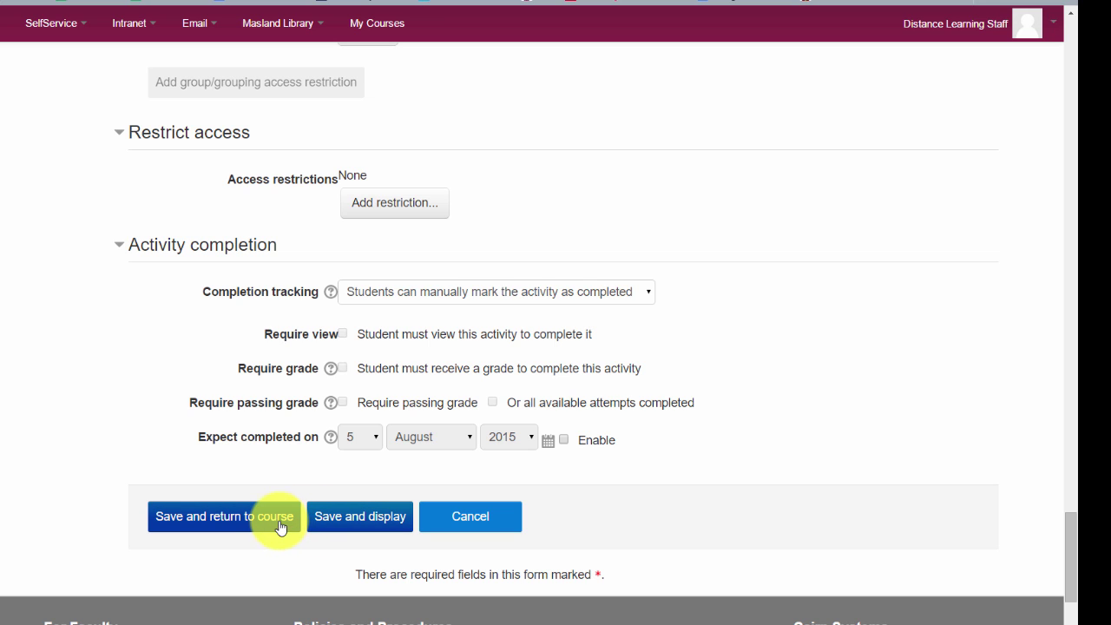
pyautogui.click(248, 527)
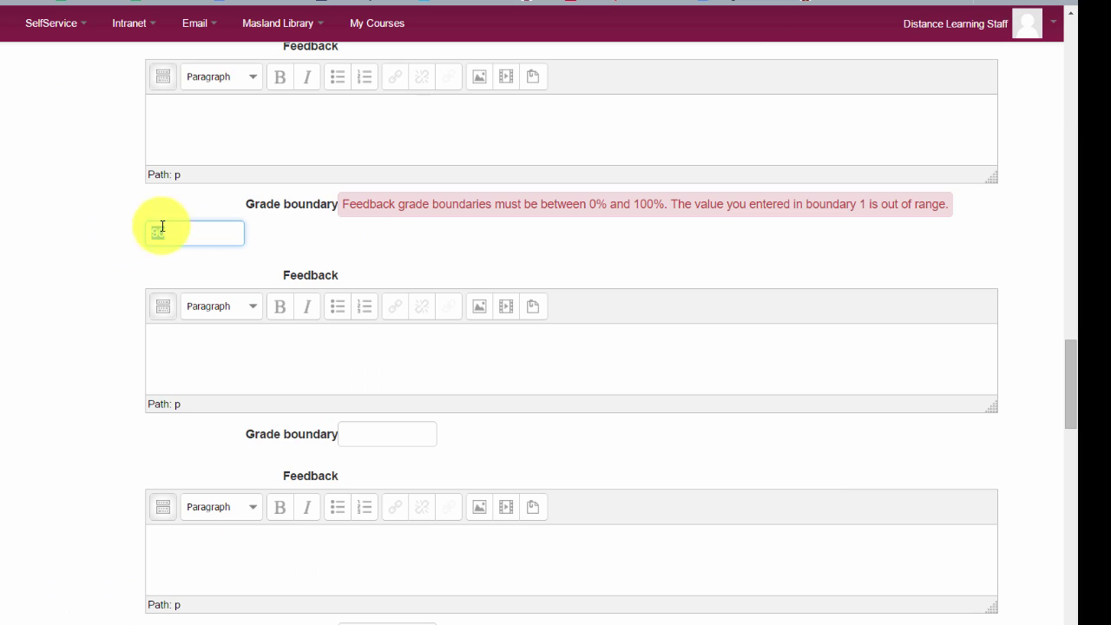
# Enter the placeholder feedback sdfsfdsf in the box above the 90 grade boundary, and save the quiz settings back to the course.
pyautogui.doubleClick(157, 231)
pyautogui.click(238, 129)
pyautogui.write('sdfsdfsdf')
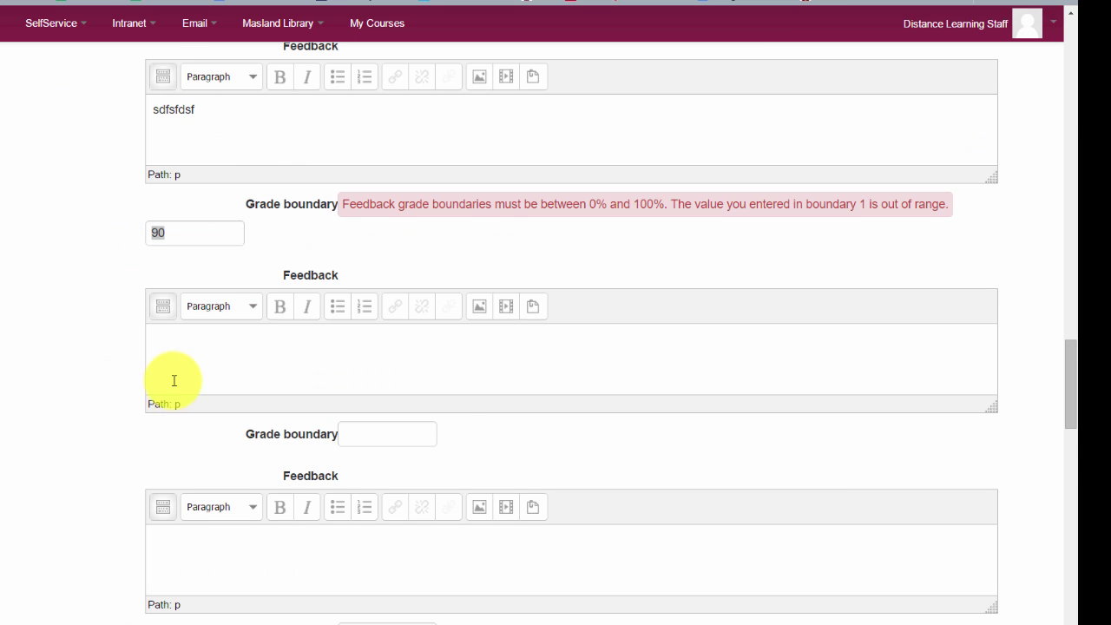
pyautogui.scroll(-3, 199, 408)
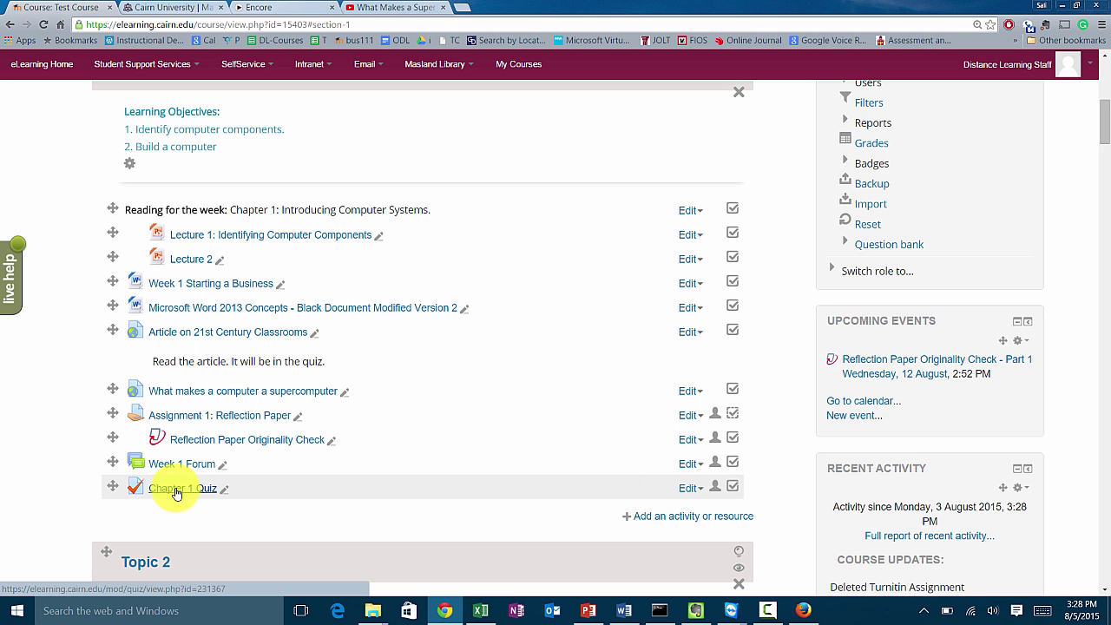
# Open the Chapter 1 Quiz from the Week 1 section and start editing its questions.
pyautogui.click(179, 491)
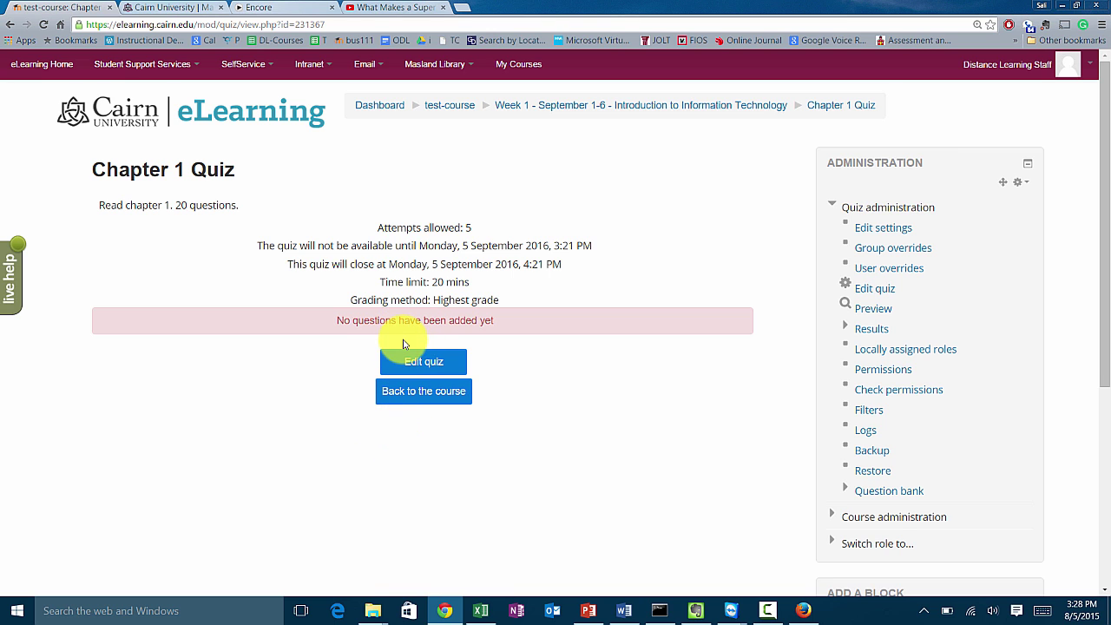
pyautogui.click(426, 367)
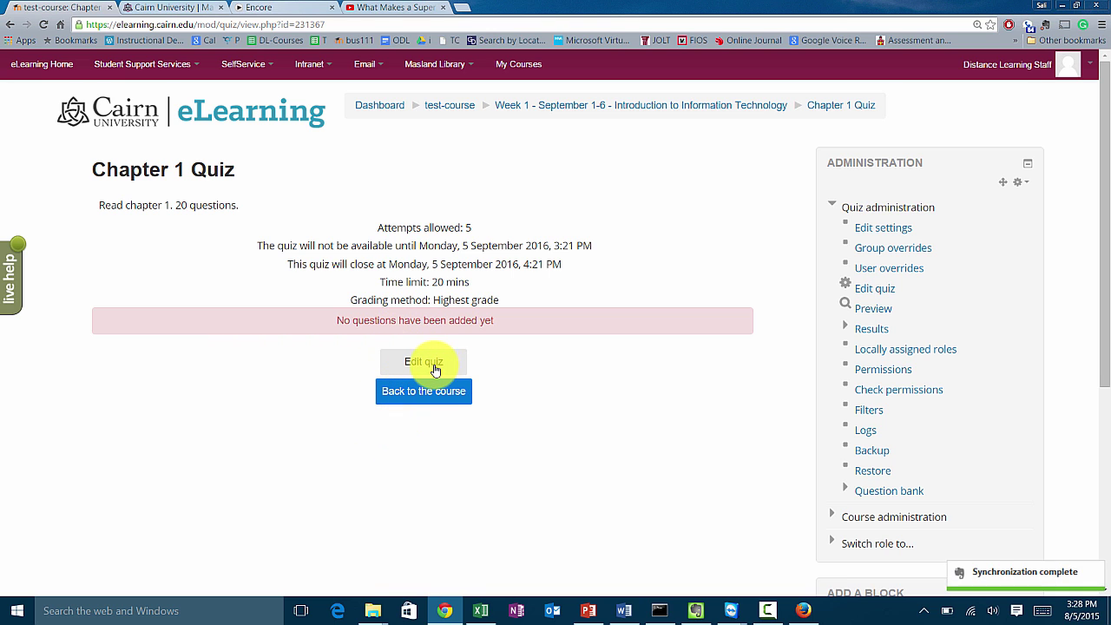
pyautogui.click(436, 374)
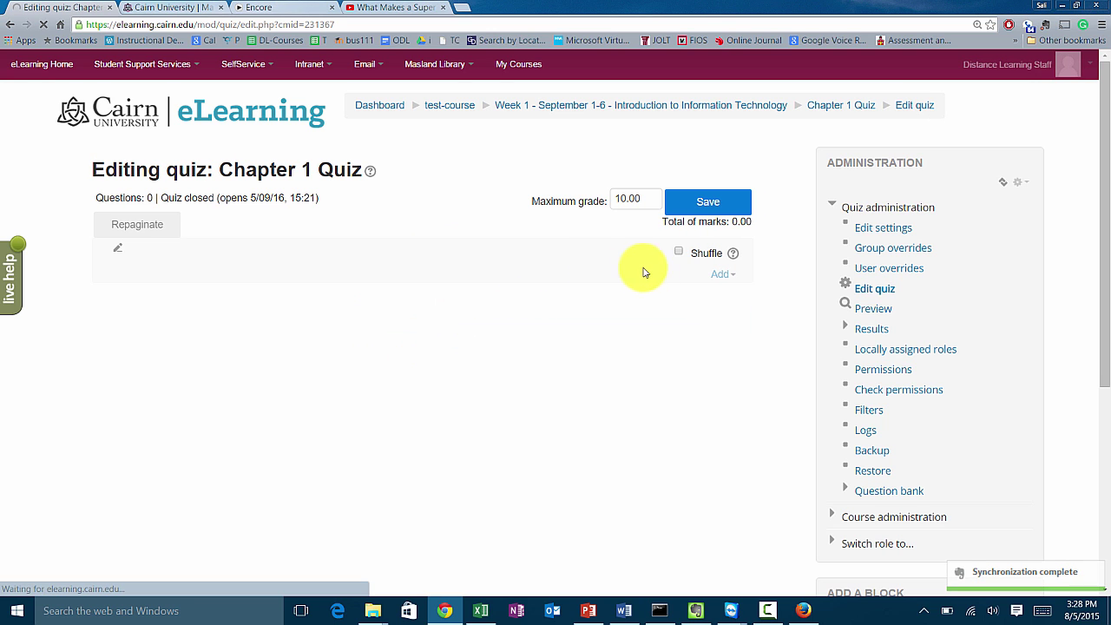
# Add a new question of the Multiple choice type to the quiz.
pyautogui.click(723, 275)
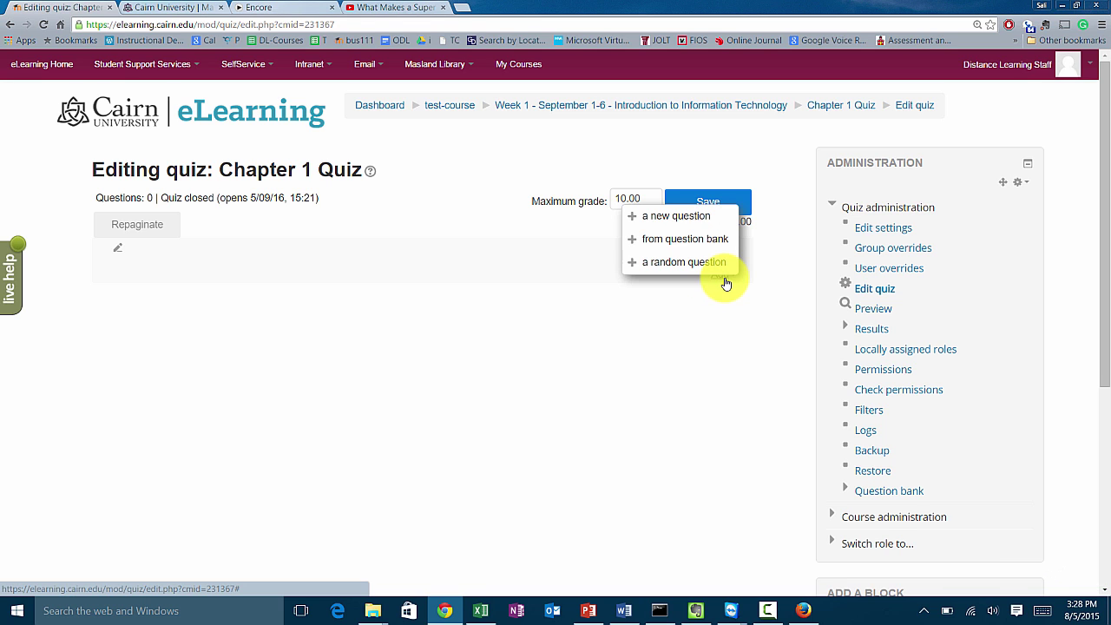
pyautogui.click(683, 220)
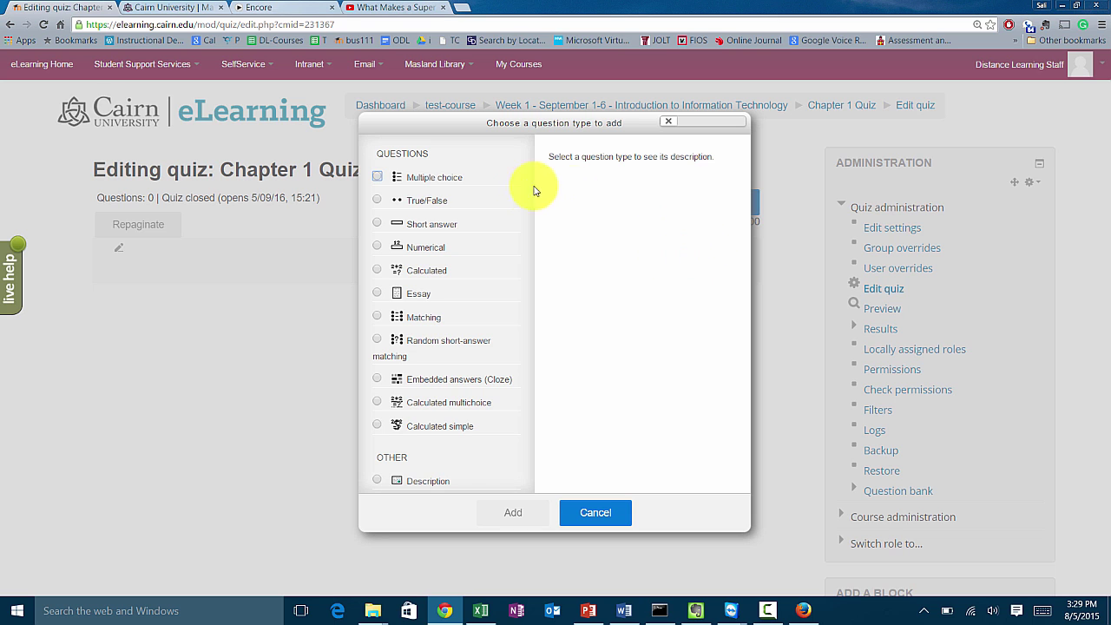
pyautogui.click(398, 177)
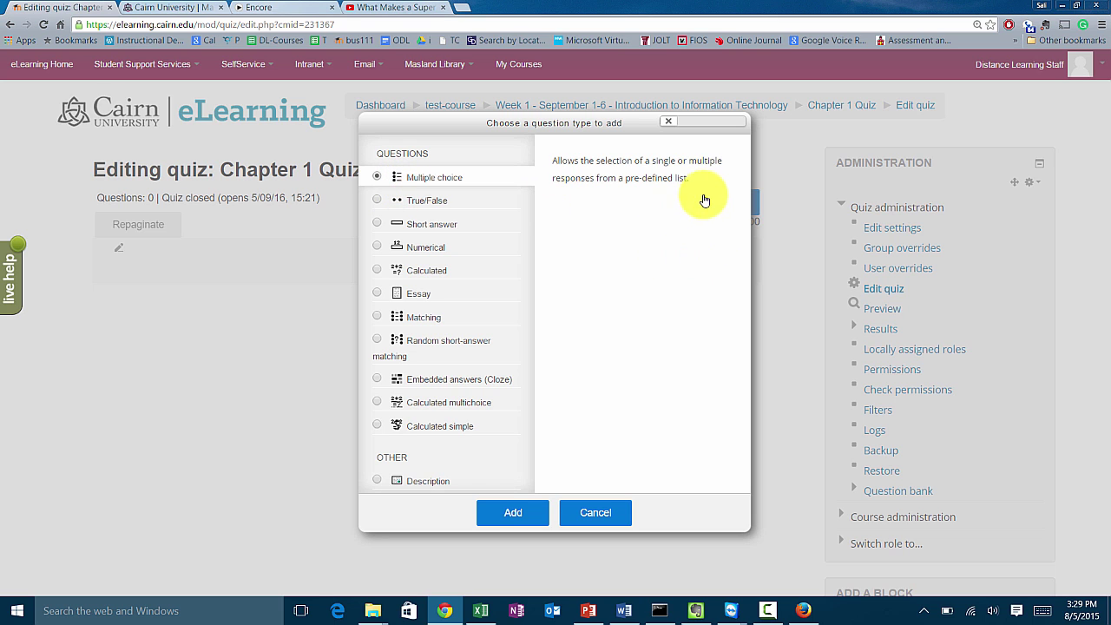
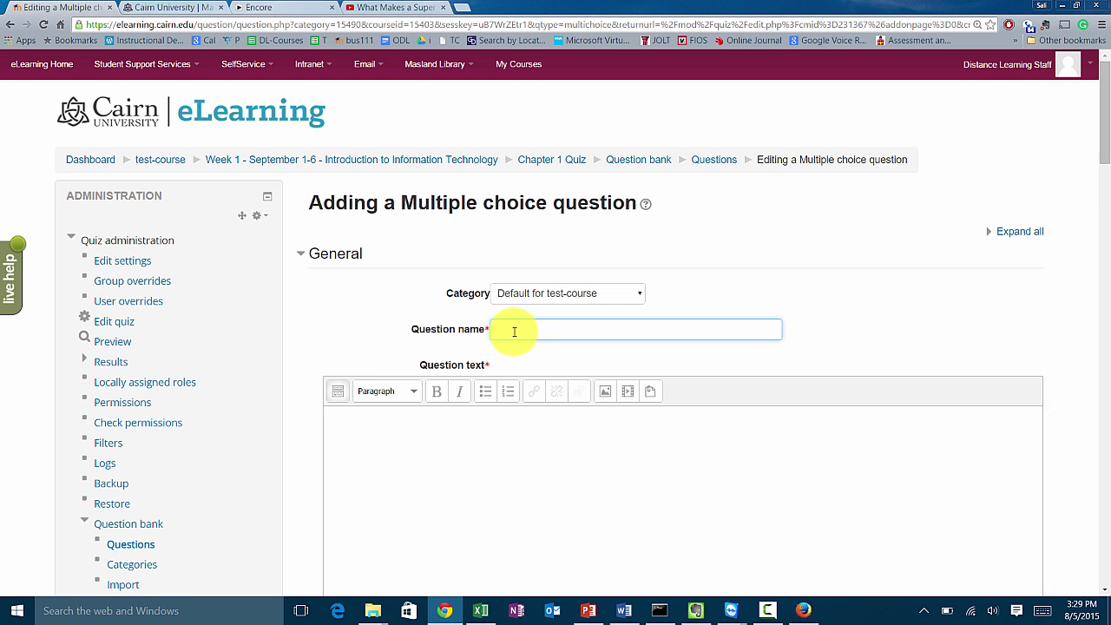
# Give the question a name starting with Q1 and enter the bold question text "Computers are electronic devices that perform the following function(s)".
pyautogui.write('Q1')
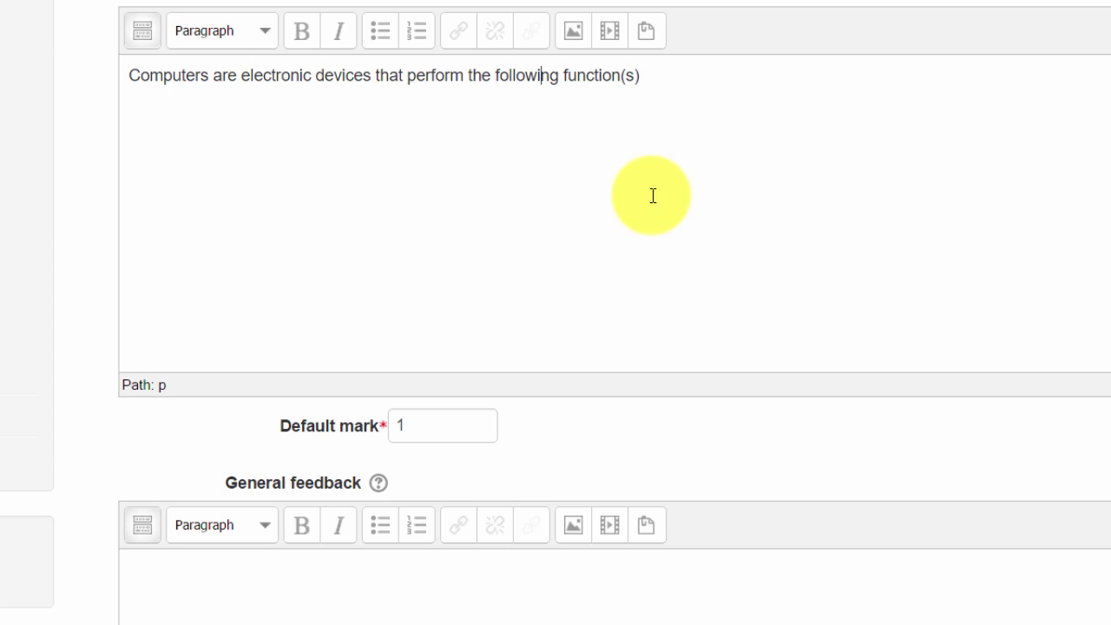
pyautogui.moveTo(641, 75); pyautogui.dragTo(126, 73)
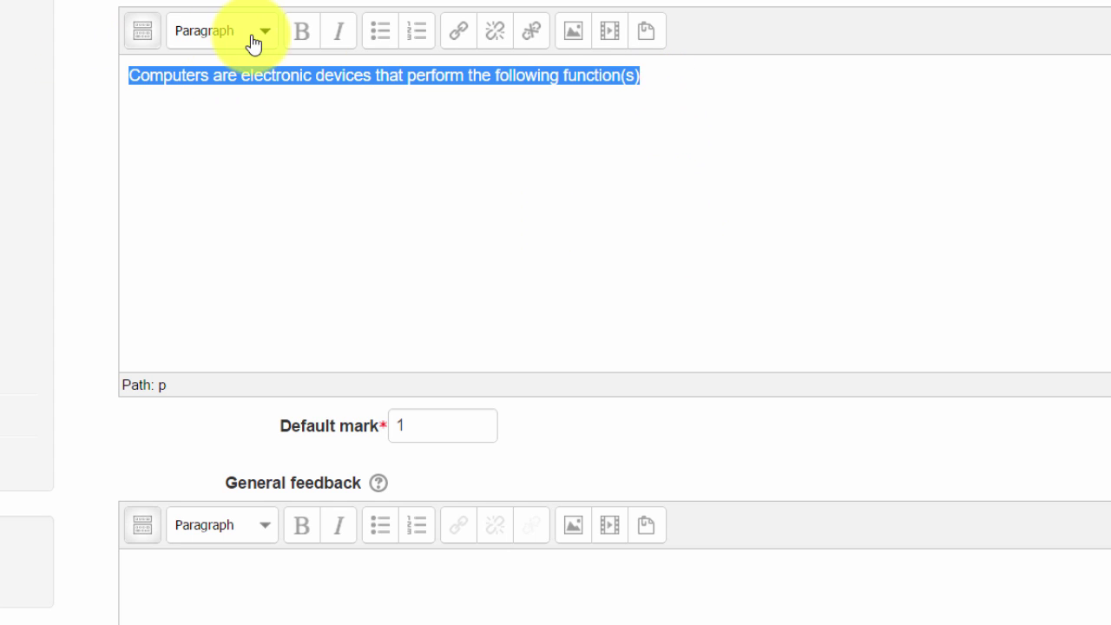
pyautogui.click(303, 48)
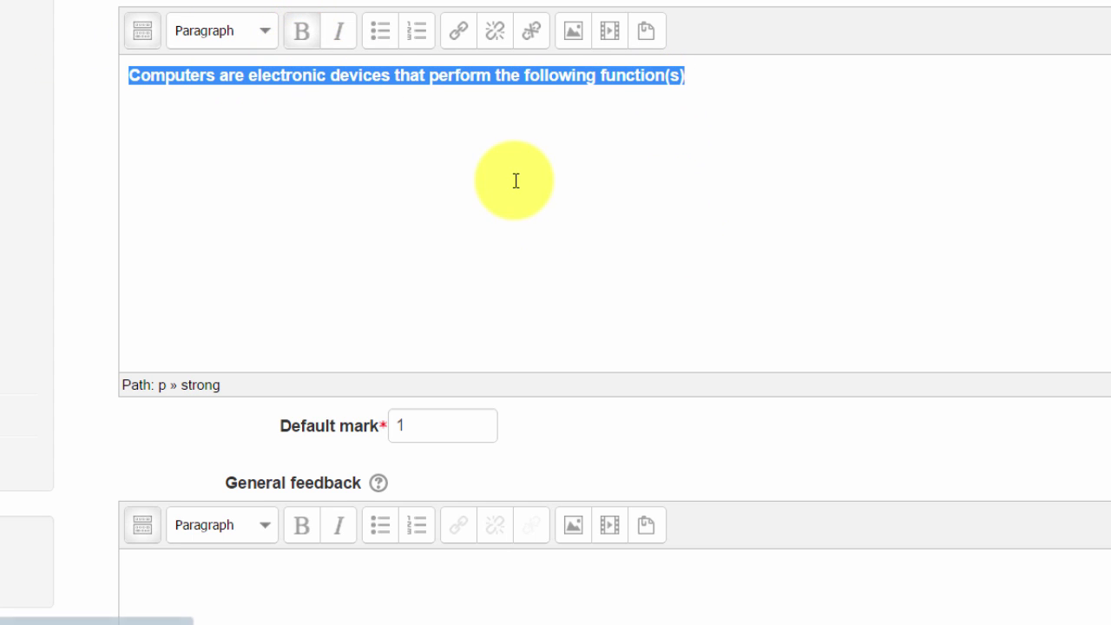
pyautogui.click(506, 226)
# Enter Input as the answer text for Choice 1 and Output for Choice 2.
pyautogui.scroll(-2, 451, 296)
pyautogui.scroll(-3, 316, 402)
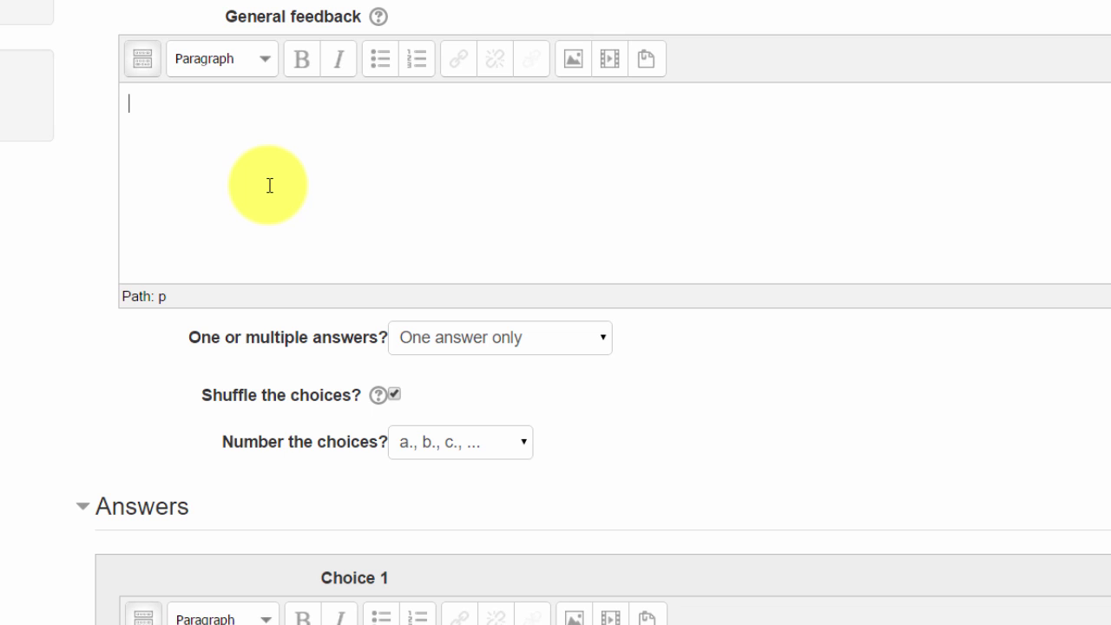
pyautogui.scroll(-3, 382, 213)
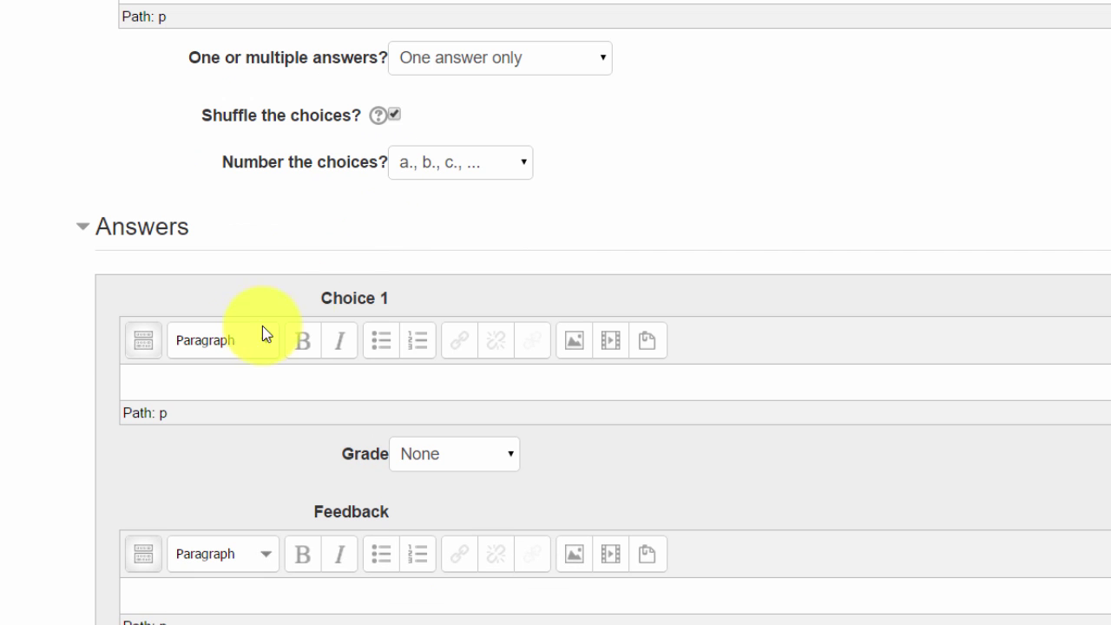
pyautogui.click(220, 382)
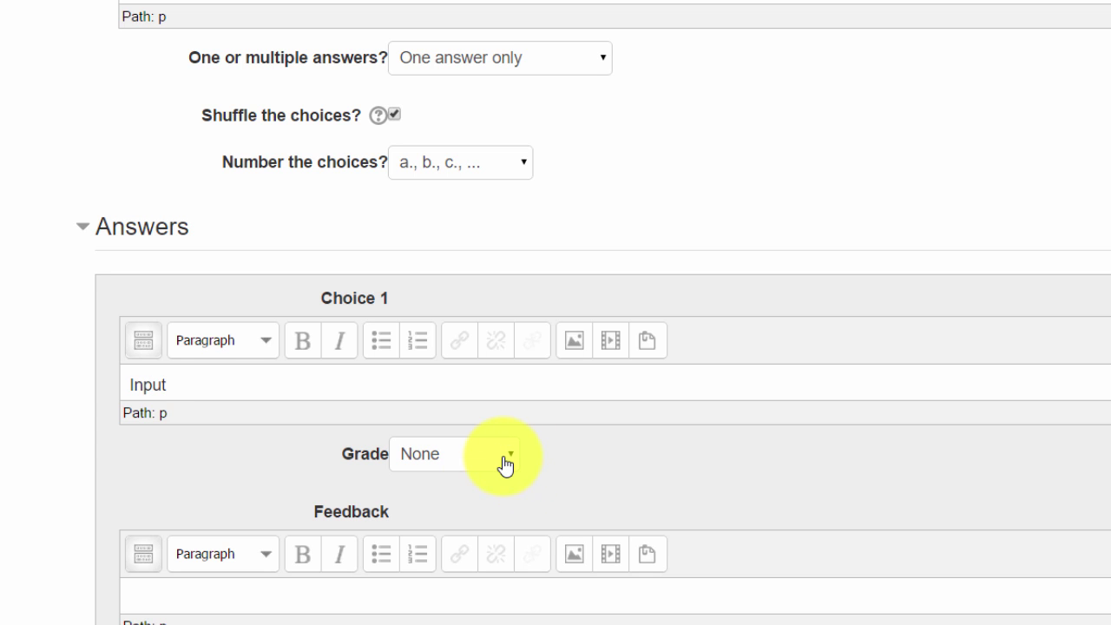
pyautogui.scroll(-2, 512, 458)
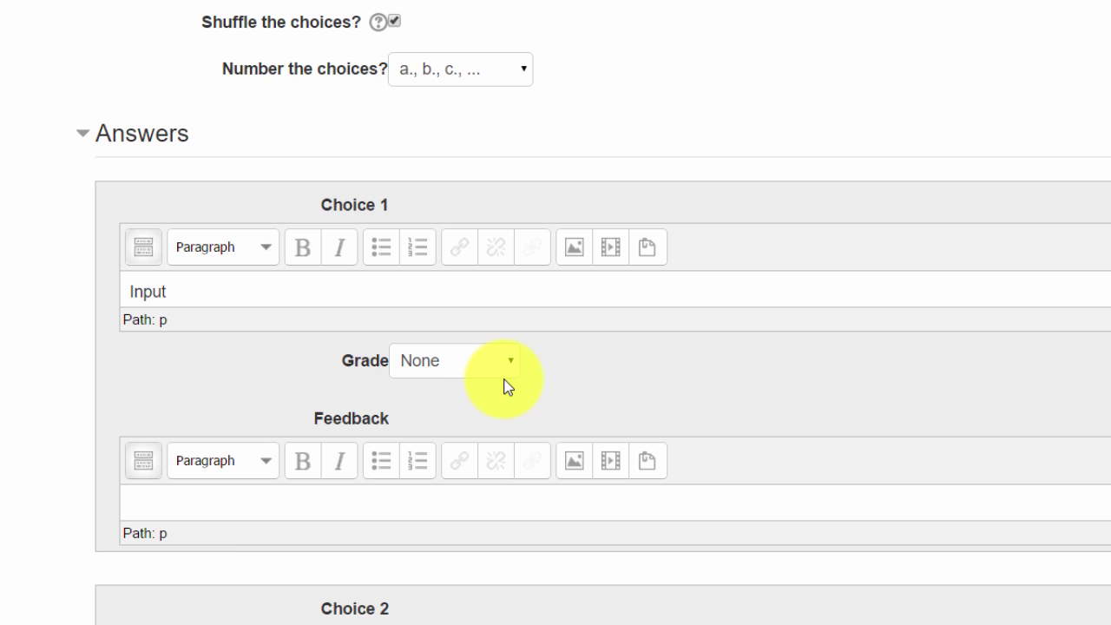
pyautogui.scroll(-2, 506, 384)
pyautogui.scroll(-2, 507, 387)
pyautogui.scroll(-4, 293, 451)
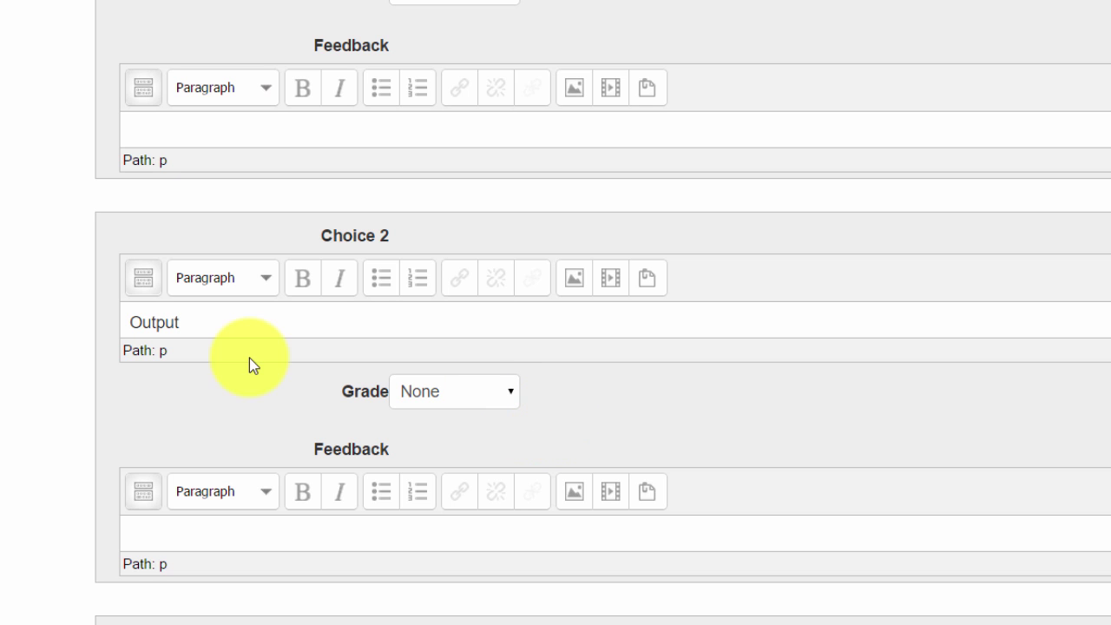
# Enter Storage as the answer text for Choice 3 and Processing for Choice 4.
pyautogui.scroll(-3, 272, 419)
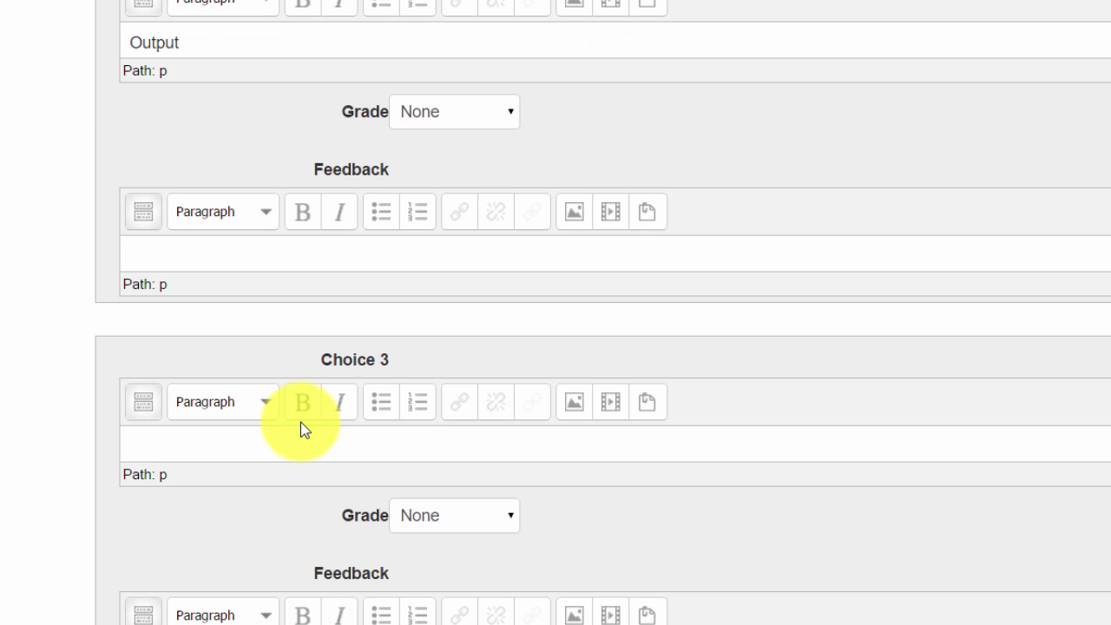
pyautogui.scroll(-1, 318, 426)
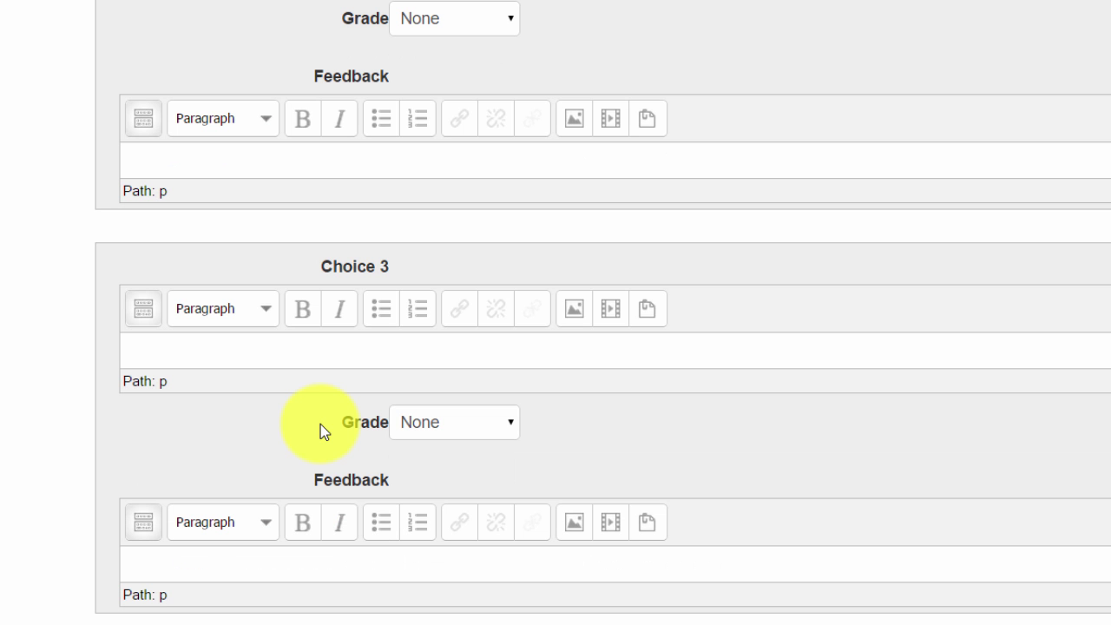
pyautogui.click(221, 351)
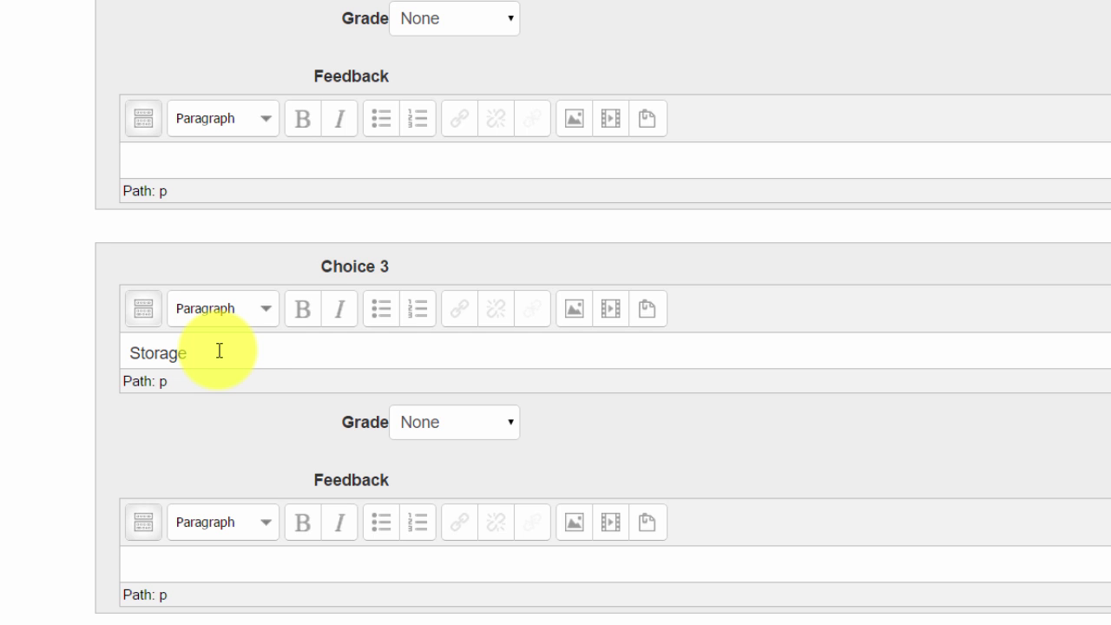
pyautogui.scroll(-1, 300, 412)
pyautogui.scroll(-1, 374, 332)
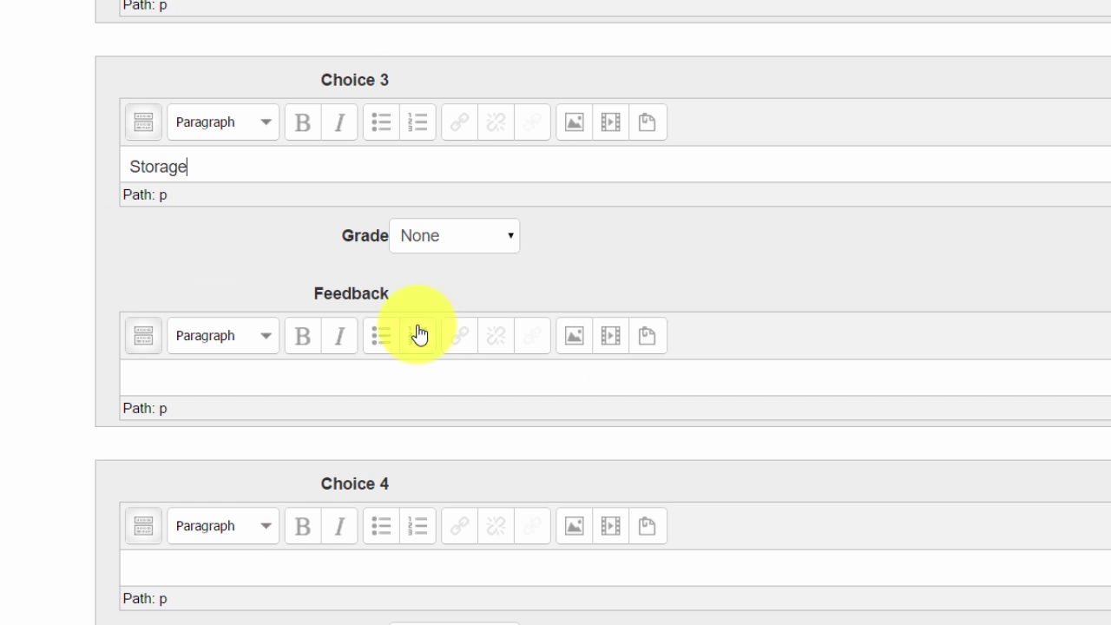
pyautogui.scroll(-1, 469, 251)
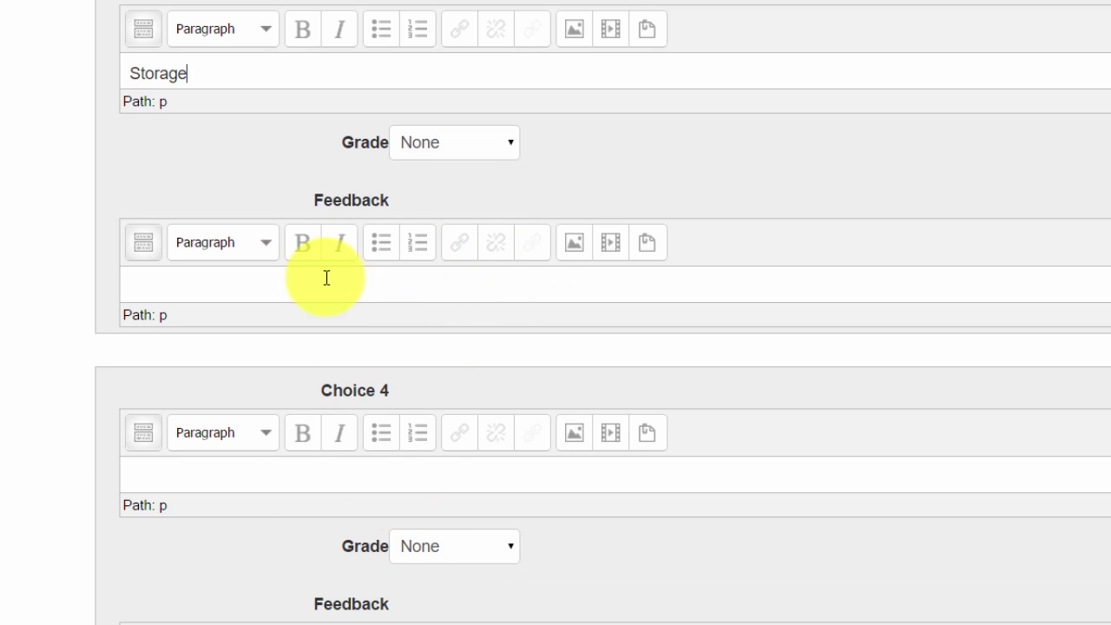
pyautogui.click(217, 485)
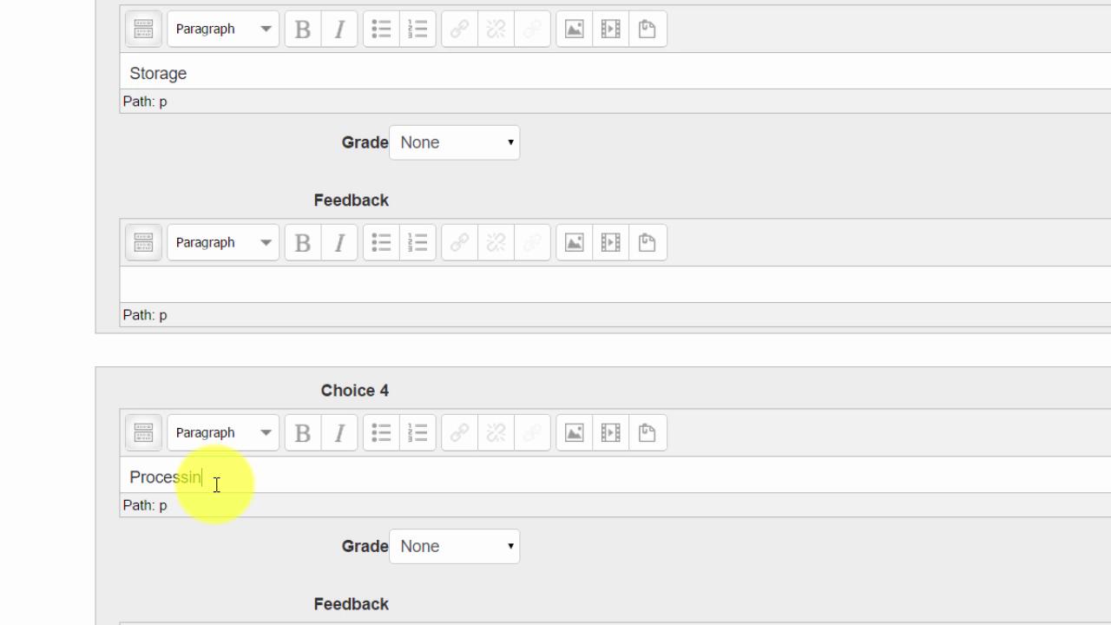
# Enter "All of the above (or all listed option)" as Choice 5 and set its grade to 100%.
pyautogui.scroll(-2, 256, 508)
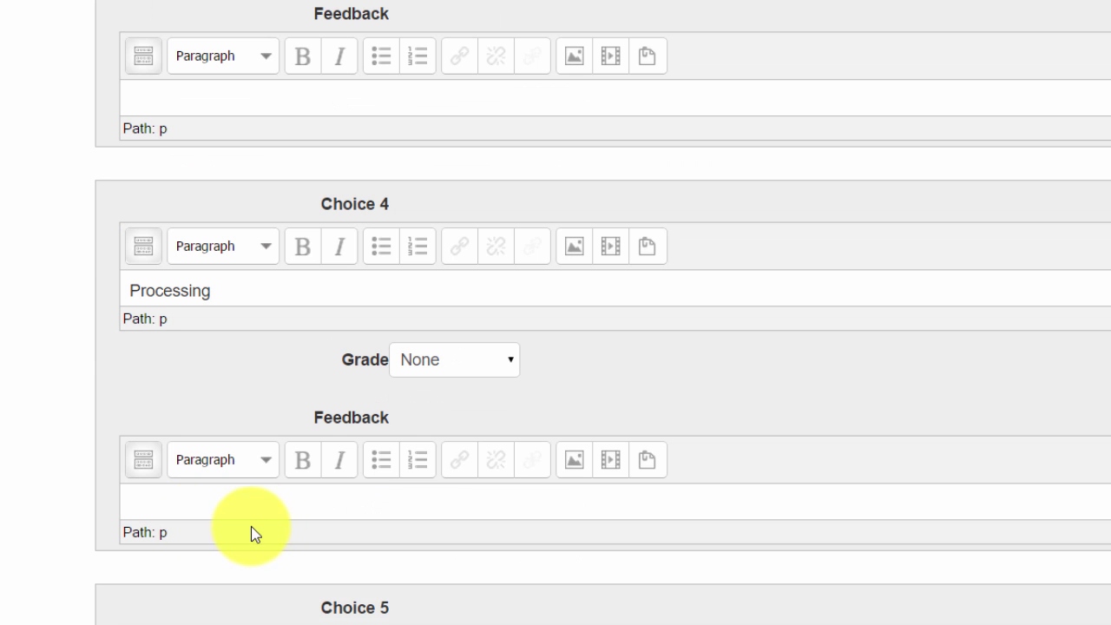
pyautogui.scroll(-1, 330, 460)
pyautogui.scroll(-2, 519, 291)
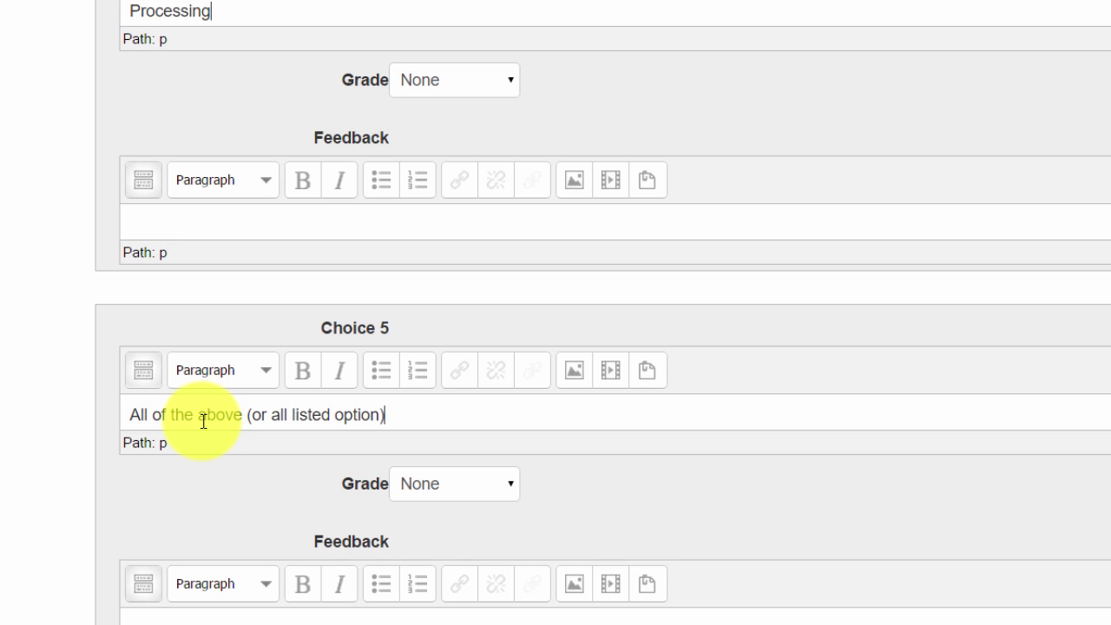
pyautogui.click(439, 499)
pyautogui.click(441, 76)
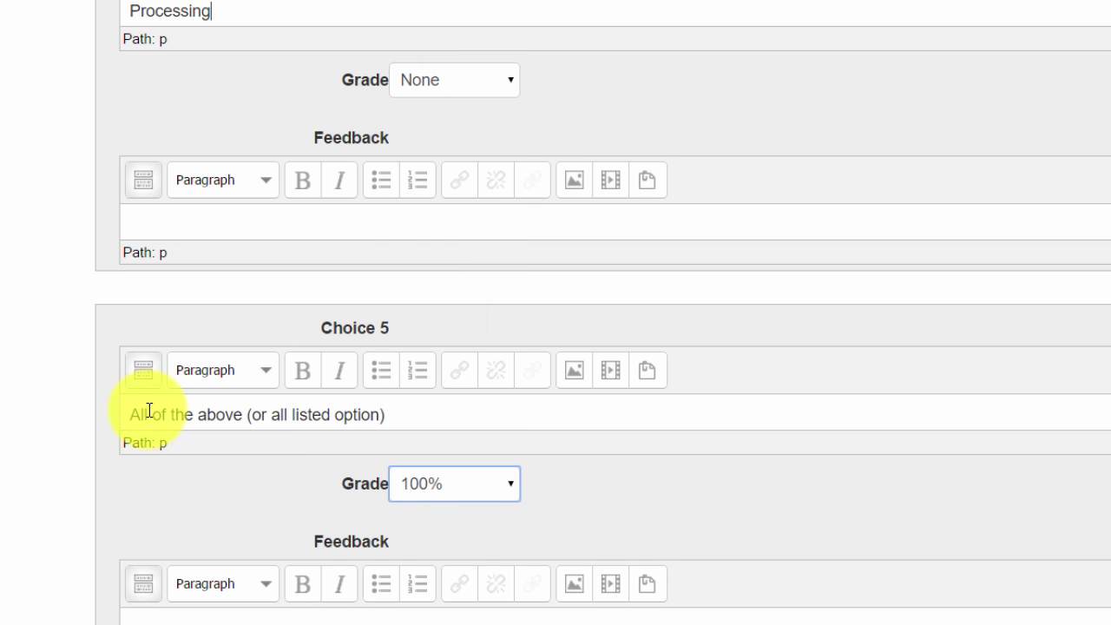
pyautogui.click(194, 423)
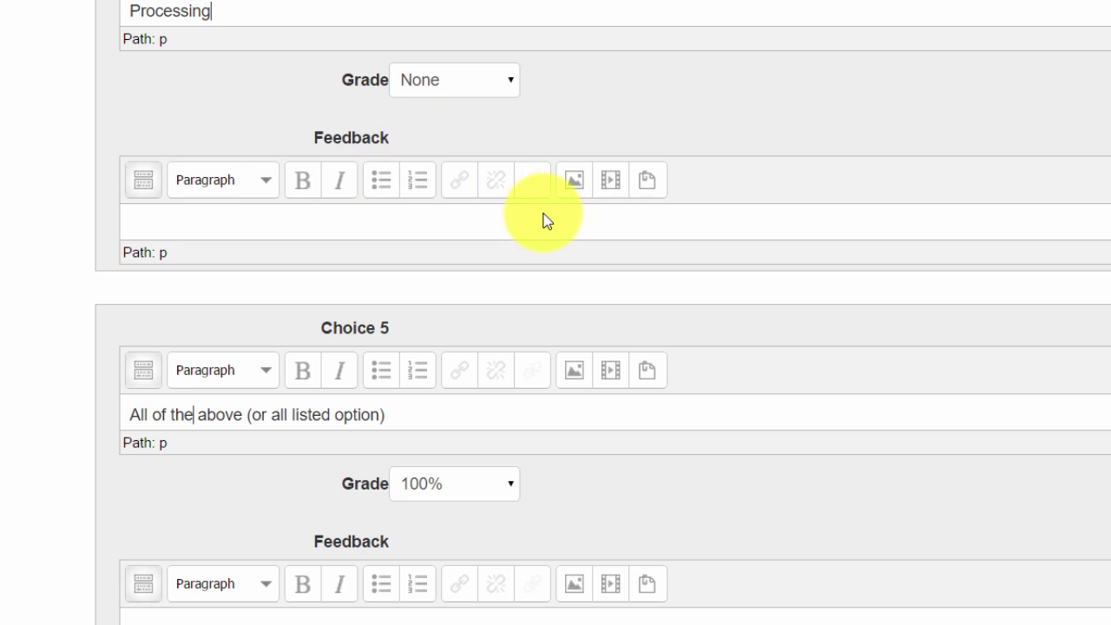
# Review the answer choices and save the multiple choice question to the quiz.
pyautogui.scroll(2, 544, 218)
pyautogui.scroll(-5, 570, 229)
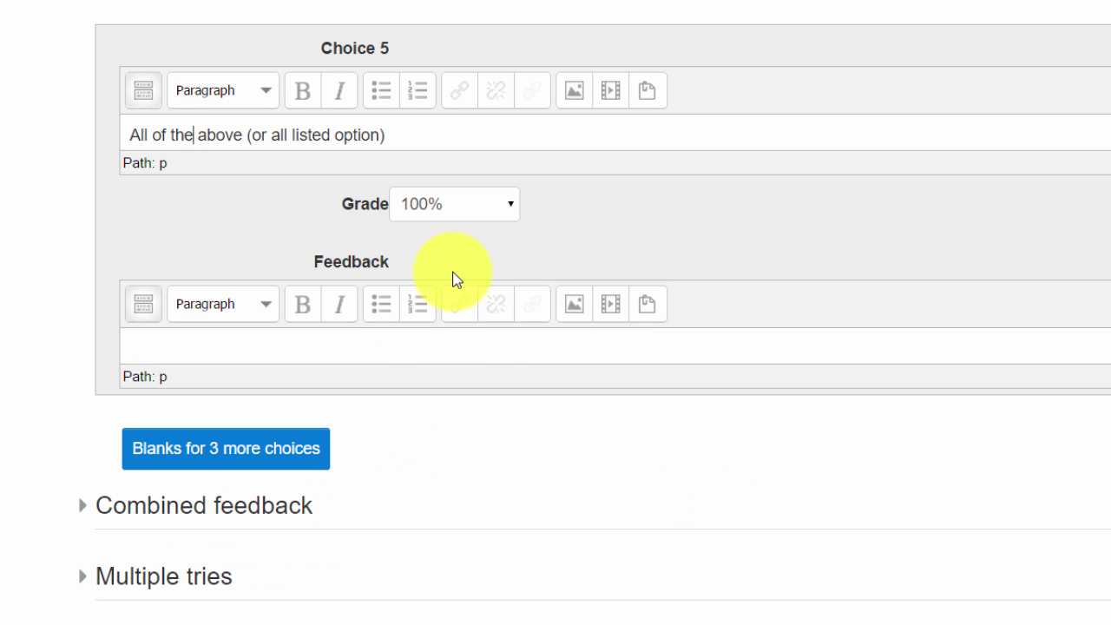
pyautogui.scroll(-5, 486, 309)
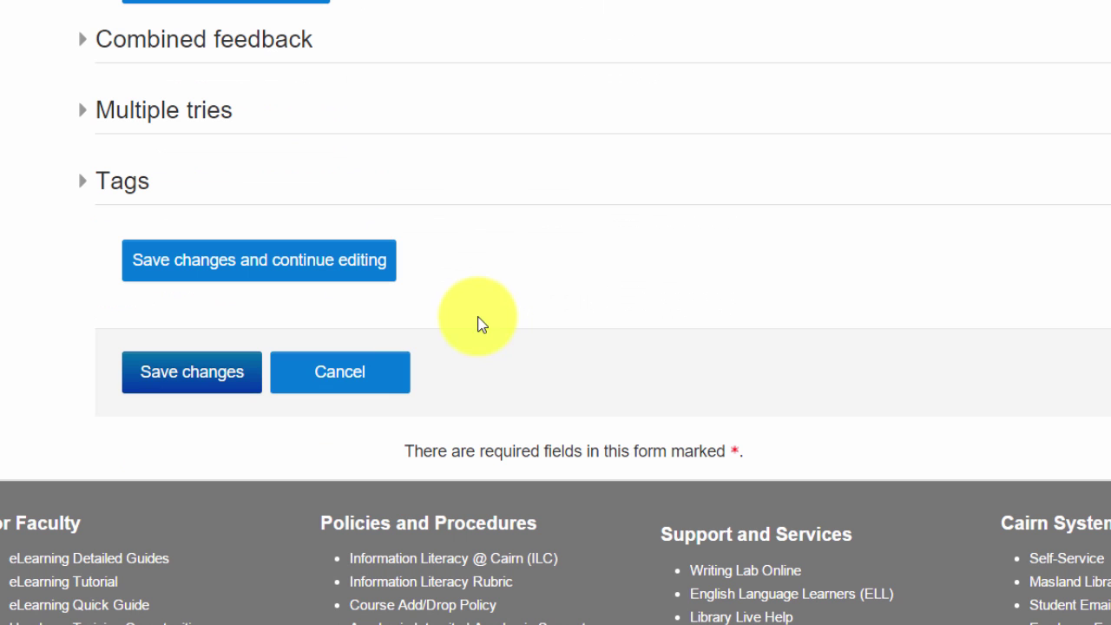
pyautogui.click(162, 386)
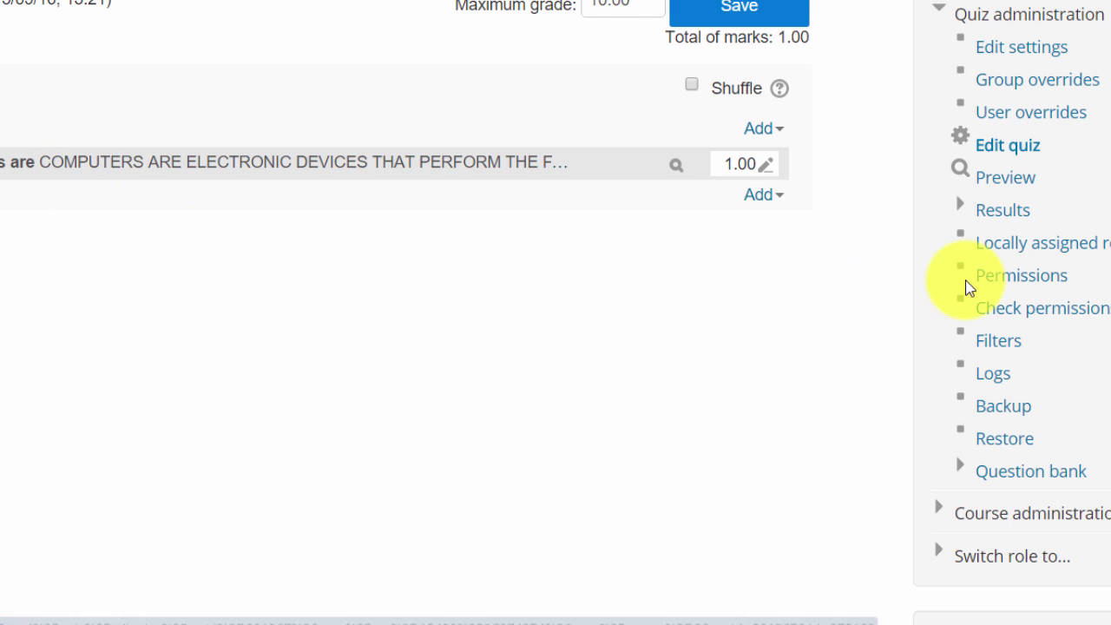
# Add a new True/False question at the end of the quiz's question list.
pyautogui.click(766, 198)
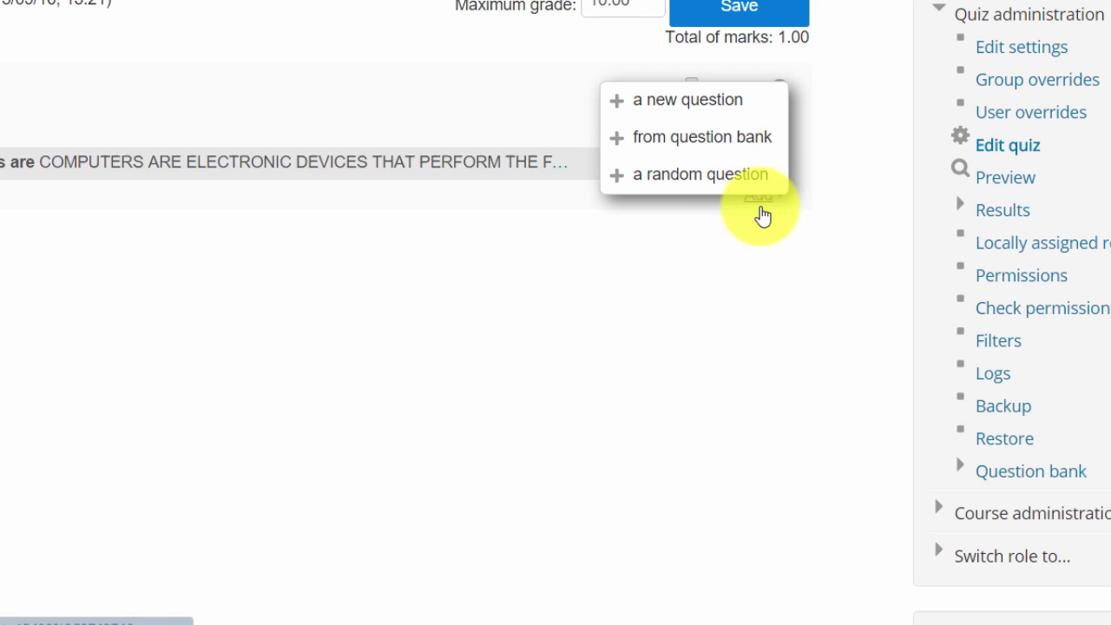
pyautogui.click(707, 103)
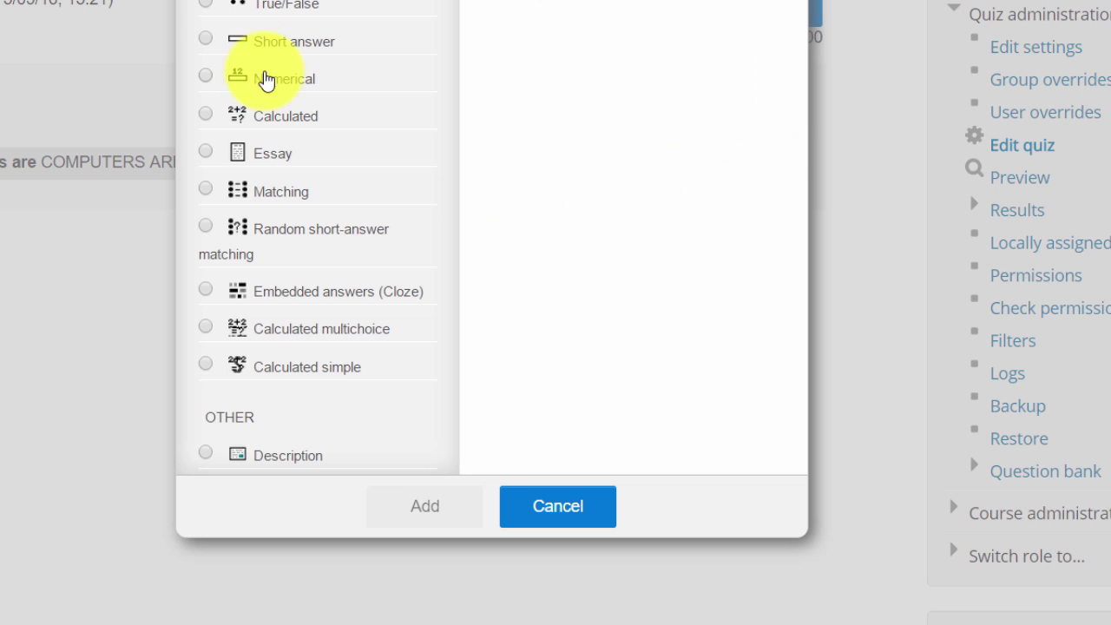
pyautogui.click(213, 7)
pyautogui.click(427, 508)
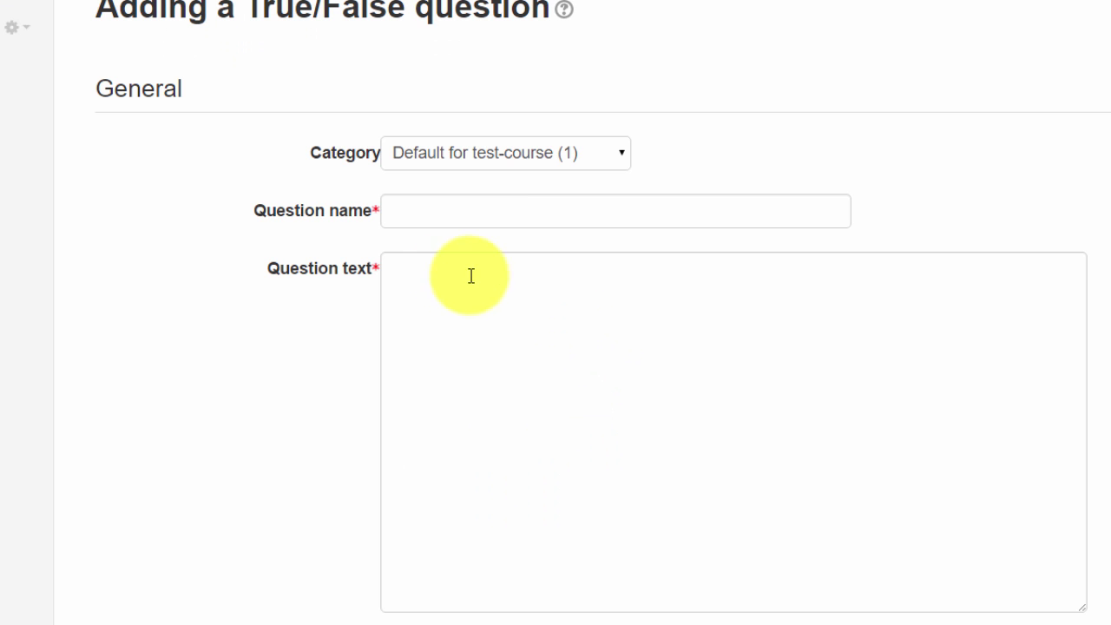
# Name the question "Computers are electronic devices that accept input and output." and enter "Computers are electronic devices that accept input and produce output." as its text.
pyautogui.click(496, 213)
pyautogui.write('Computers accept input and output')
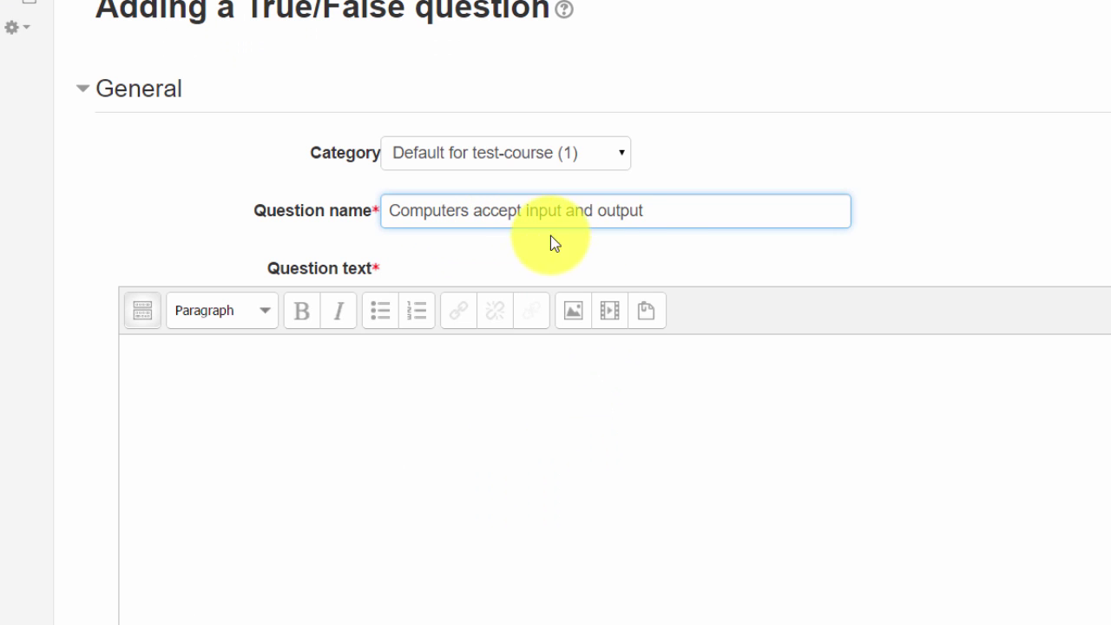
pyautogui.moveTo(643, 212); pyautogui.dragTo(527, 211)
pyautogui.moveTo(427, 202); pyautogui.dragTo(298, 203)
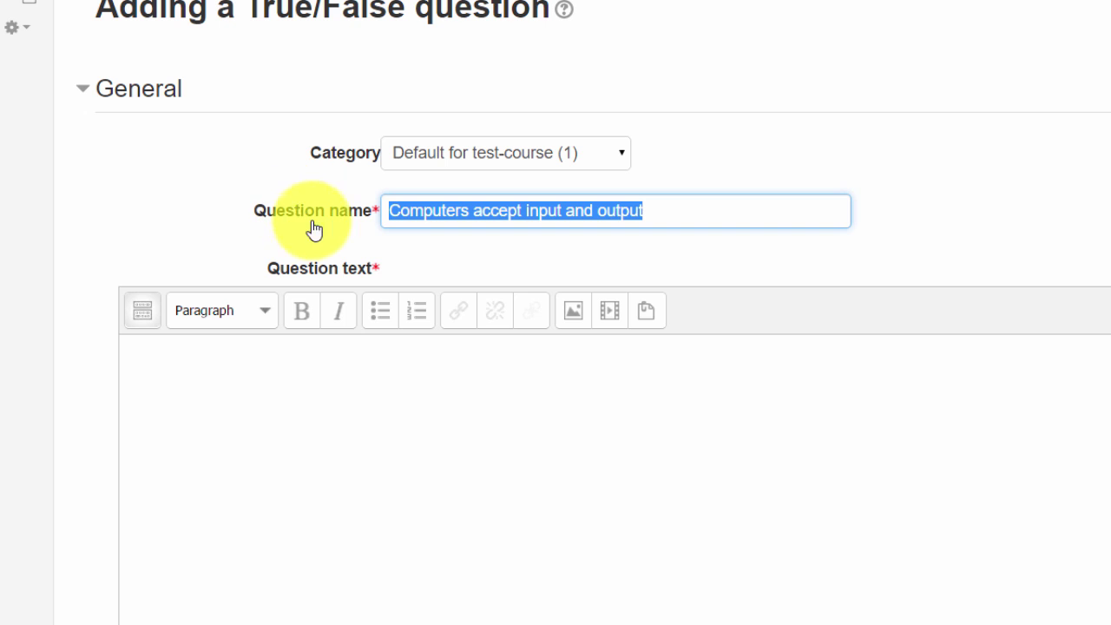
pyautogui.click(533, 449)
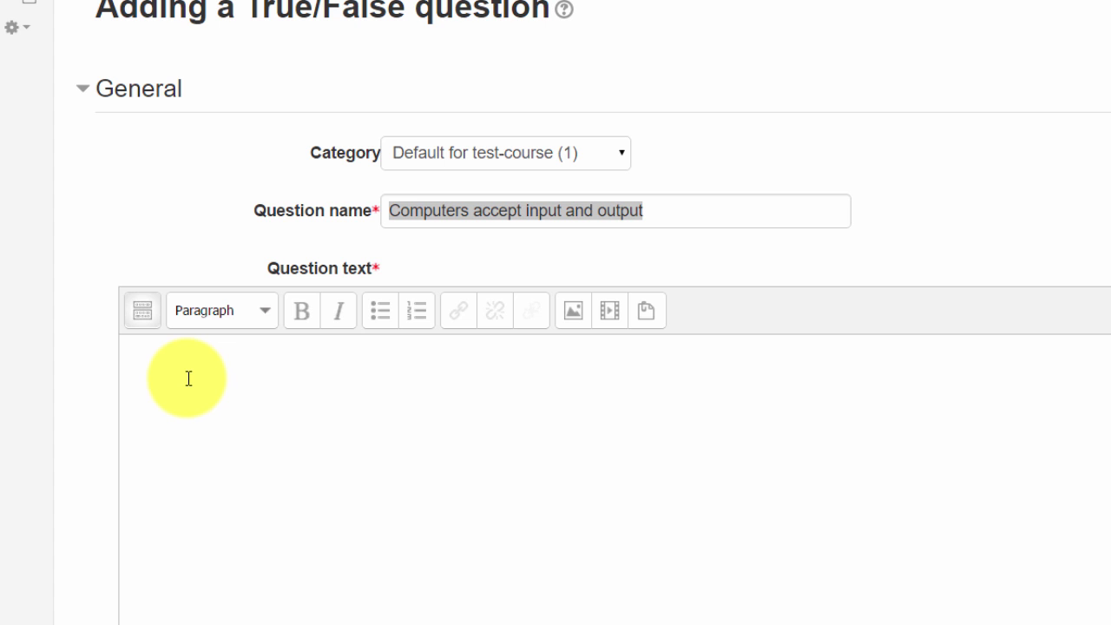
pyautogui.scroll(-3, 183, 387)
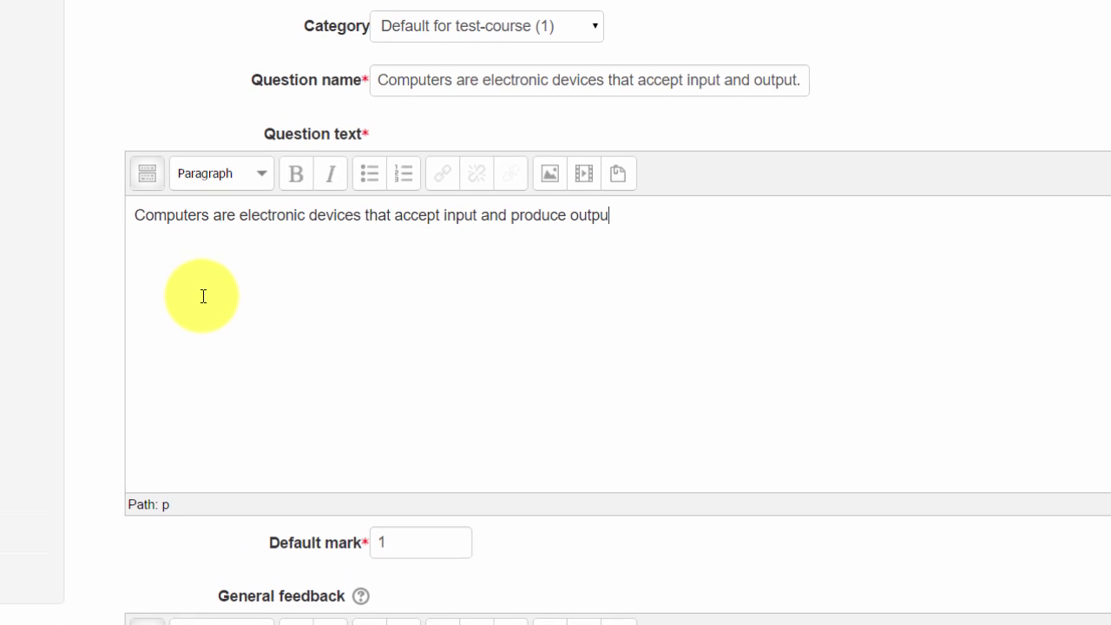
pyautogui.write('t.')
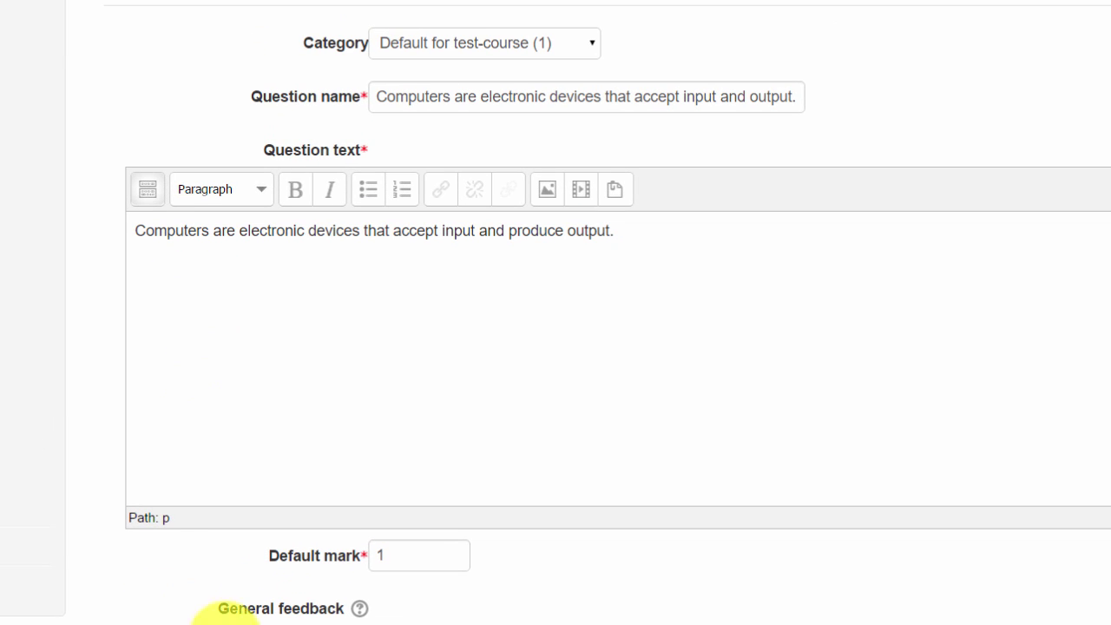
# Examine the True/False question's default mark, general feedback, correct answer and feedback fields for the True and False responses.
pyautogui.scroll(-2, 260, 612)
pyautogui.scroll(-2, 260, 564)
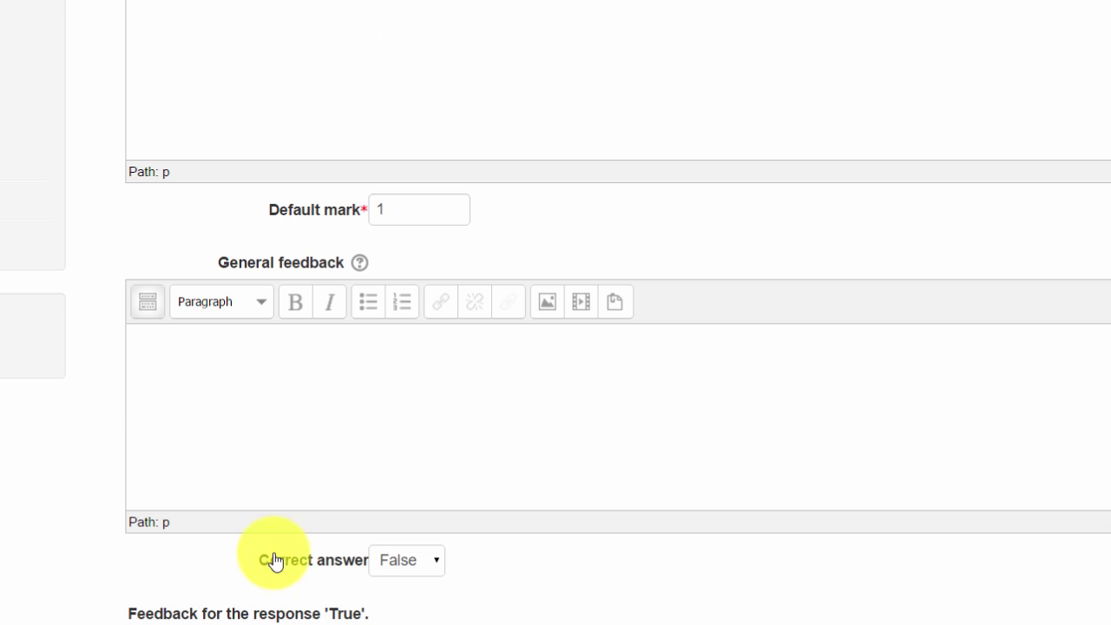
pyautogui.click(408, 383)
pyautogui.scroll(-2, 408, 386)
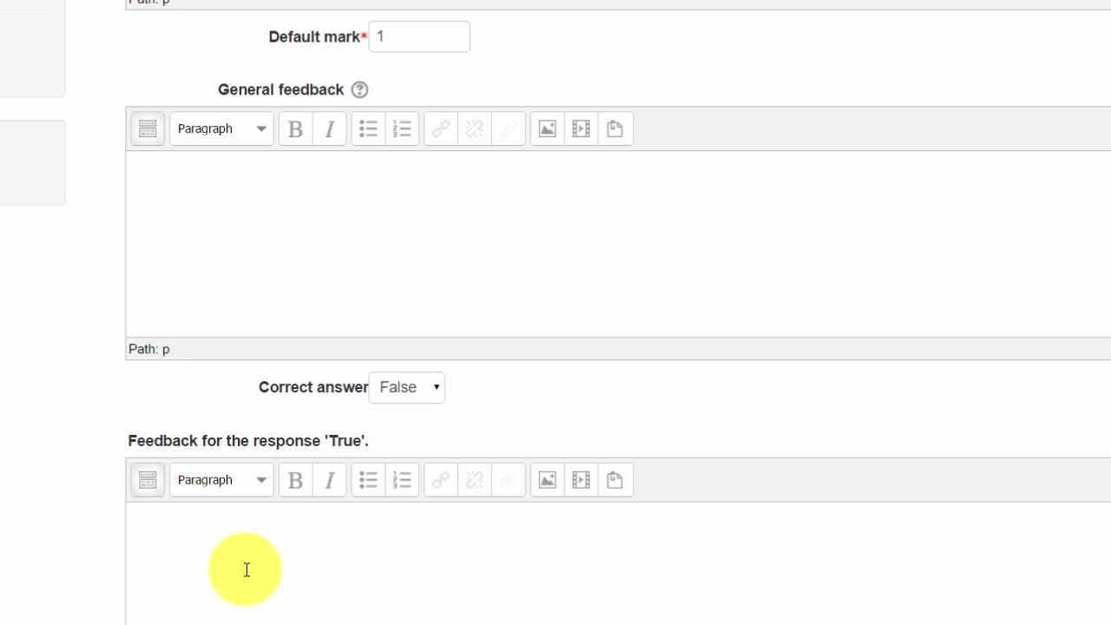
pyautogui.scroll(-4, 249, 571)
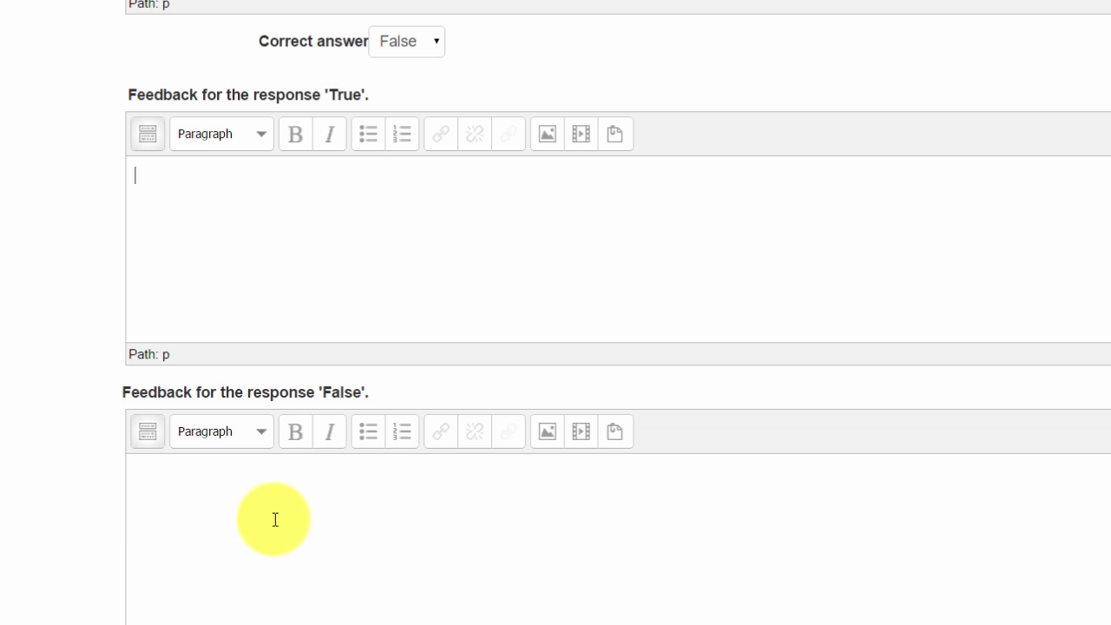
pyautogui.click(274, 519)
pyautogui.scroll(-3, 280, 526)
pyautogui.scroll(3, 464, 546)
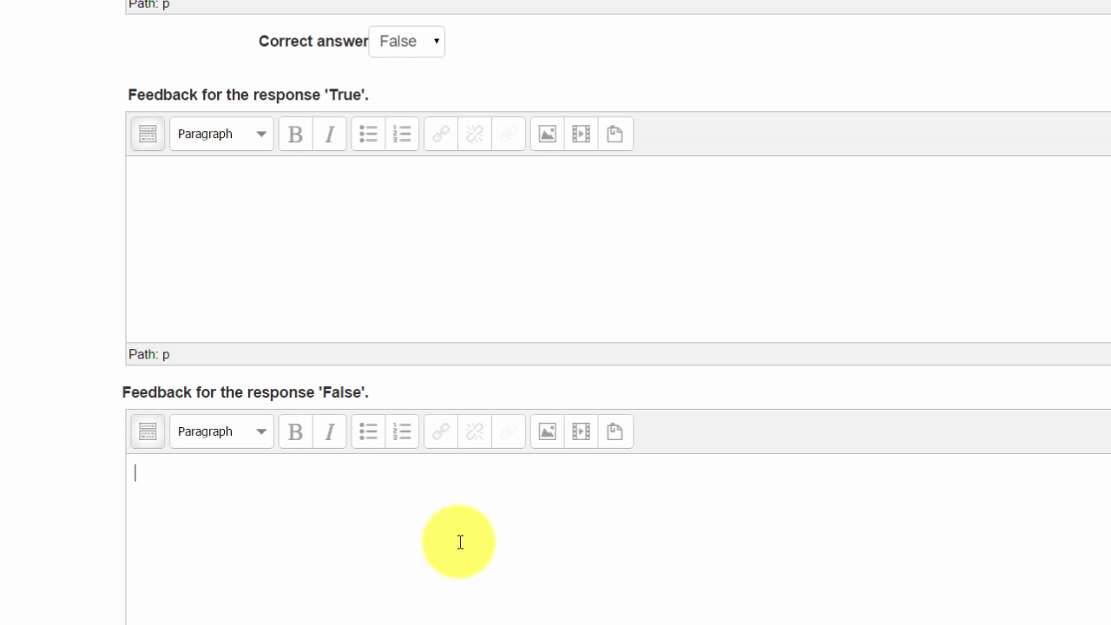
pyautogui.scroll(3, 460, 542)
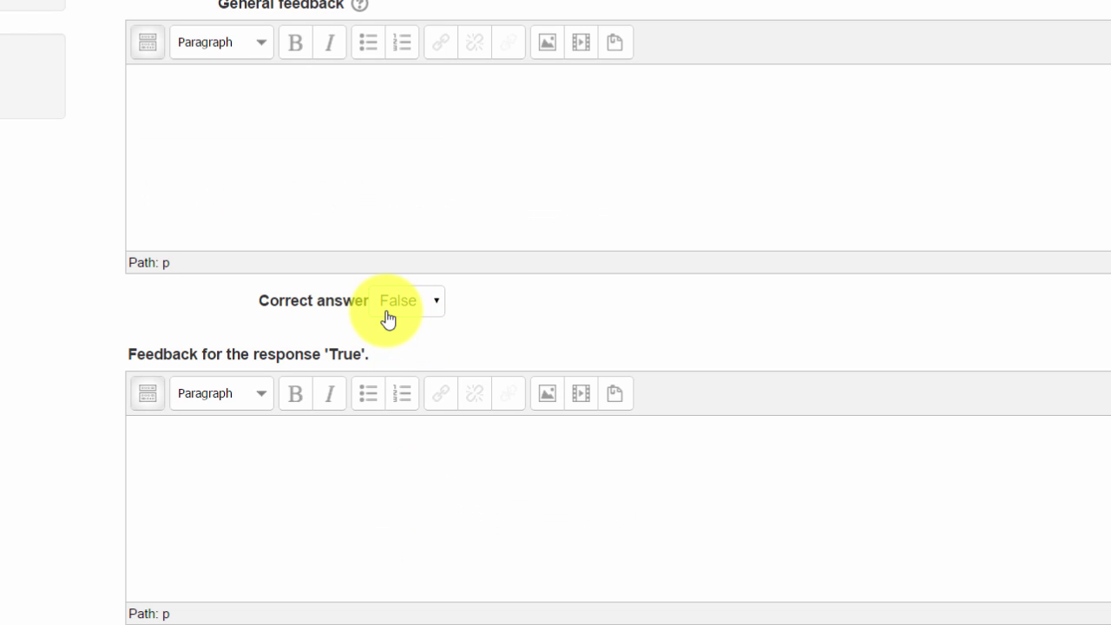
pyautogui.scroll(2, 452, 367)
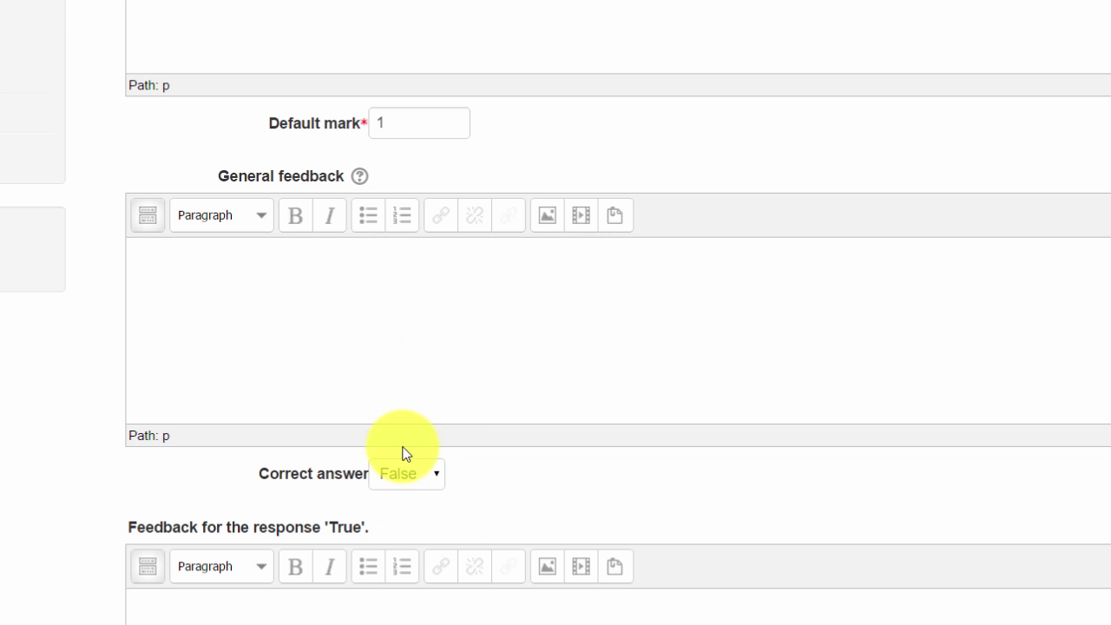
pyautogui.scroll(6, 399, 456)
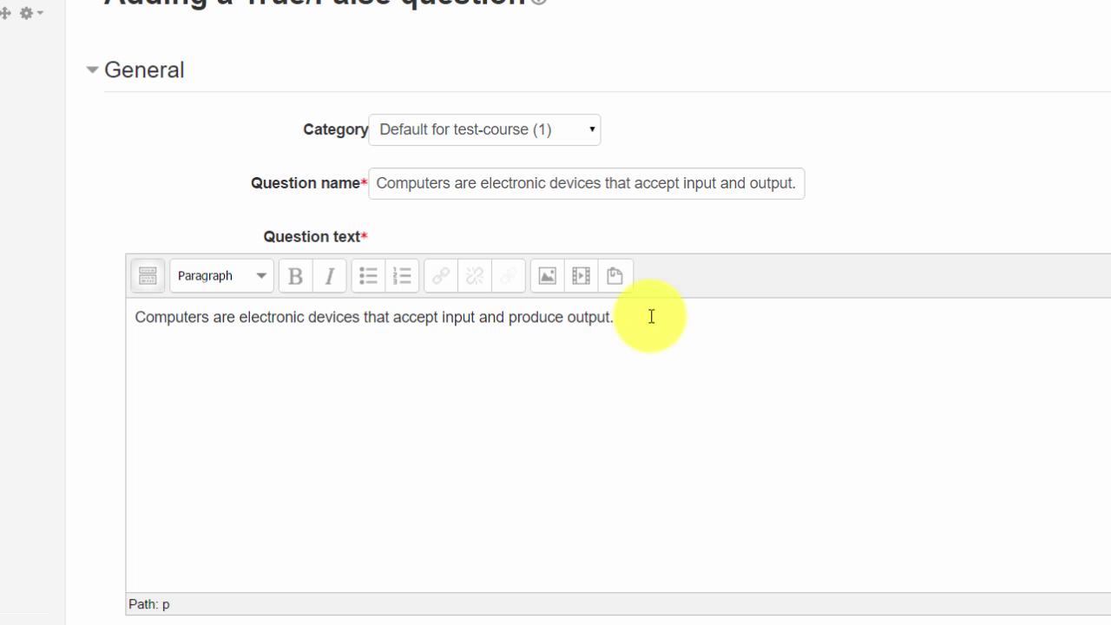
# Set the correct answer to True and save the True/False question to the quiz.
pyautogui.moveTo(651, 317); pyautogui.dragTo(85, 308)
pyautogui.scroll(-2, 426, 476)
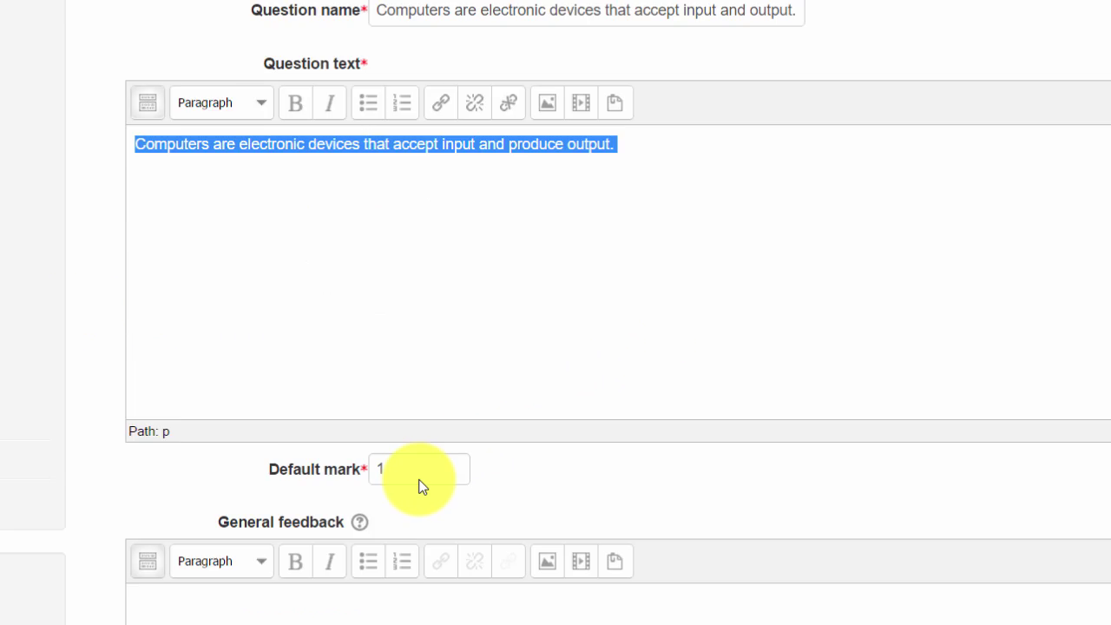
pyautogui.scroll(-1, 423, 486)
pyautogui.scroll(-3, 428, 469)
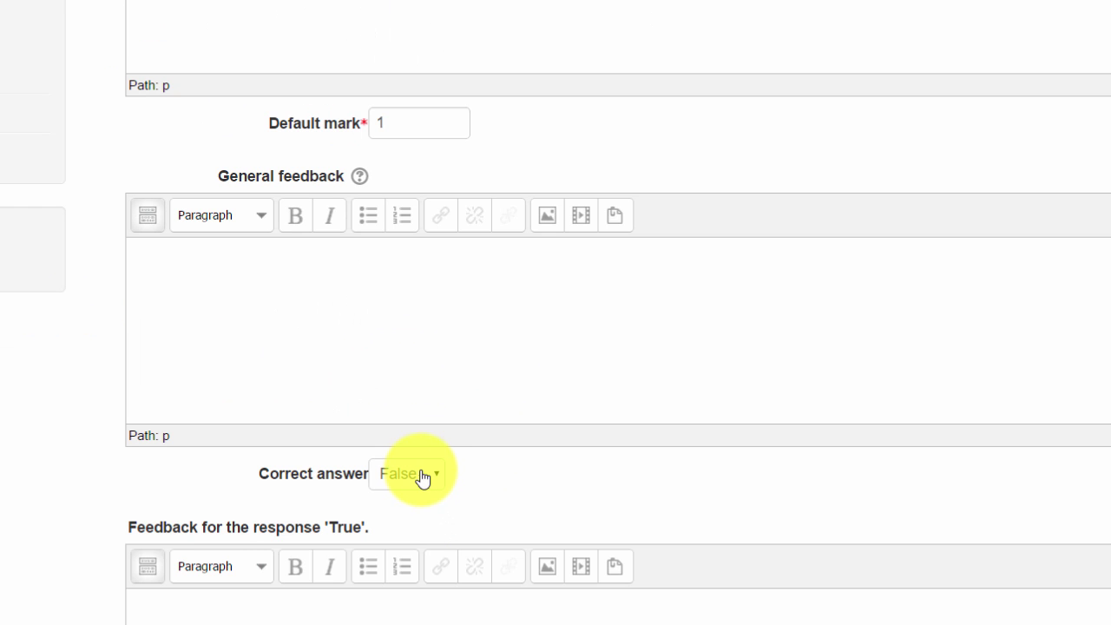
pyautogui.click(423, 478)
pyautogui.click(423, 521)
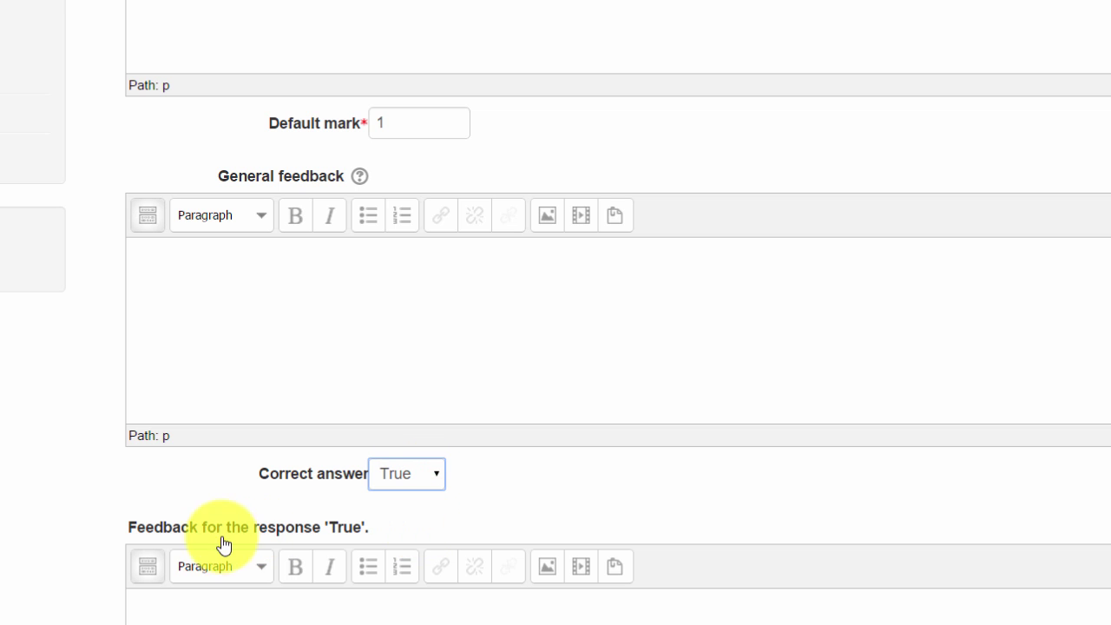
pyautogui.scroll(-9, 217, 556)
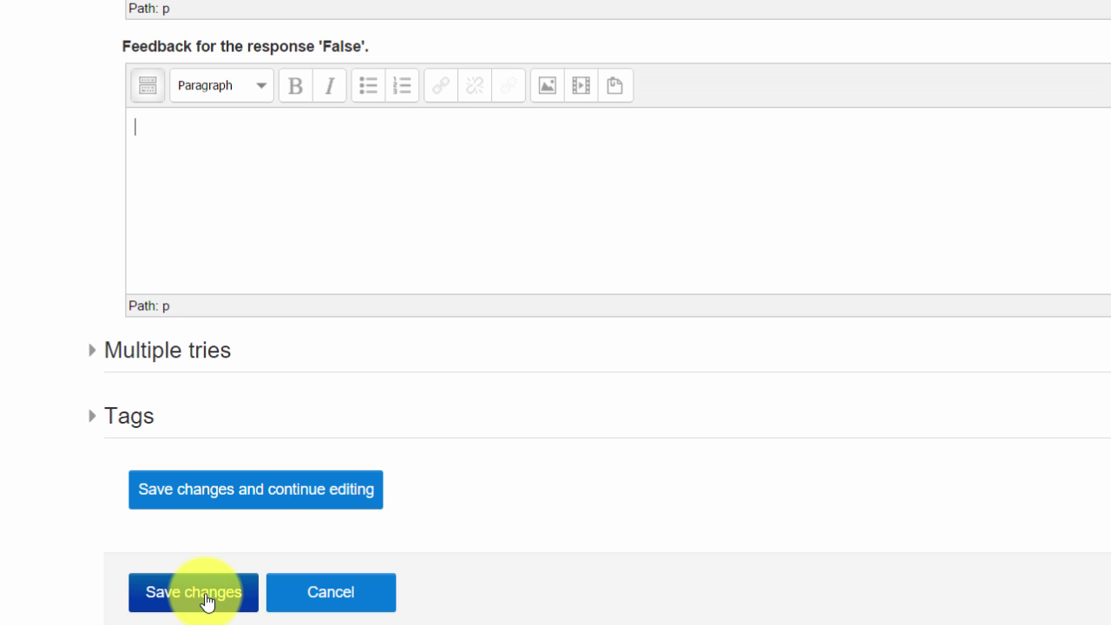
pyautogui.click(205, 600)
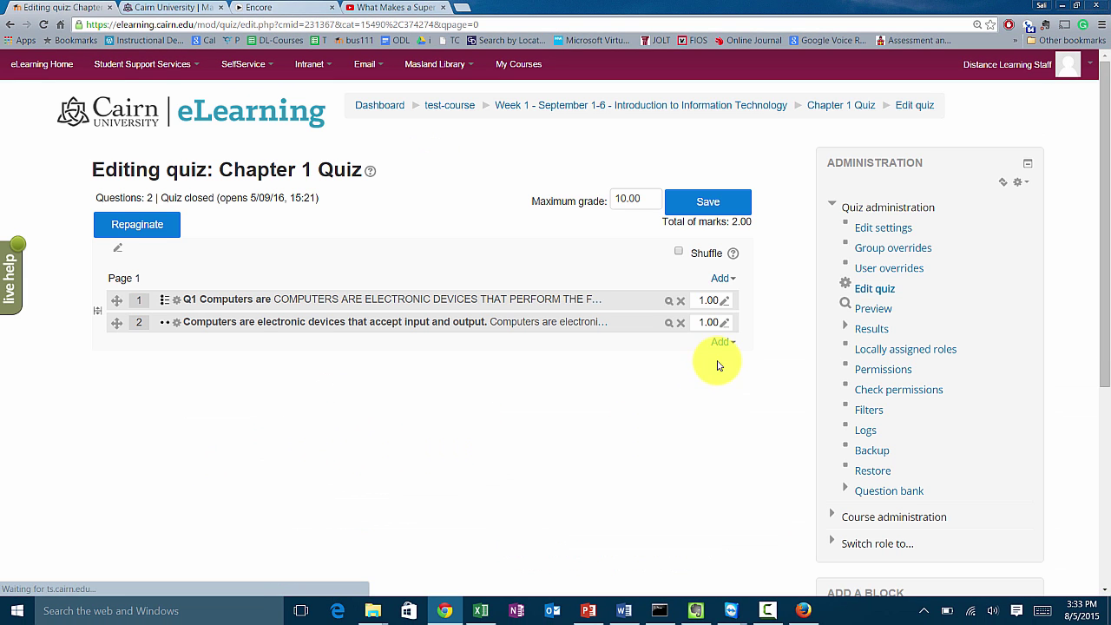
# Add a new Essay question after the True/False question in the quiz.
pyautogui.click(726, 346)
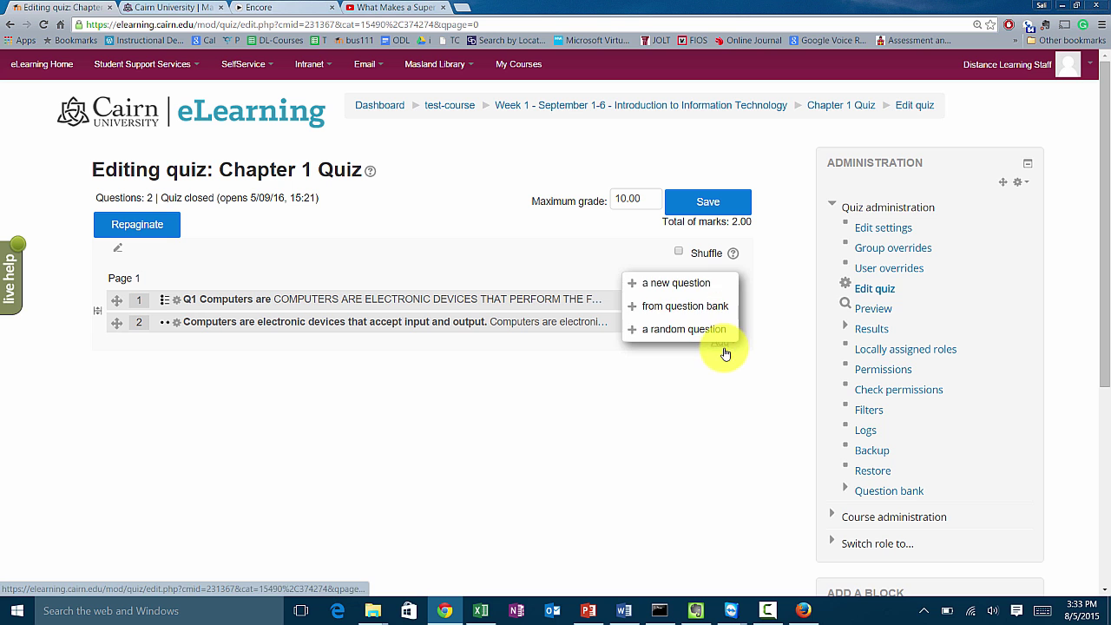
pyautogui.click(682, 284)
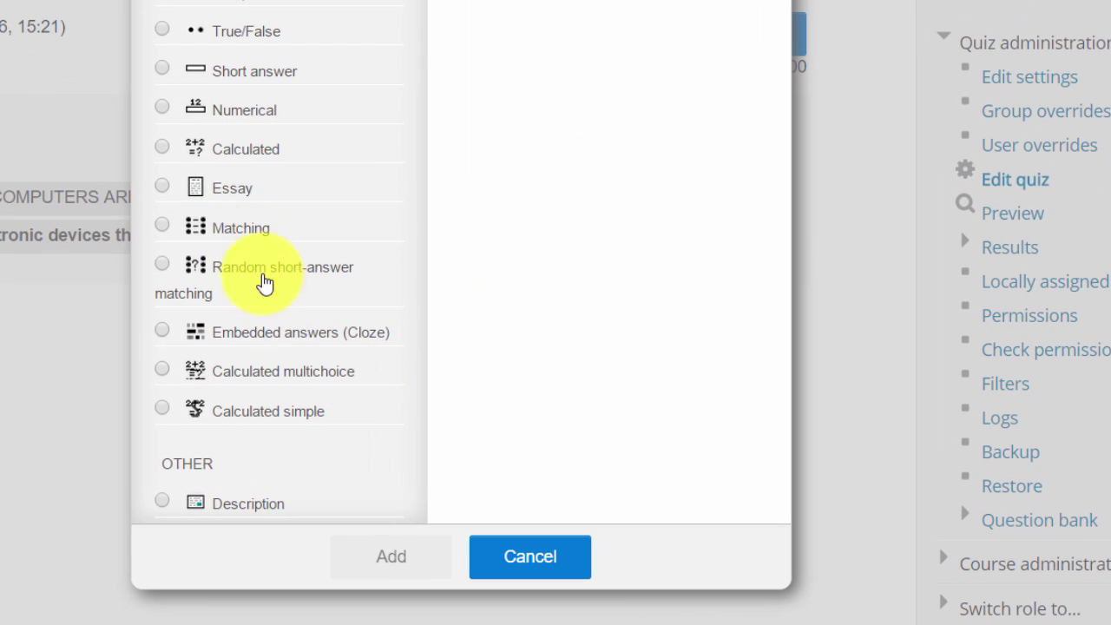
pyautogui.click(233, 189)
pyautogui.click(360, 555)
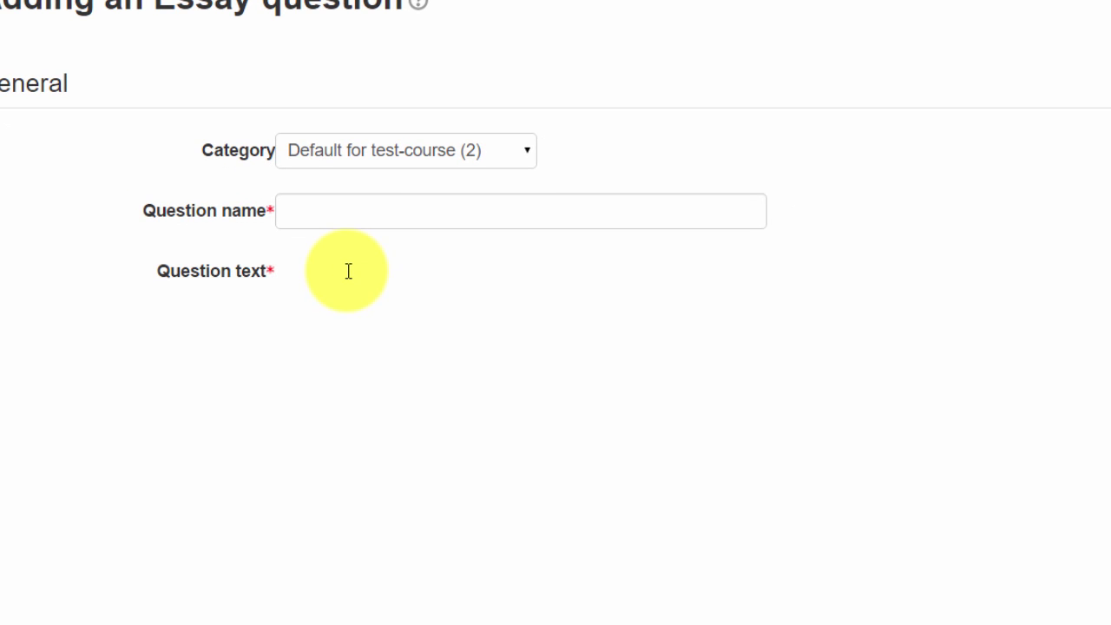
# Enter "Describe processing in a computer." as the essay question's name and text, keep the default response options, and save it.
pyautogui.click(324, 217)
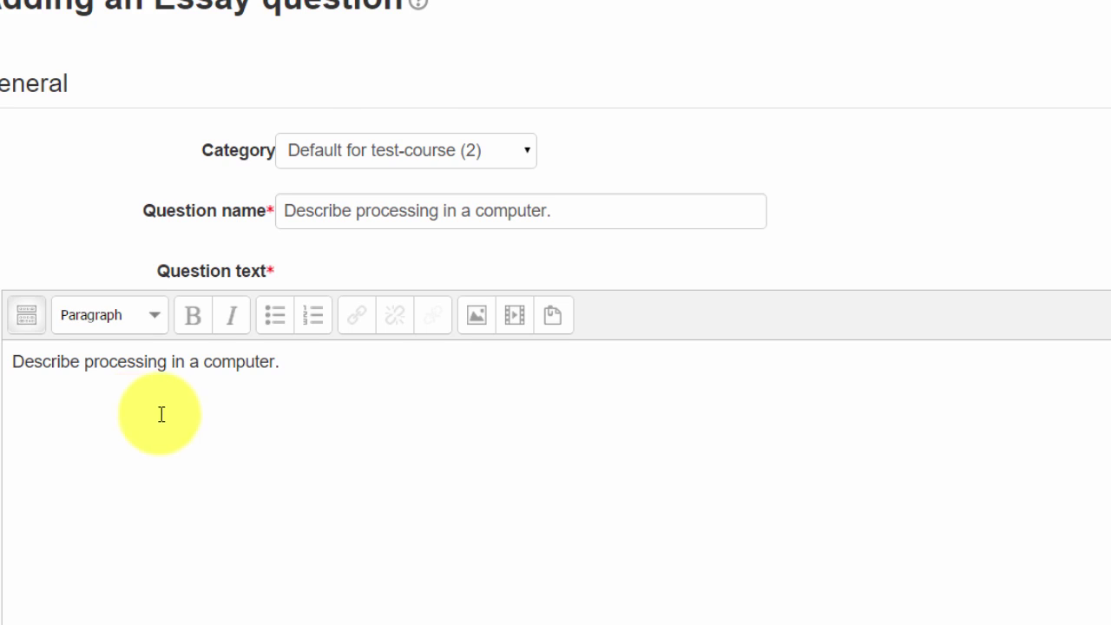
pyautogui.scroll(-5, 162, 415)
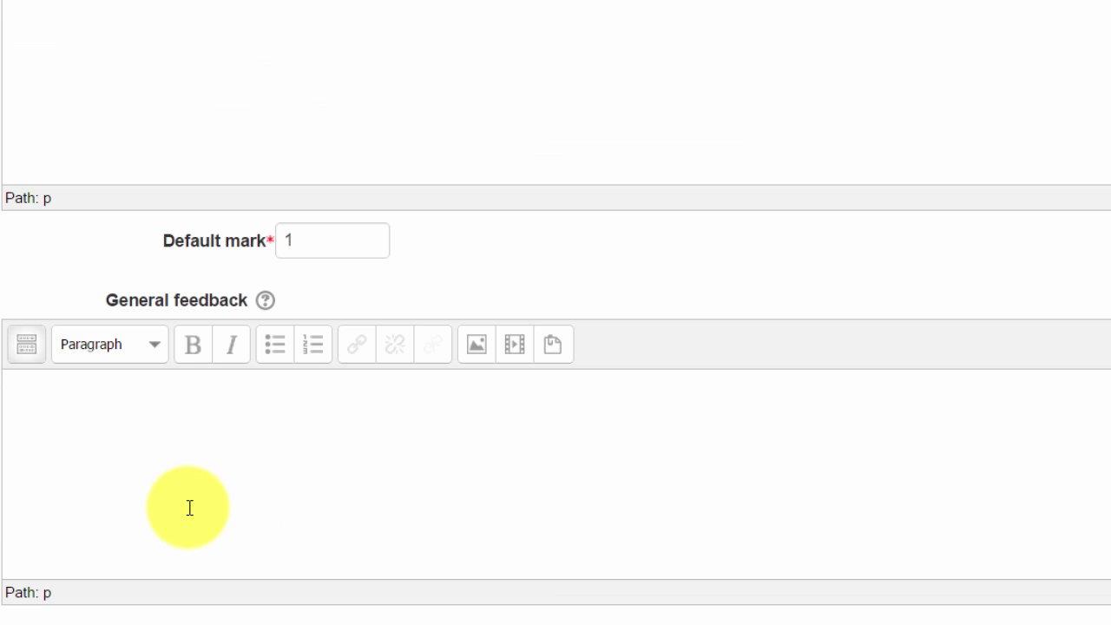
pyautogui.click(343, 250)
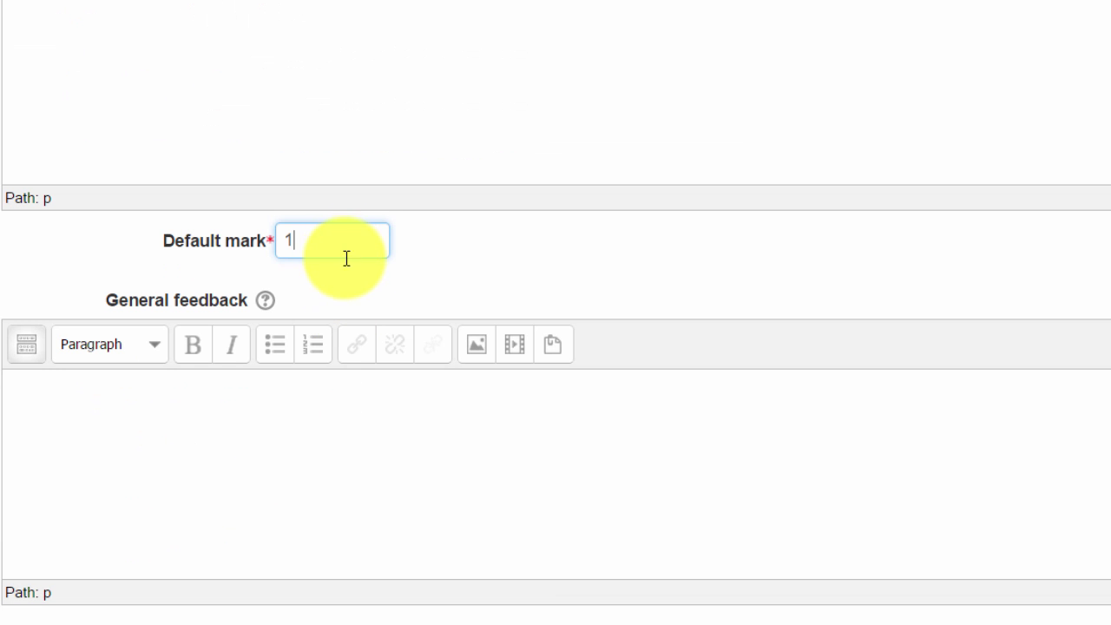
pyautogui.scroll(-5, 342, 252)
pyautogui.scroll(-1, 365, 244)
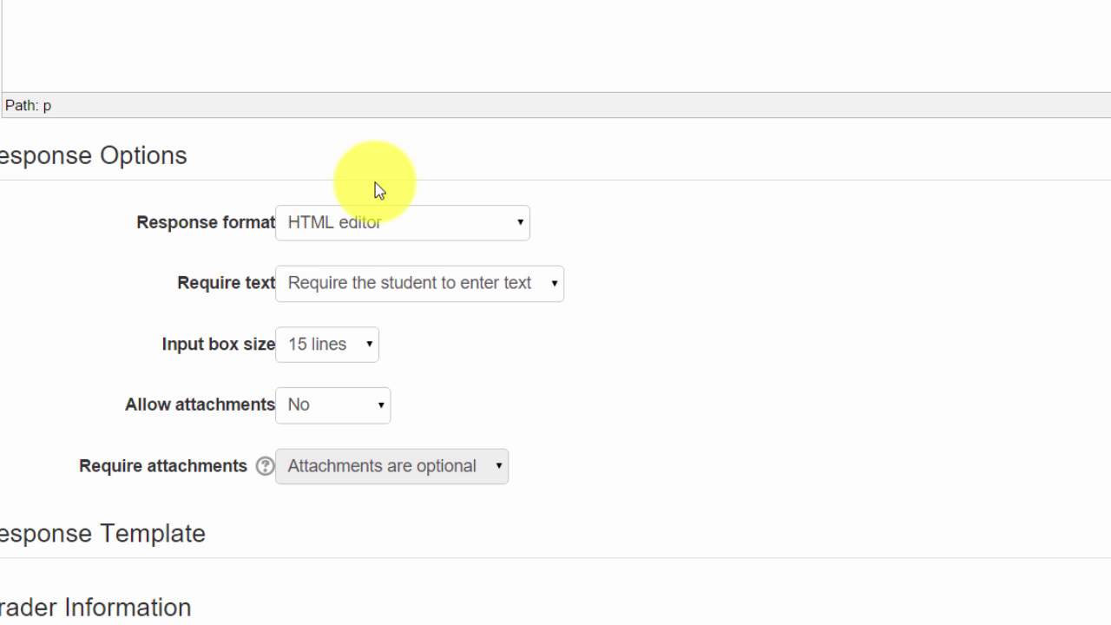
pyautogui.scroll(2, 310, 5)
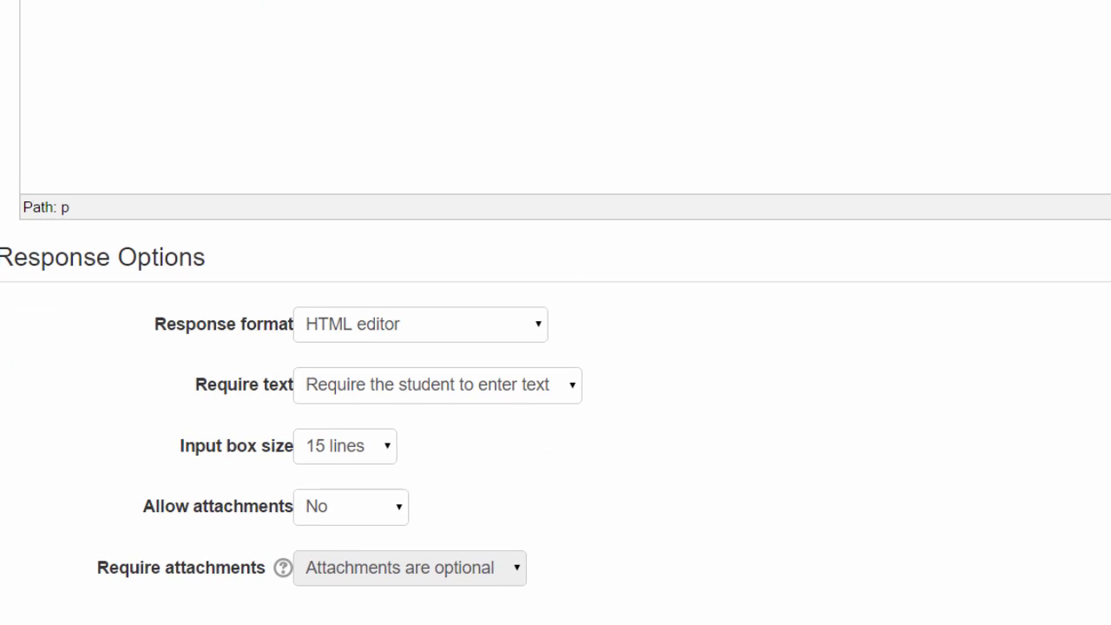
pyautogui.scroll(-2, 457, 409)
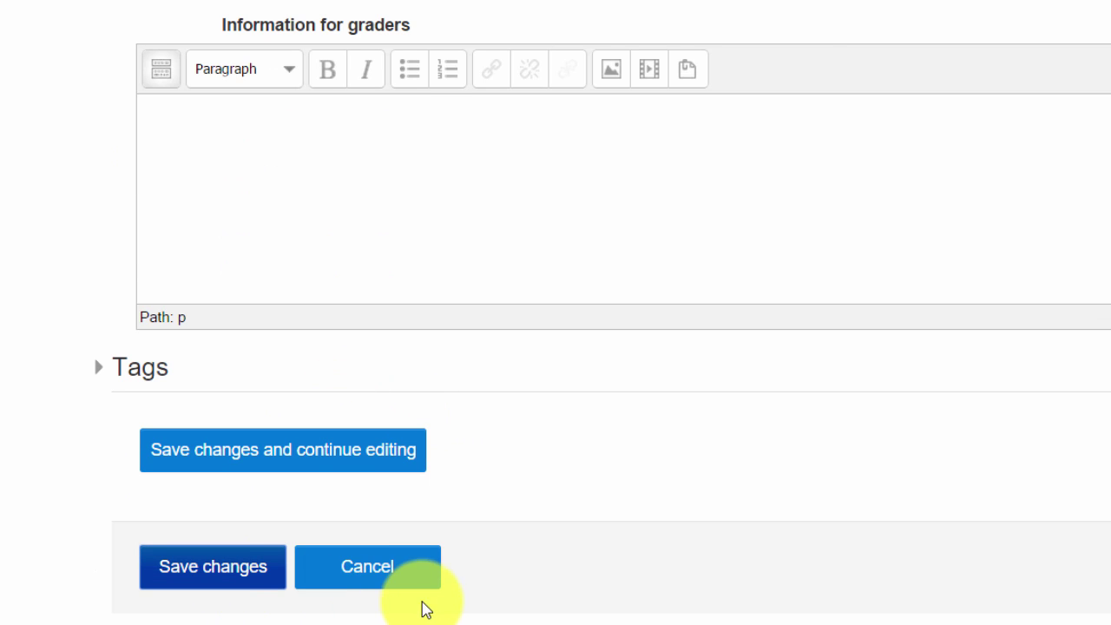
pyautogui.click(382, 591)
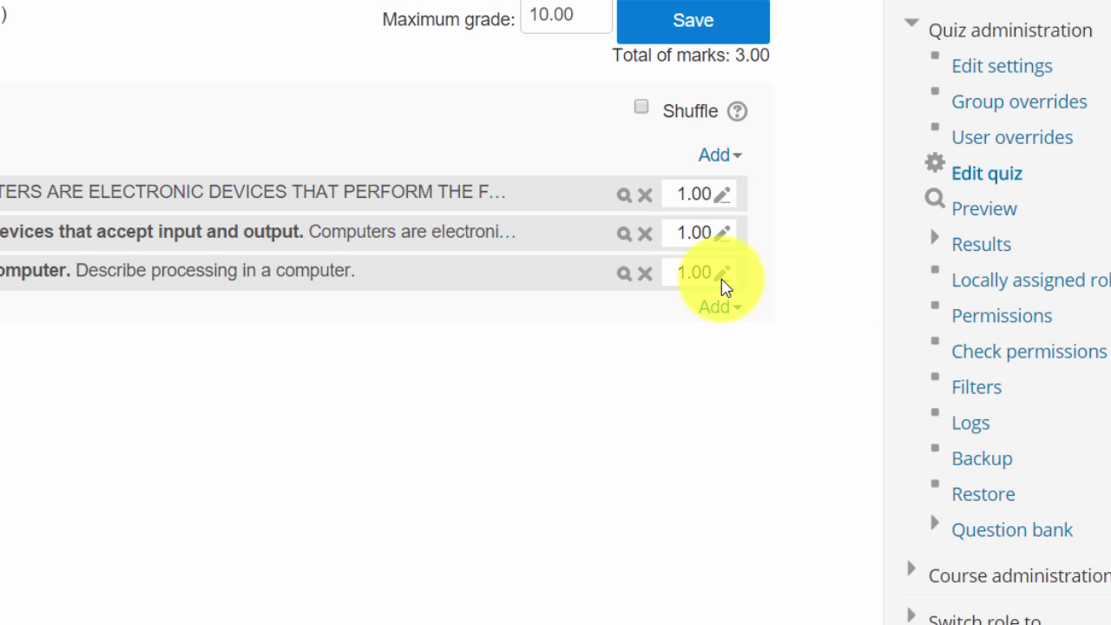
# Set the essay question's mark to 8 and enter 100.00 as the quiz's maximum grade.
pyautogui.click(723, 278)
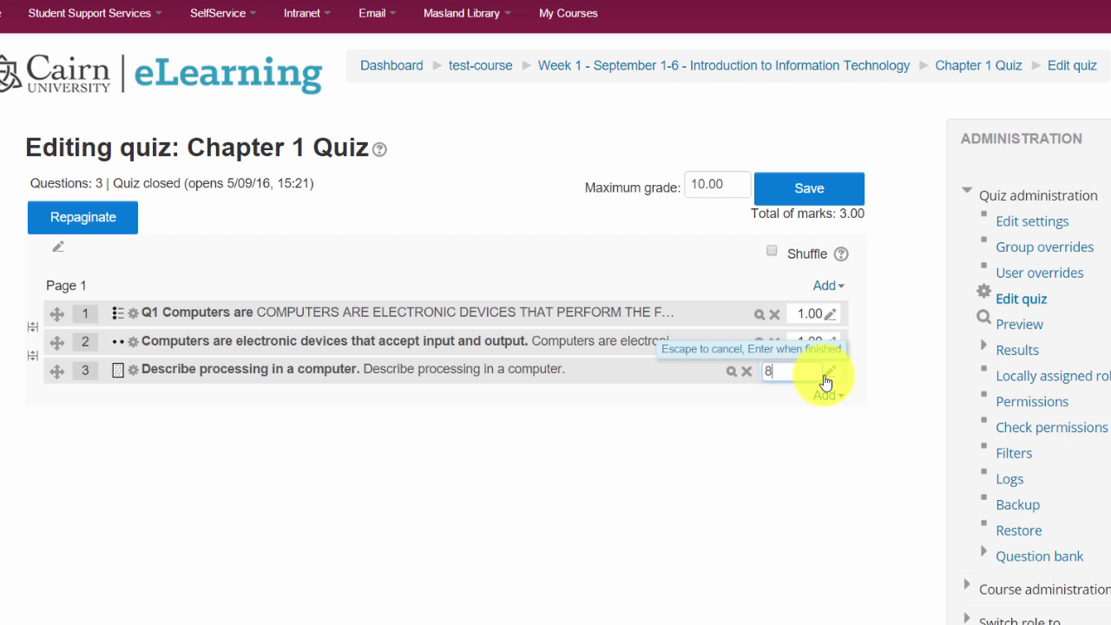
pyautogui.press('Return')
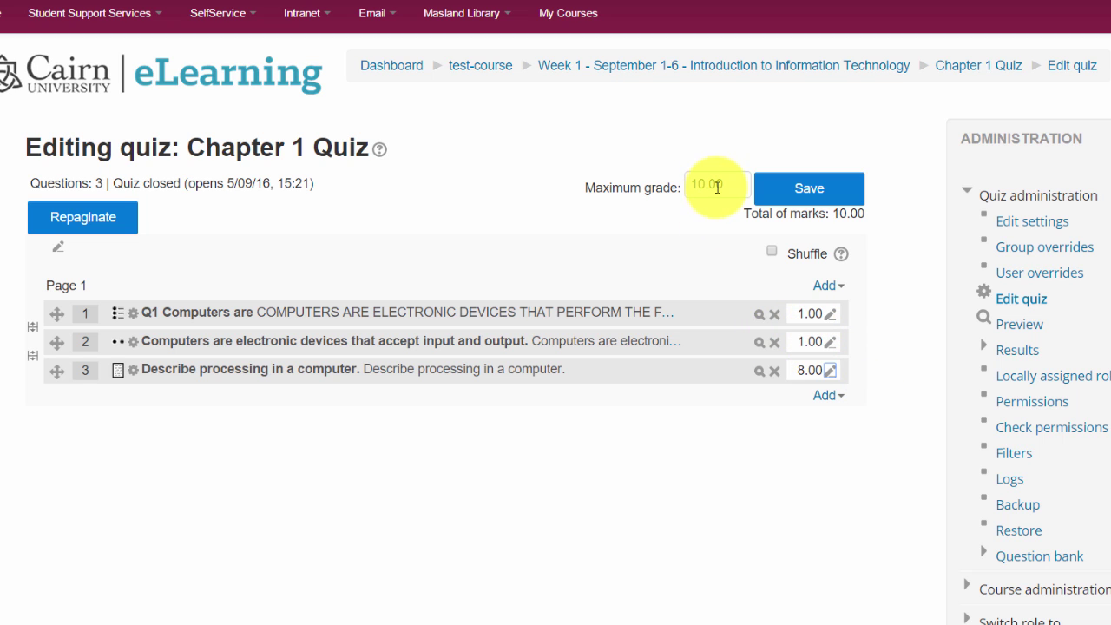
pyautogui.moveTo(717, 184); pyautogui.dragTo(727, 189)
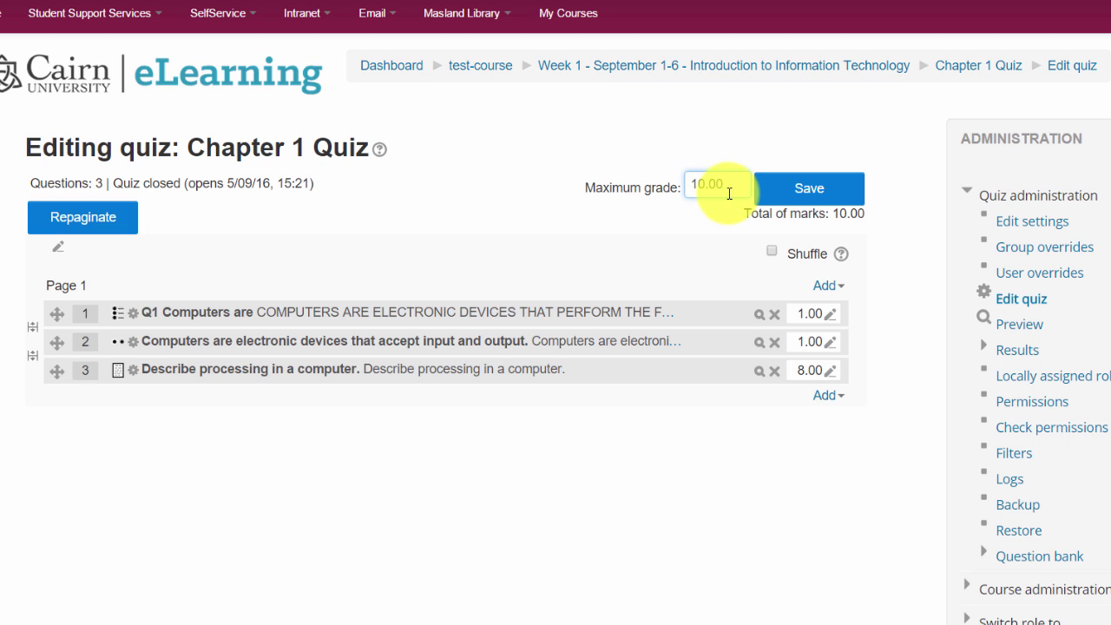
pyautogui.doubleClick(727, 189)
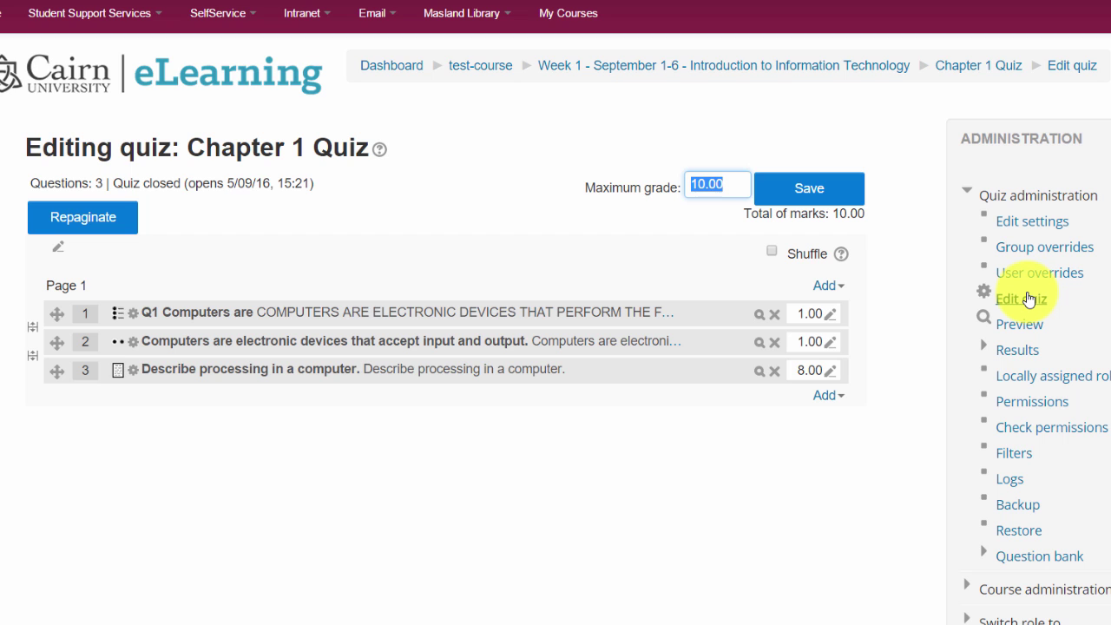
pyautogui.click(706, 184)
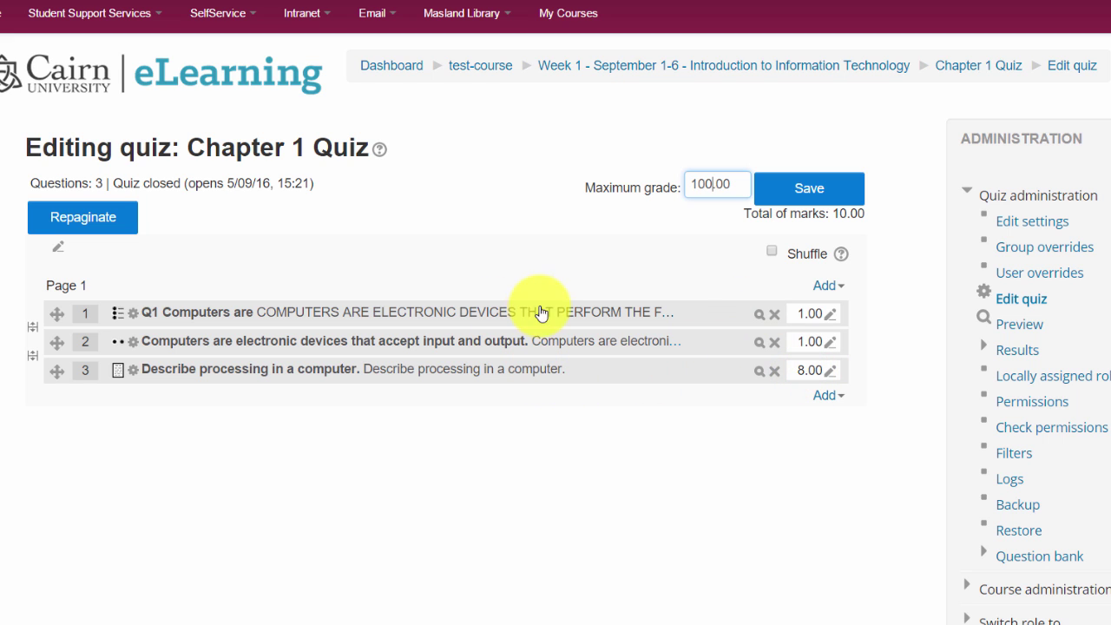
# Set the quiz's maximum grade to 10 and save it.
pyautogui.click(809, 198)
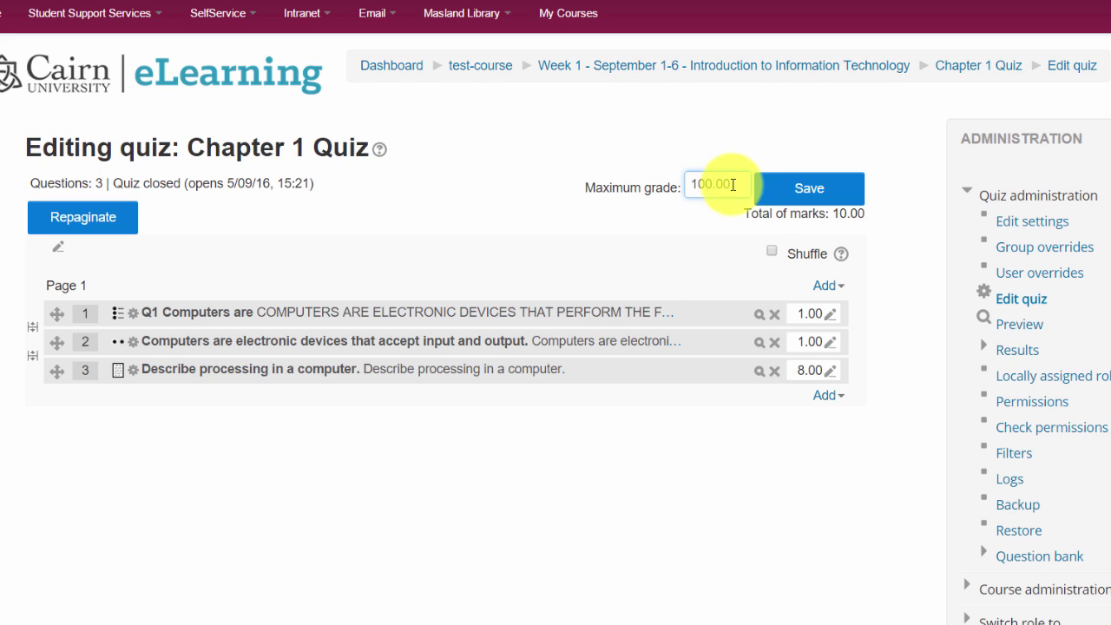
pyautogui.moveTo(734, 184); pyautogui.dragTo(665, 162)
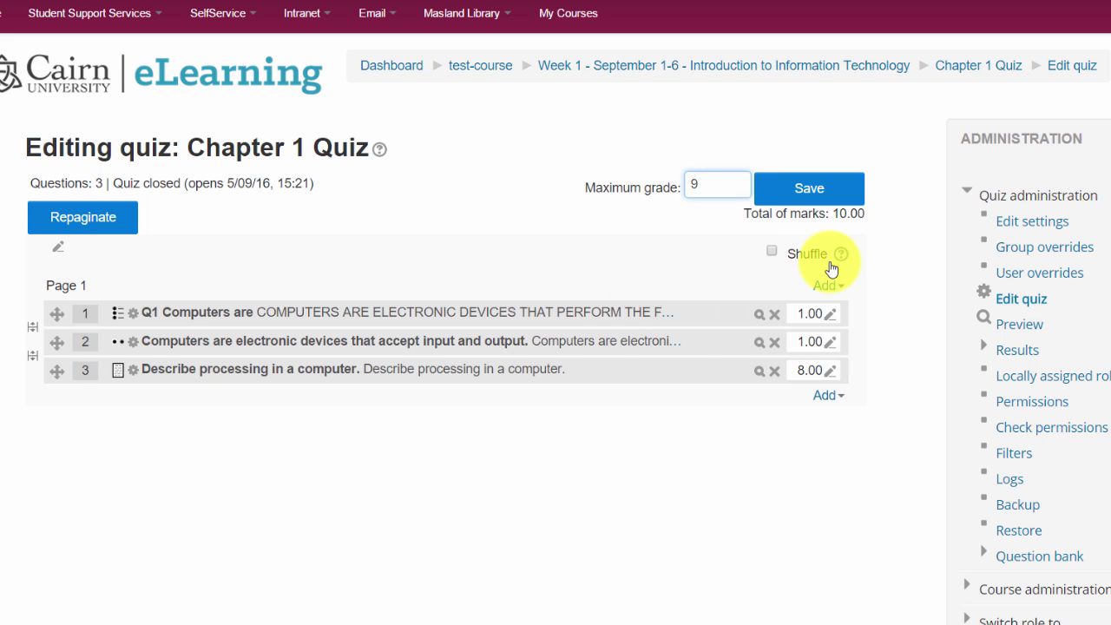
pyautogui.click(722, 270)
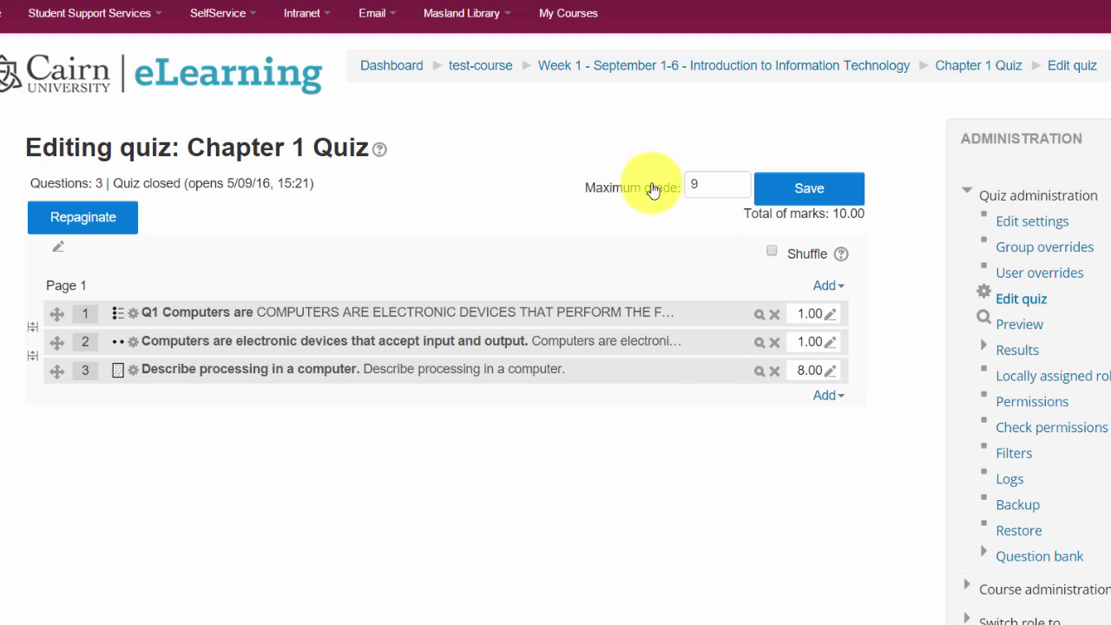
pyautogui.moveTo(699, 185); pyautogui.dragTo(665, 202)
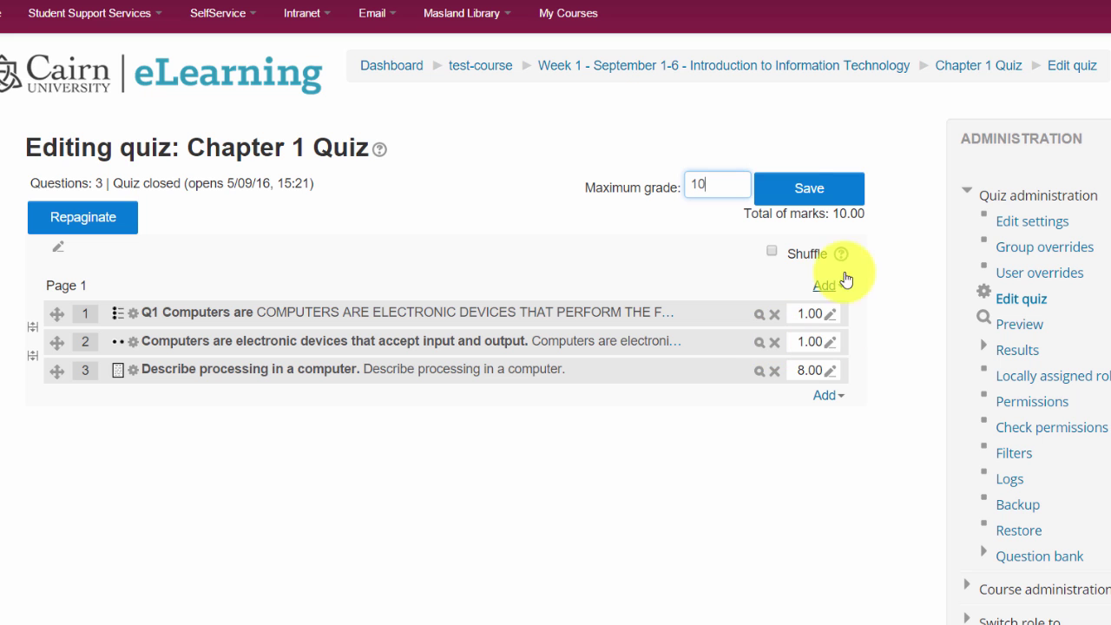
pyautogui.click(800, 193)
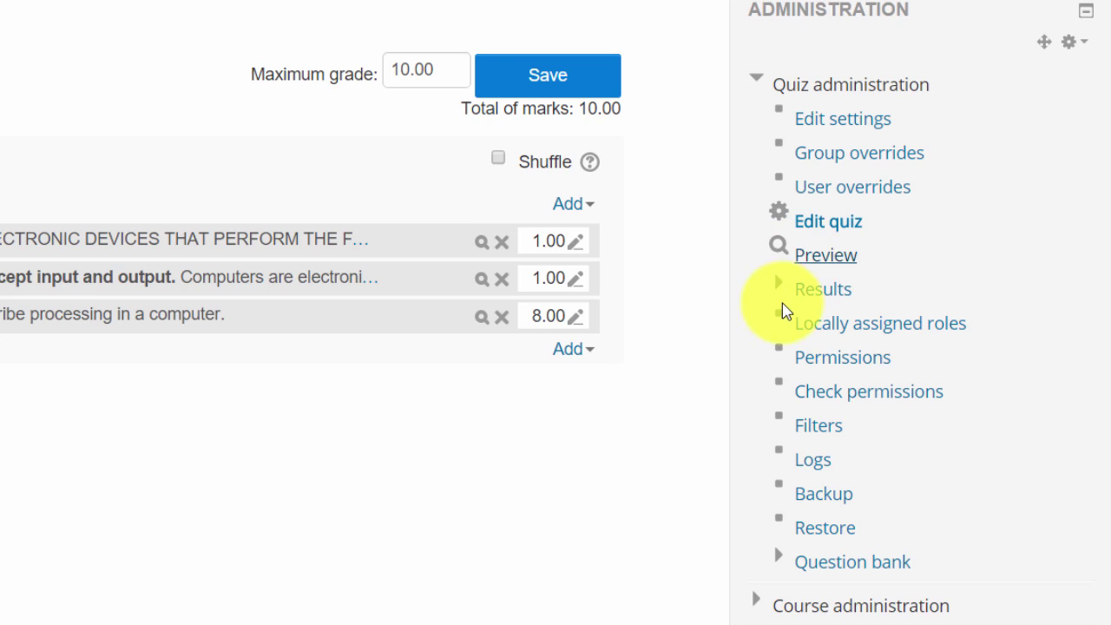
# Preview the quiz and examine its three questions, the remaining time and the end of the page.
pyautogui.click(764, 273)
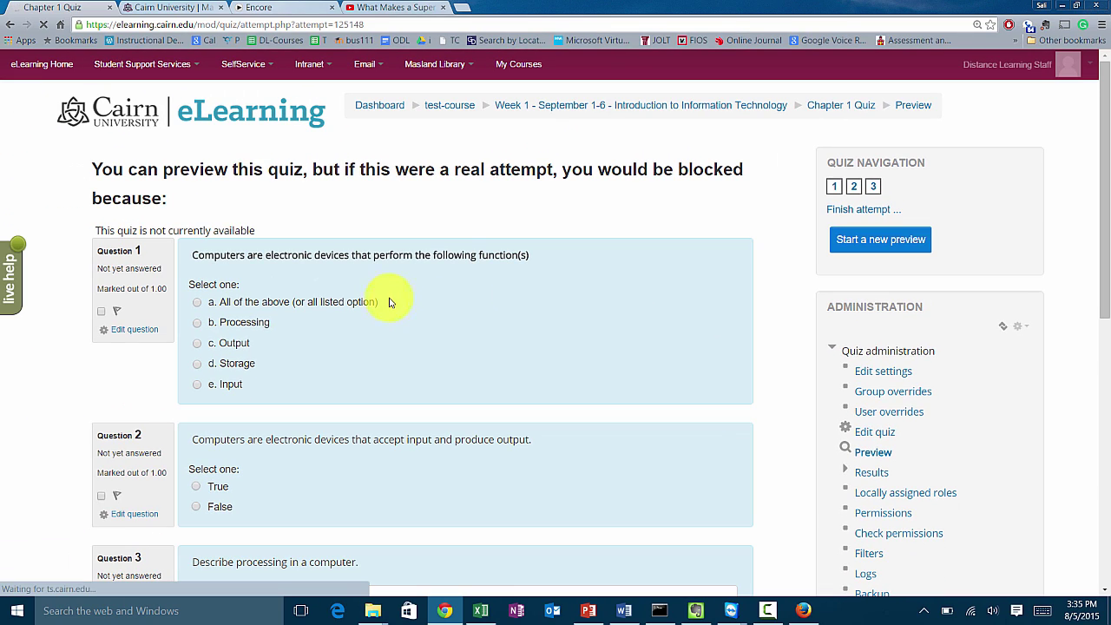
pyautogui.scroll(-5, 282, 370)
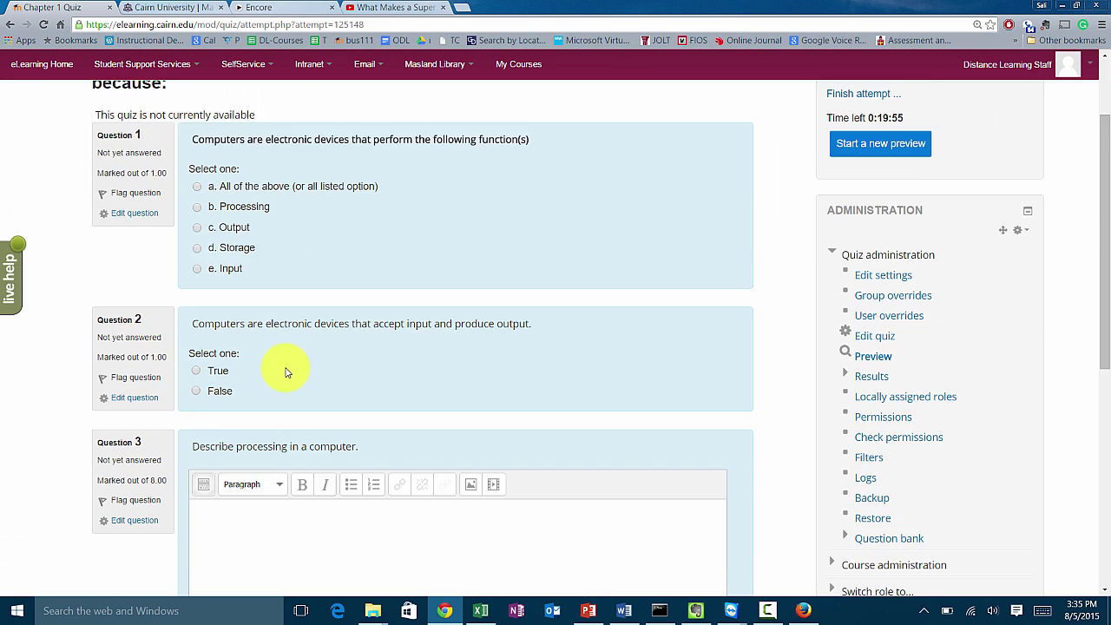
pyautogui.scroll(5, 330, 325)
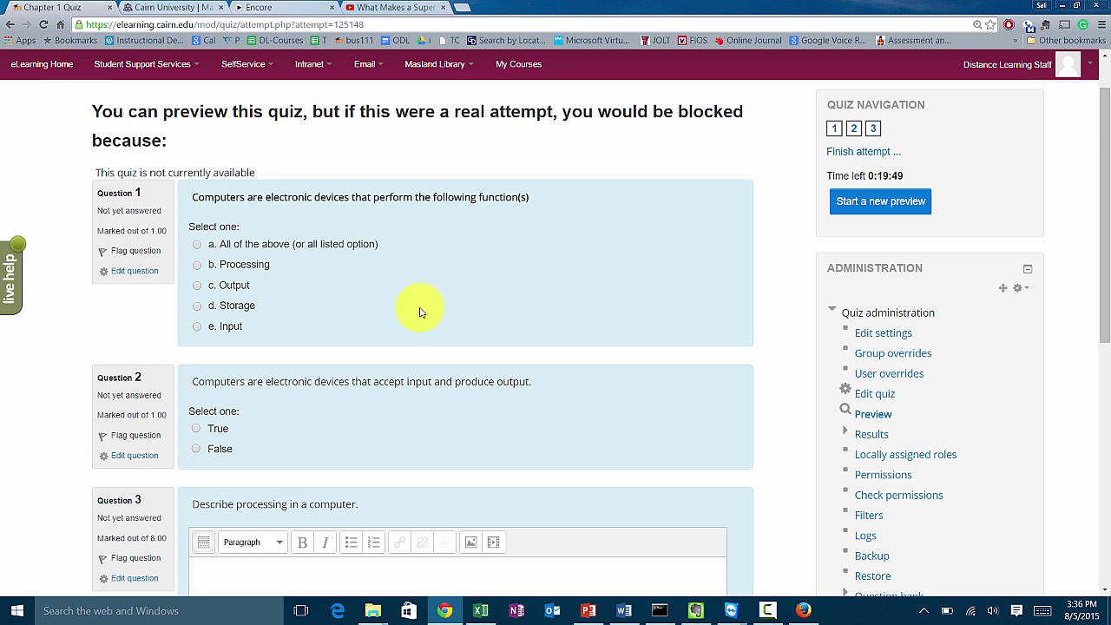
pyautogui.scroll(-2, 417, 312)
pyautogui.scroll(2, 432, 315)
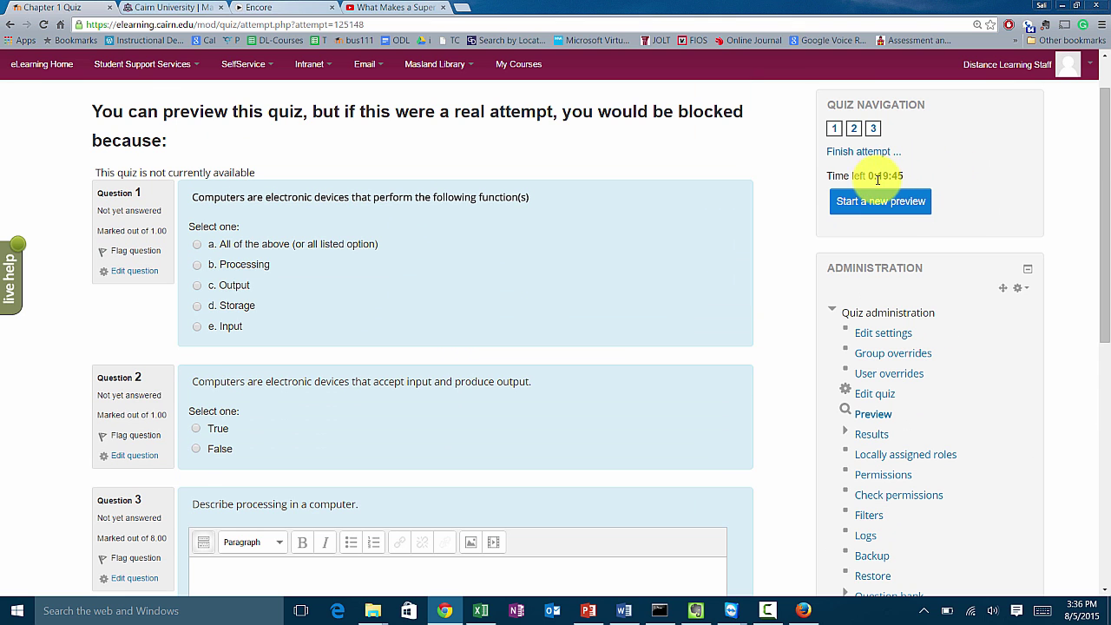
pyautogui.scroll(-5, 513, 347)
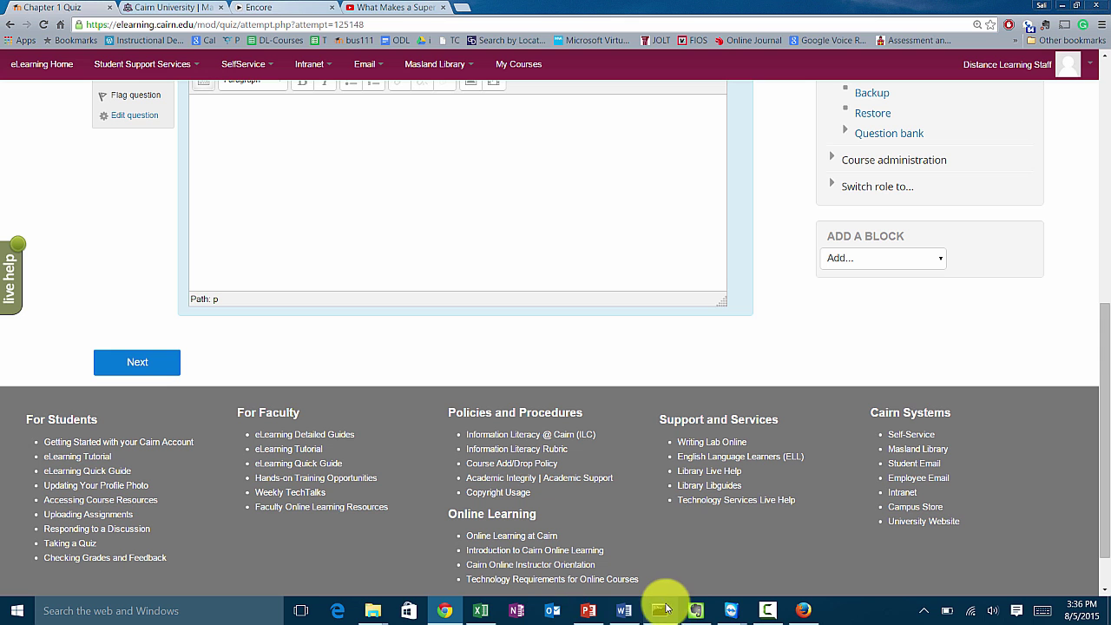
pyautogui.moveTo(695, 618)
pyautogui.click(734, 446)
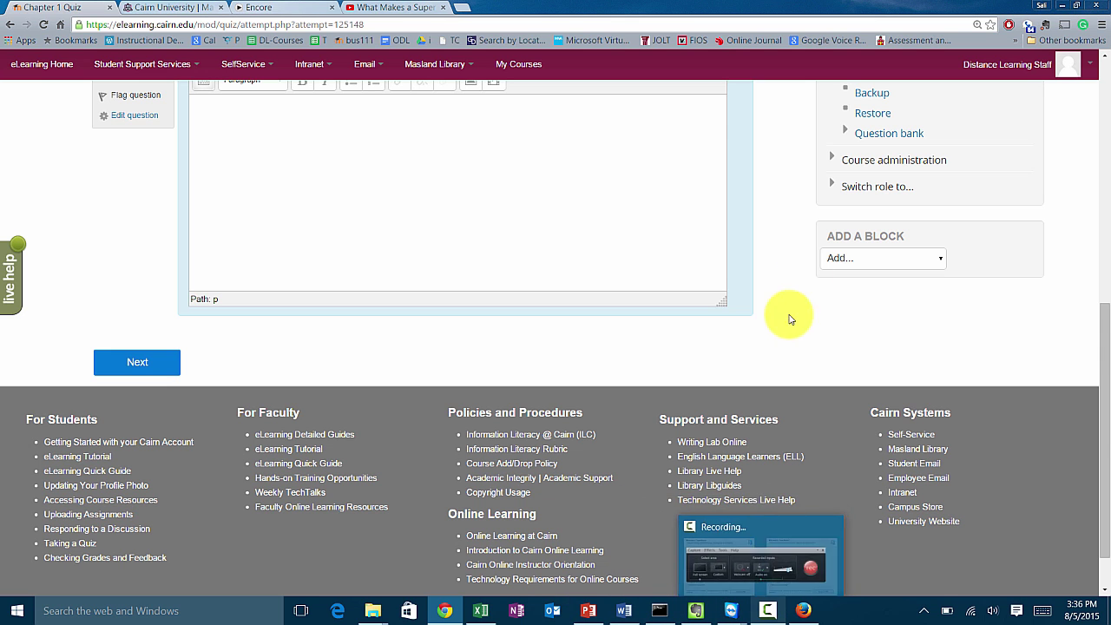
# Disable the open and close dates in the quiz's timing settings, then save and return to the course.
pyautogui.scroll(10, 789, 315)
pyautogui.click(875, 334)
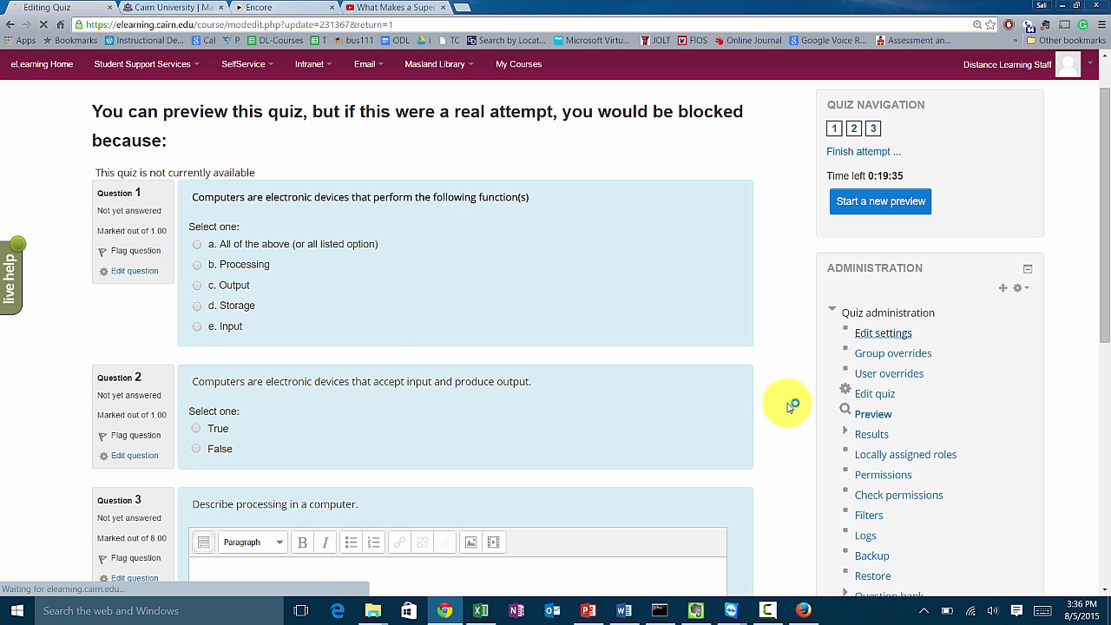
pyautogui.scroll(-1, 873, 417)
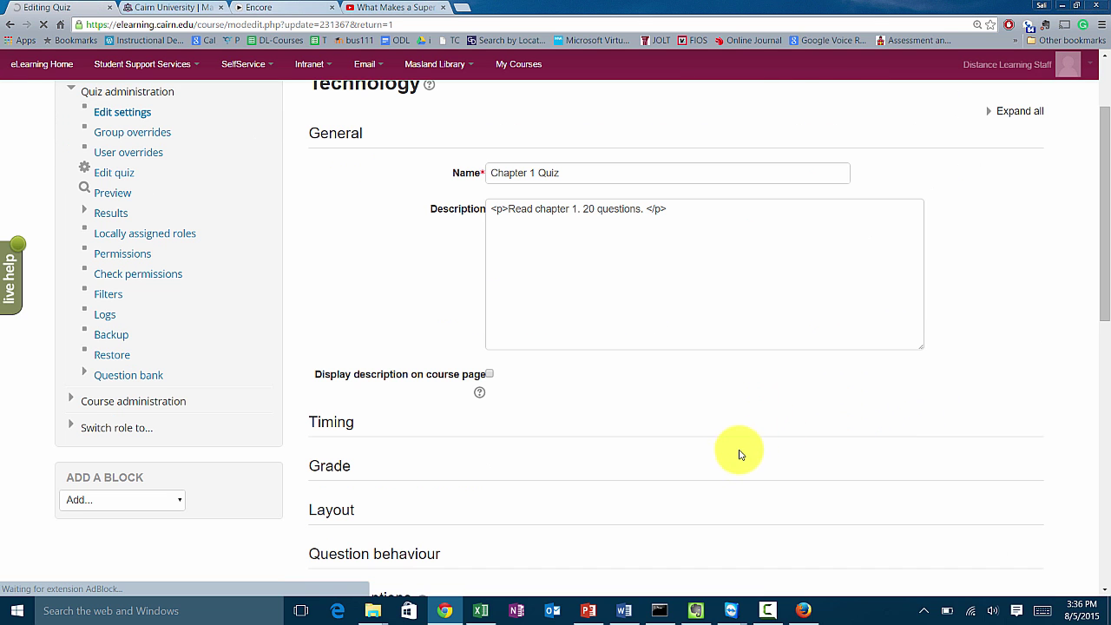
pyautogui.scroll(-1, 731, 458)
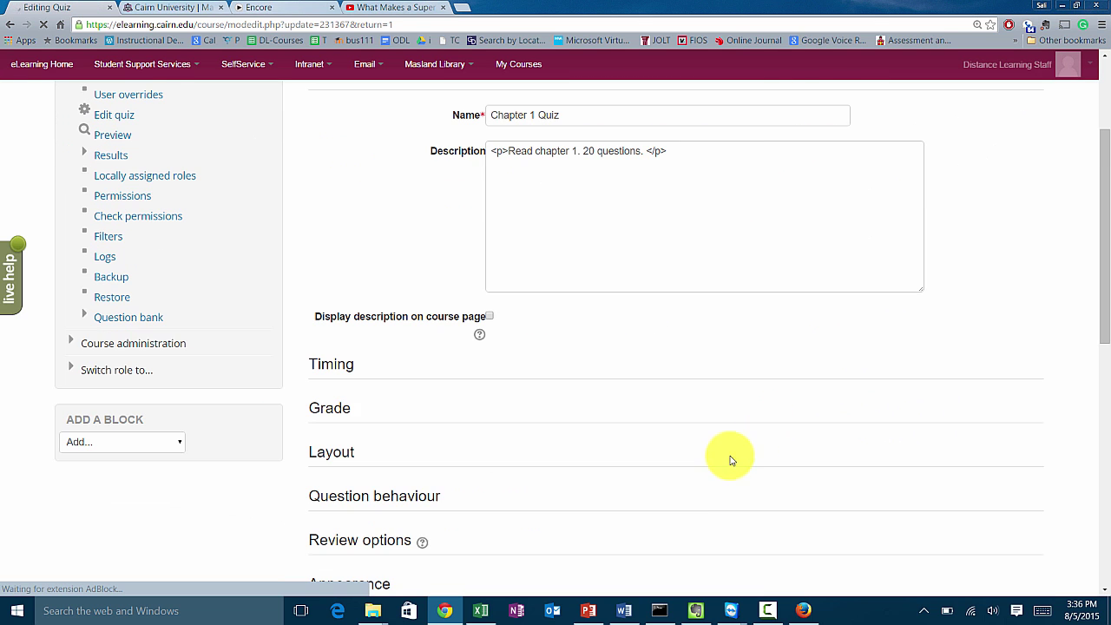
pyautogui.click(302, 398)
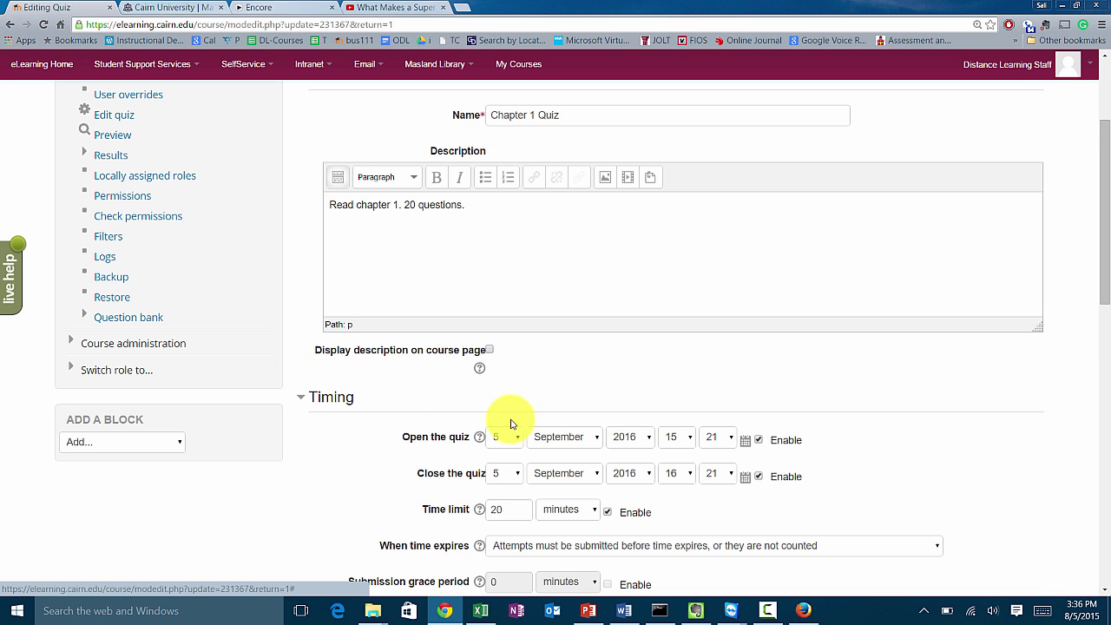
pyautogui.click(759, 441)
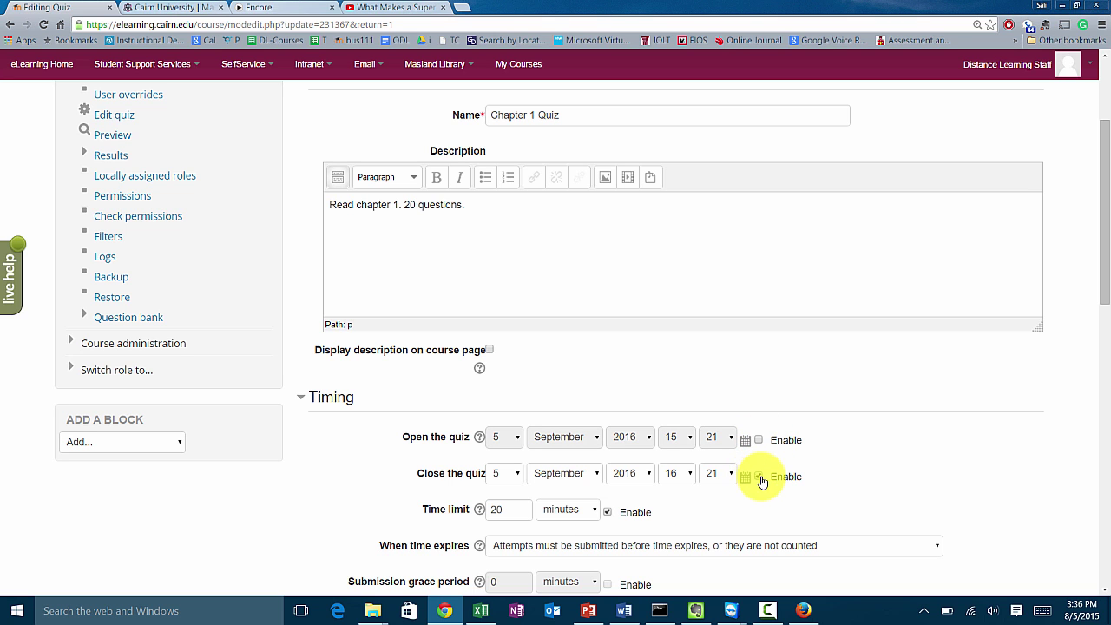
pyautogui.click(759, 477)
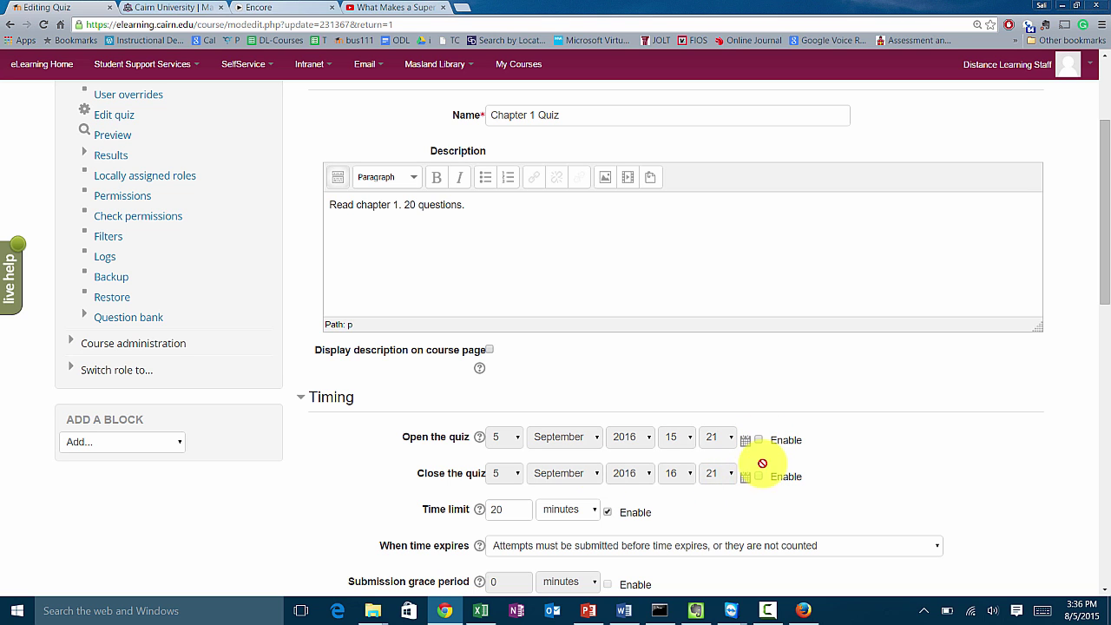
pyautogui.scroll(-15, 902, 492)
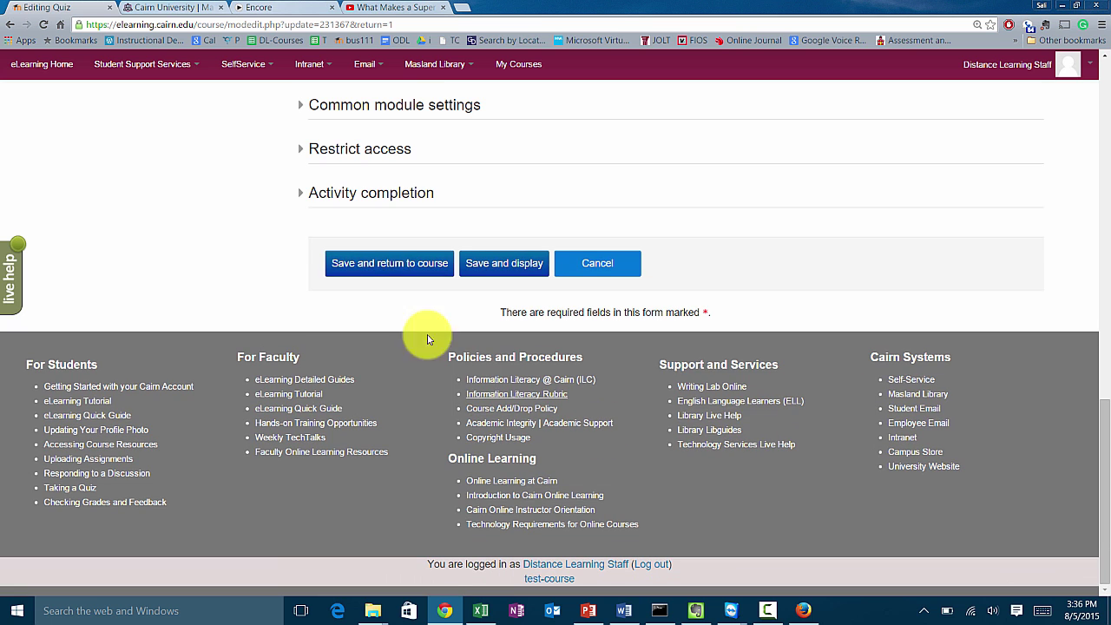
pyautogui.click(392, 269)
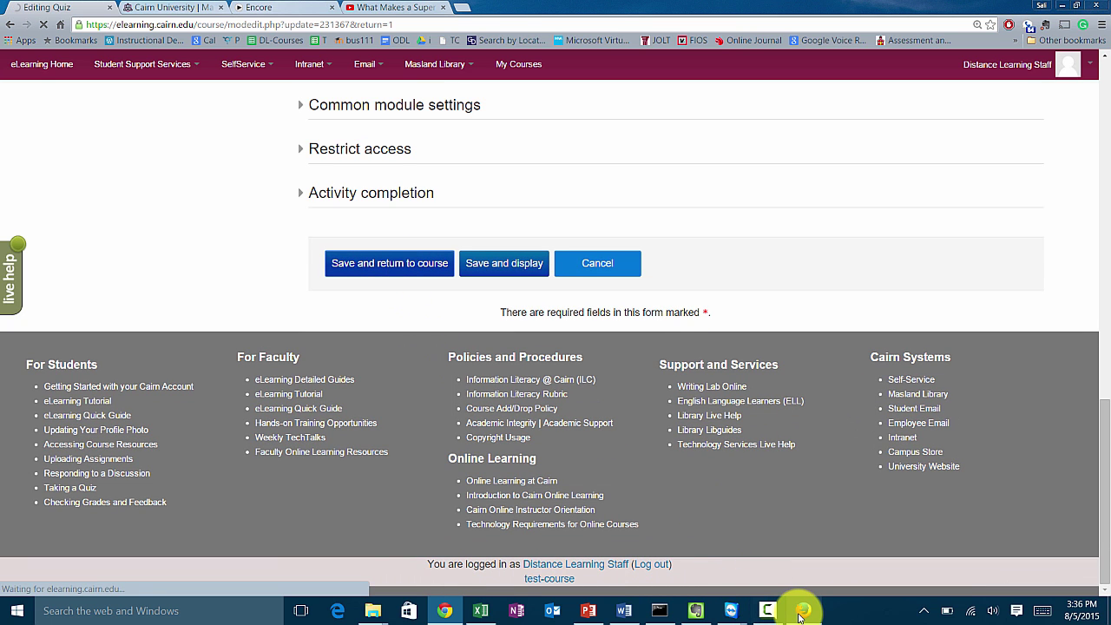
# Switch to Firefox with the student login and open Chapter 1 Quiz from the test-course page.
pyautogui.moveTo(803, 617)
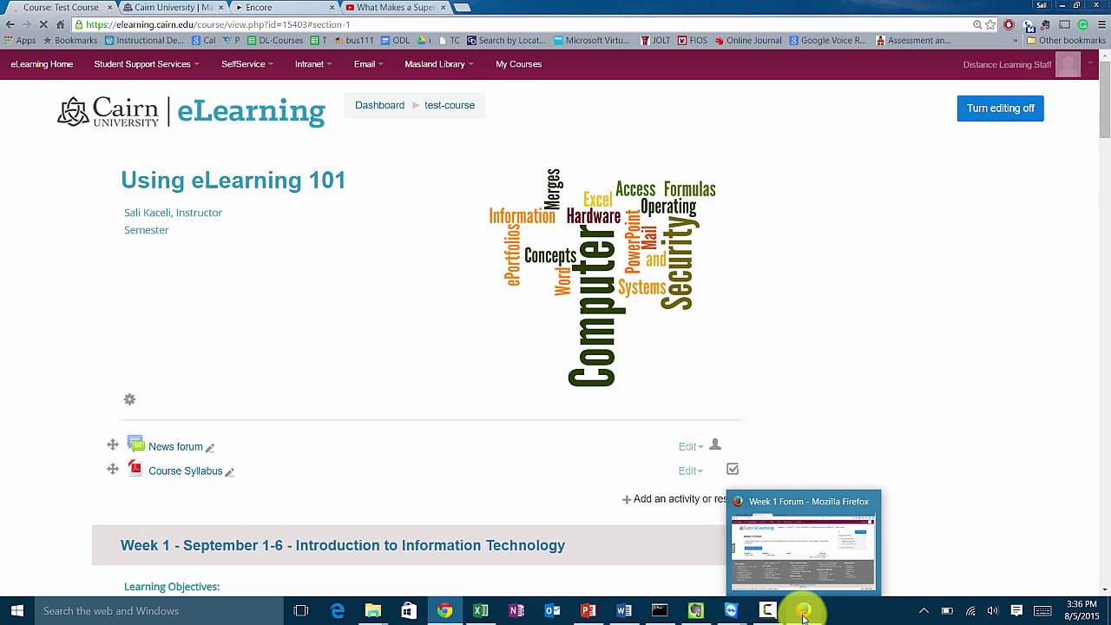
pyautogui.click(803, 614)
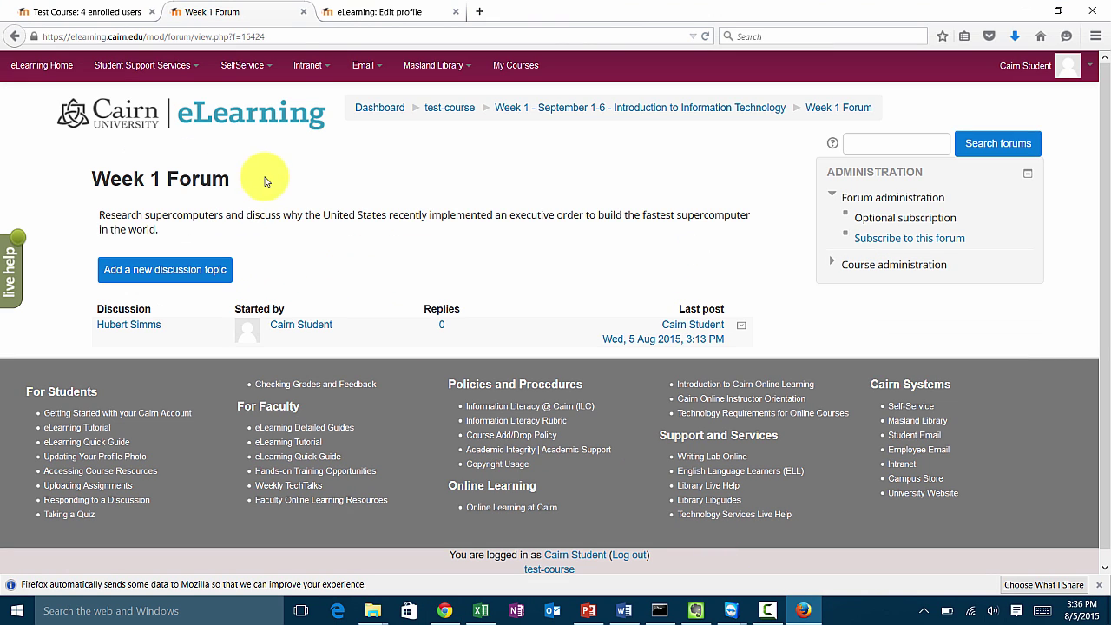
pyautogui.click(449, 109)
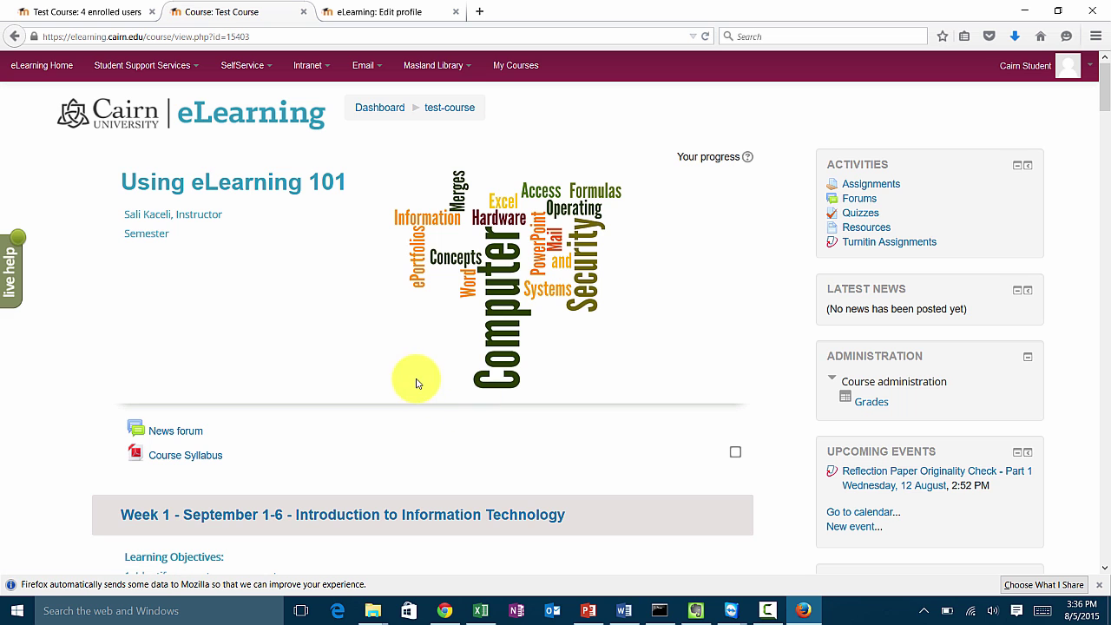
pyautogui.scroll(-1, 403, 388)
pyautogui.scroll(-10, 403, 388)
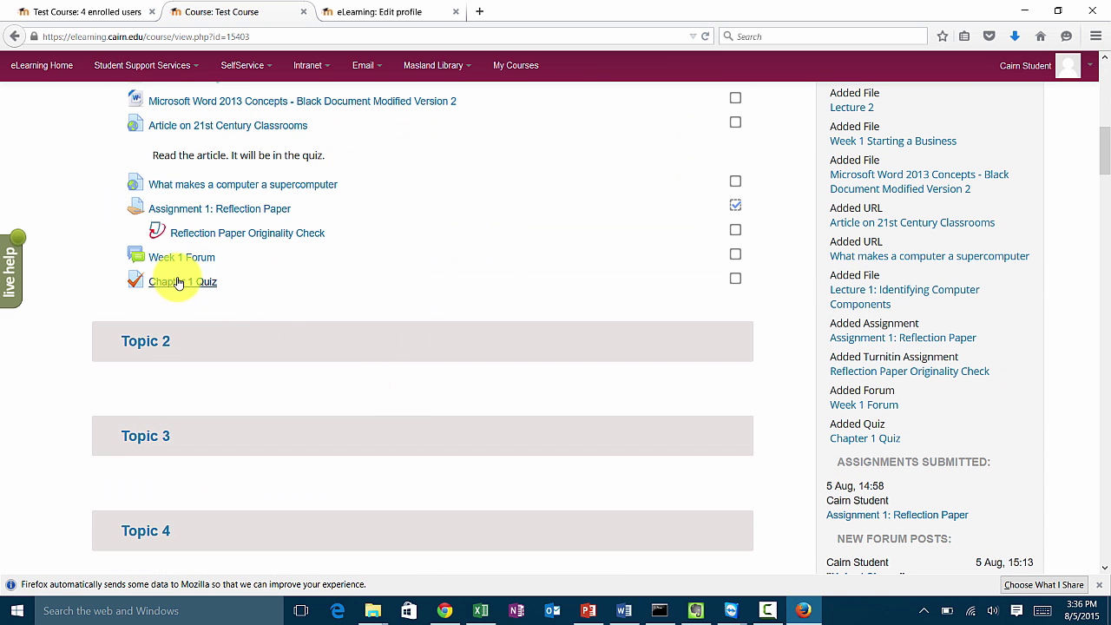
pyautogui.click(168, 284)
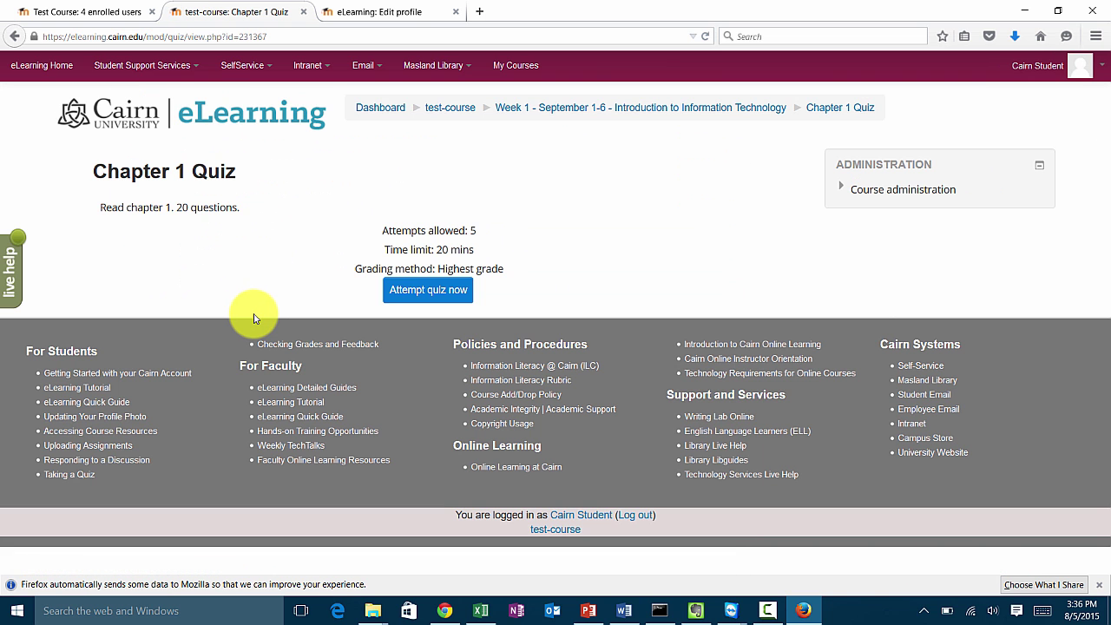
# Review the quiz's description, allowed attempts, time limit and grading method as the student sees them.
pyautogui.moveTo(422, 231); pyautogui.dragTo(402, 231)
pyautogui.moveTo(198, 206); pyautogui.dragTo(42, 205)
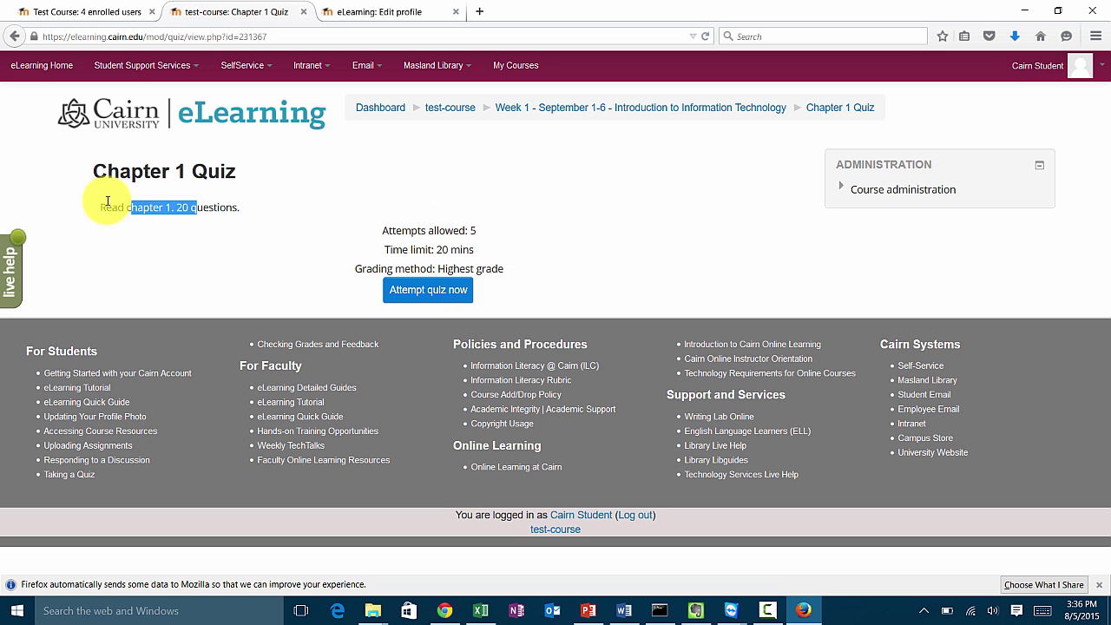
pyautogui.moveTo(388, 227); pyautogui.dragTo(498, 243)
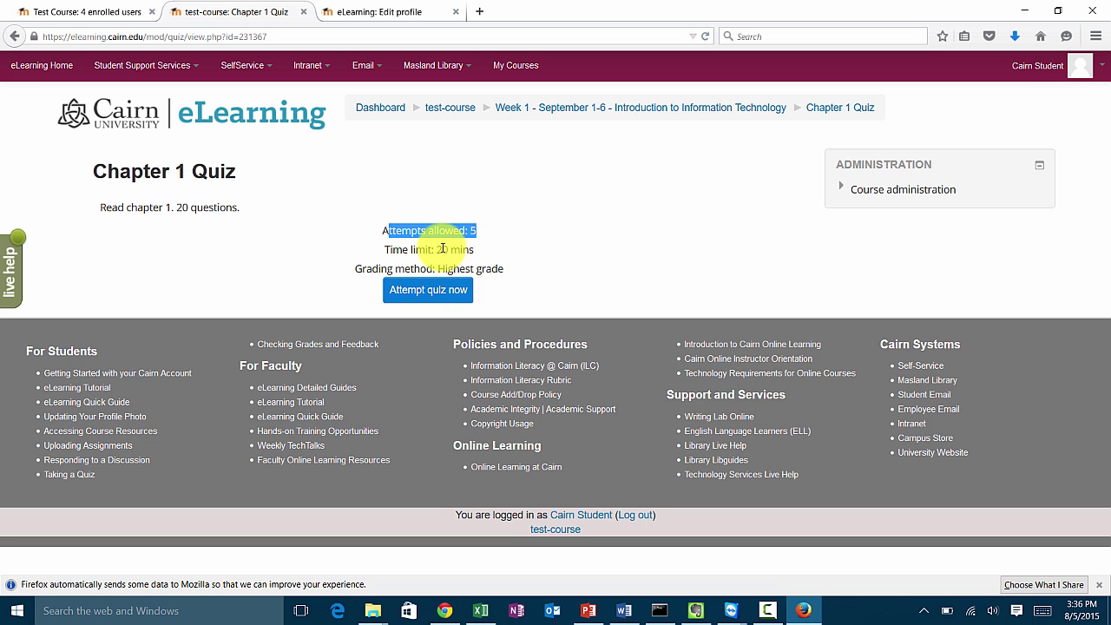
pyautogui.moveTo(402, 249); pyautogui.dragTo(429, 299)
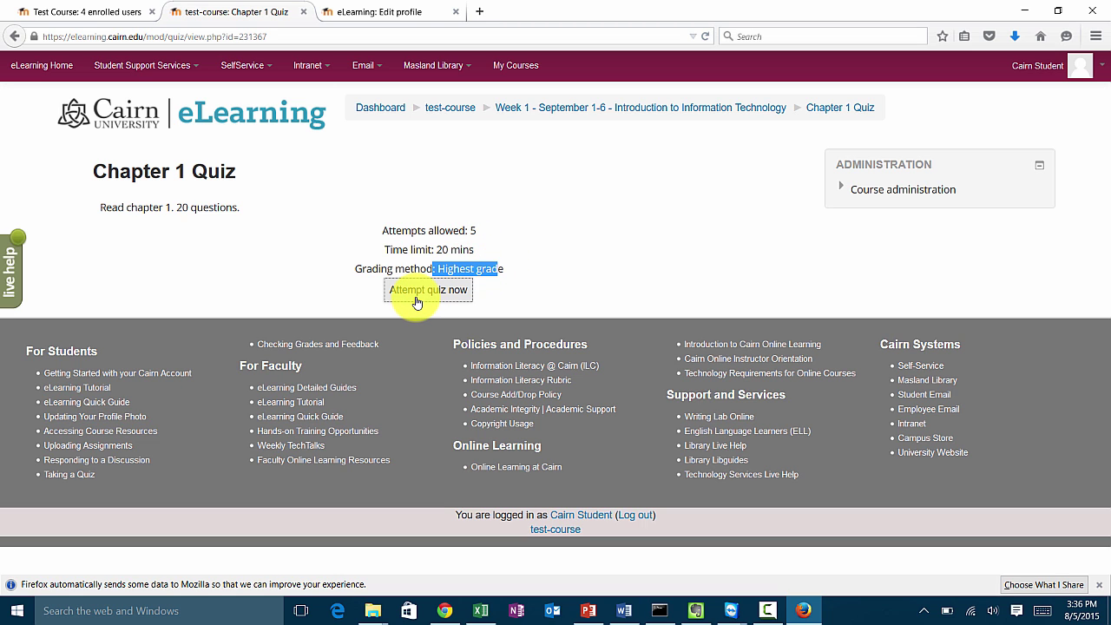
# Start a quiz attempt and answer questions 1 and 2, choosing False for the True/False question.
pyautogui.click(417, 303)
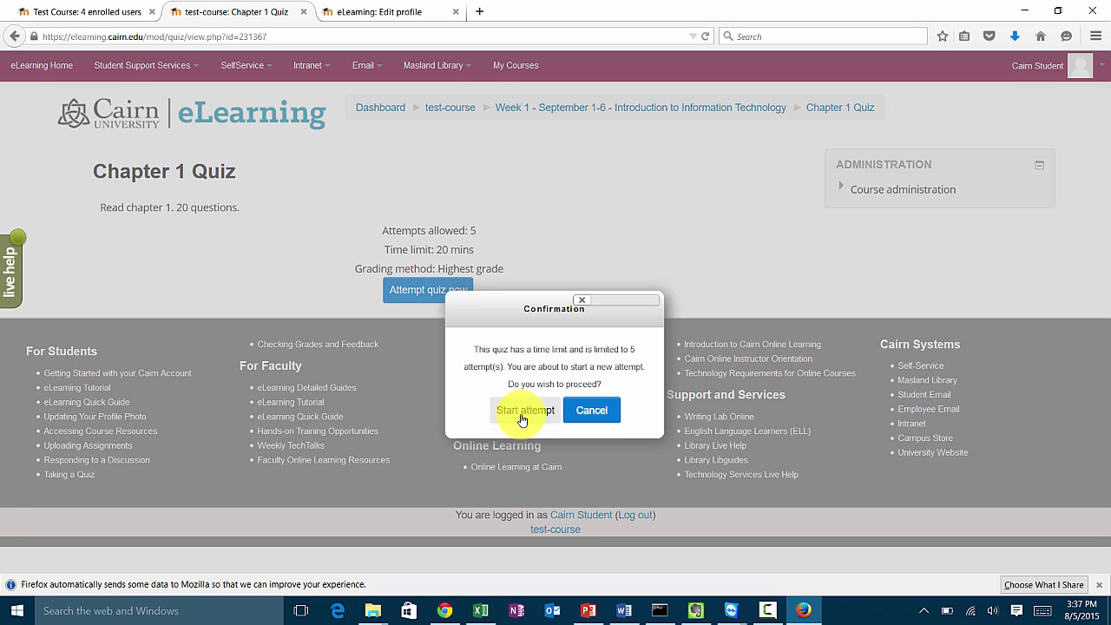
pyautogui.click(524, 413)
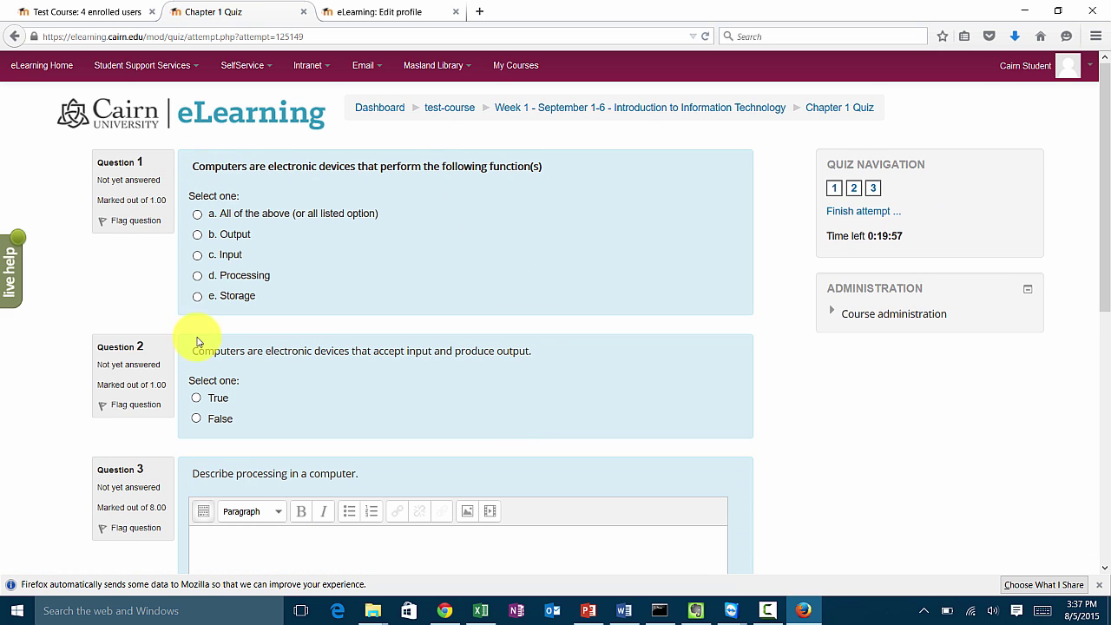
pyautogui.scroll(-2, 243, 260)
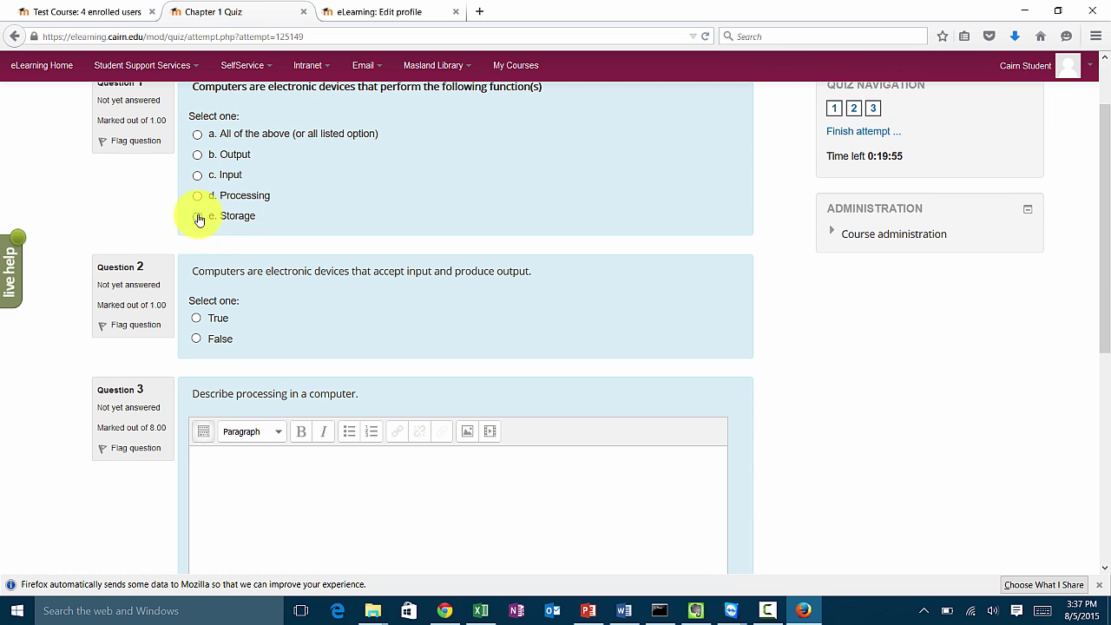
pyautogui.click(196, 338)
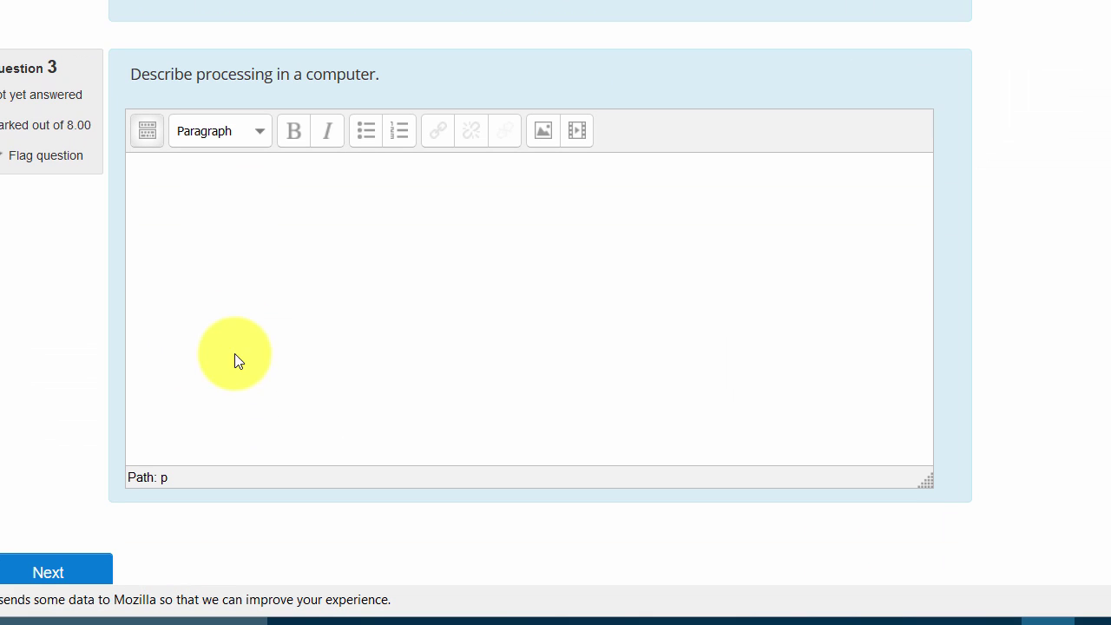
# Answer the essay question with filler text on seven lines: "sdfsfdsfsfsdfsf", "sf", "sd", "fsd", "fsd", "f" and "s".
pyautogui.click(281, 553)
pyautogui.write('sdfsfdsfsfsdfsf')
pyautogui.press('Return')
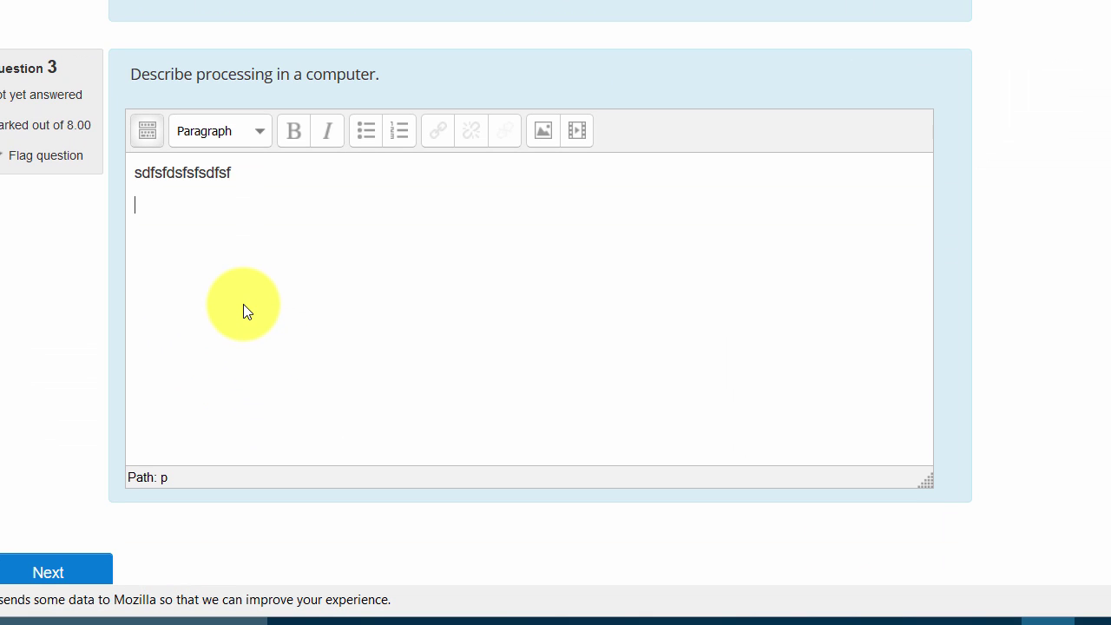
pyautogui.write('sf')
pyautogui.press('Return')
pyautogui.write('sd')
pyautogui.press('Return')
pyautogui.write('fsd')
pyautogui.press('Return')
pyautogui.write('fsd')
pyautogui.press('Return')
pyautogui.write('f')
pyautogui.press('Return')
pyautogui.write('s')
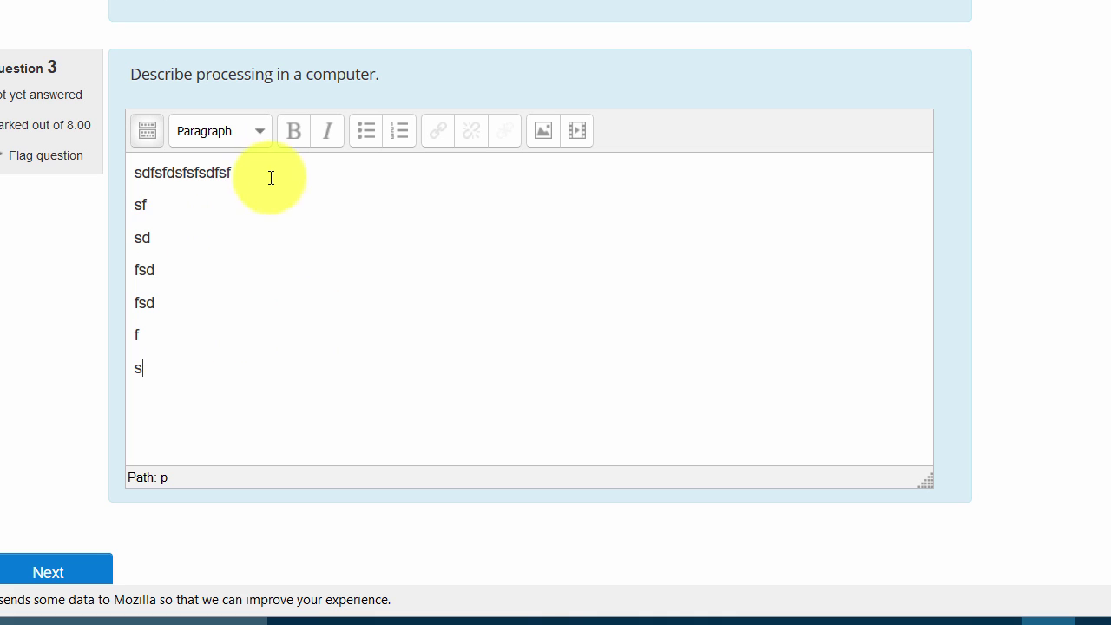
# Finish the Chapter 1 Quiz attempt and submit all answers, confirming the final submission.
pyautogui.click(64, 565)
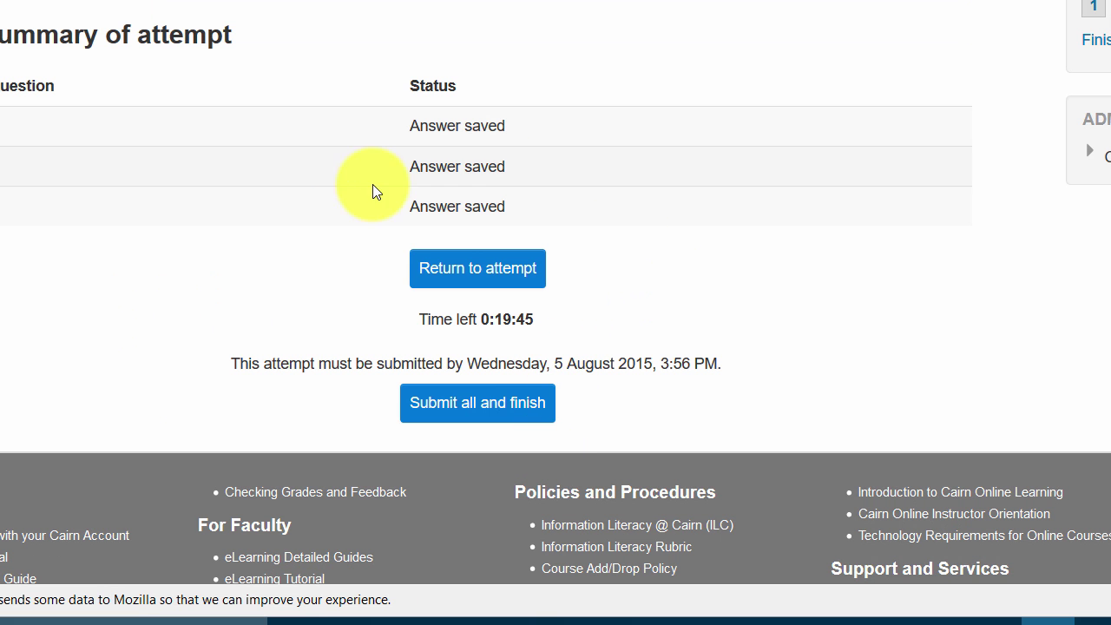
pyautogui.click(480, 417)
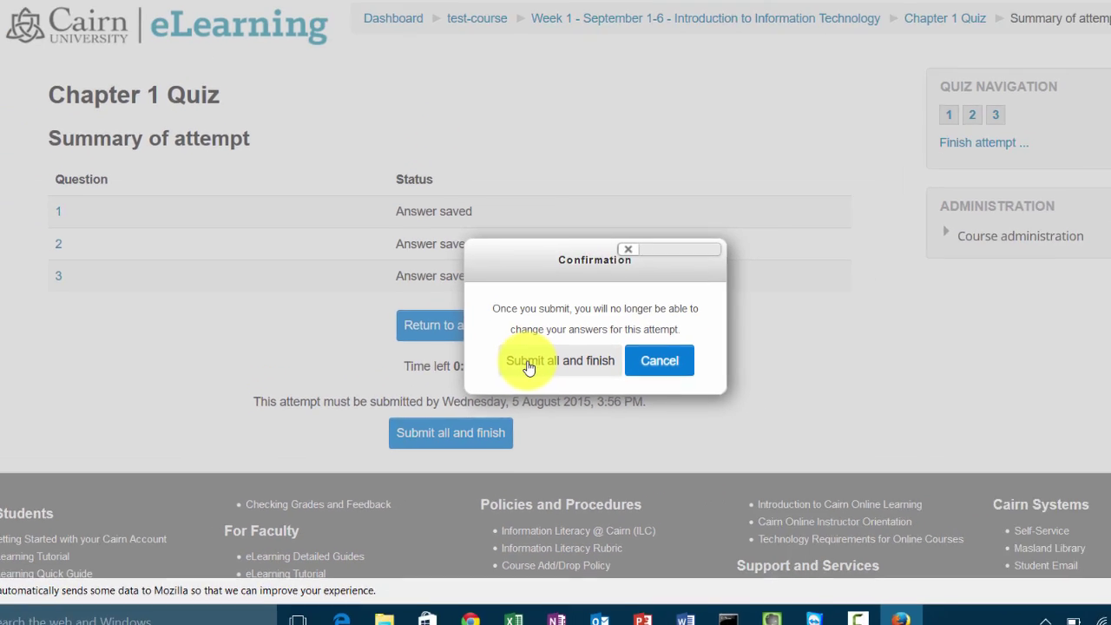
pyautogui.click(568, 314)
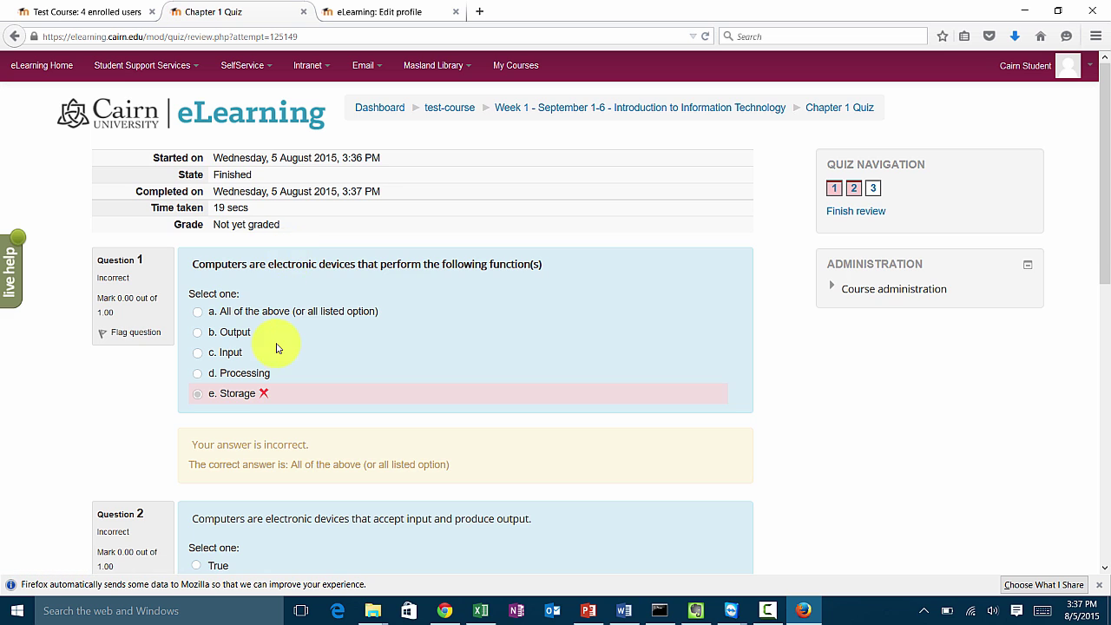
# Review the marks and feedback for all three questions of the submitted attempt, then finish the review.
pyautogui.scroll(-3, 273, 347)
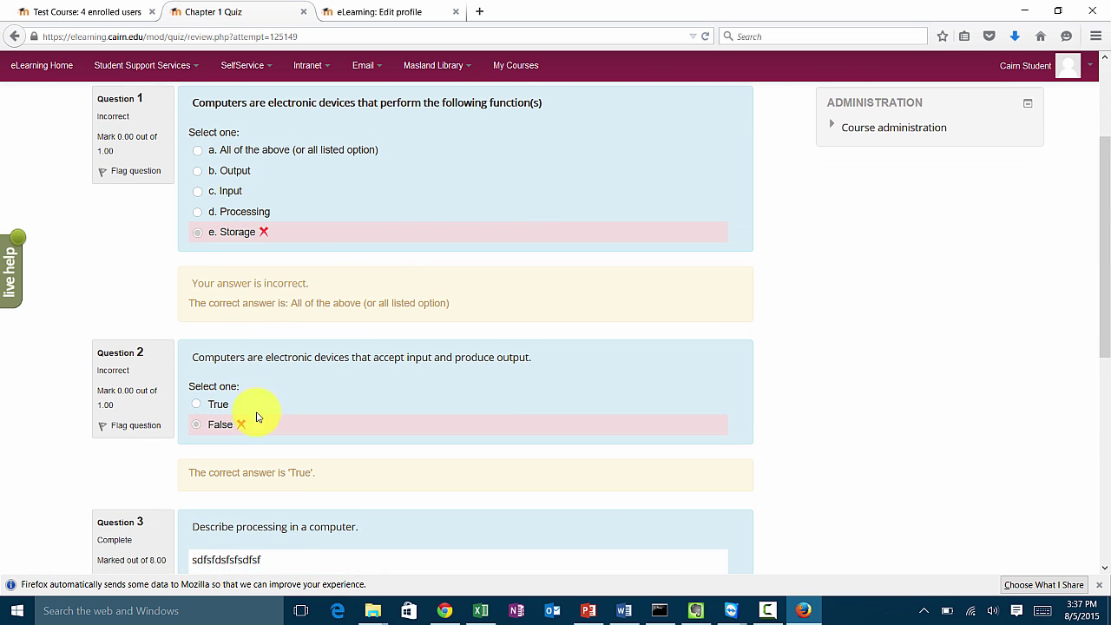
pyautogui.scroll(-4, 256, 418)
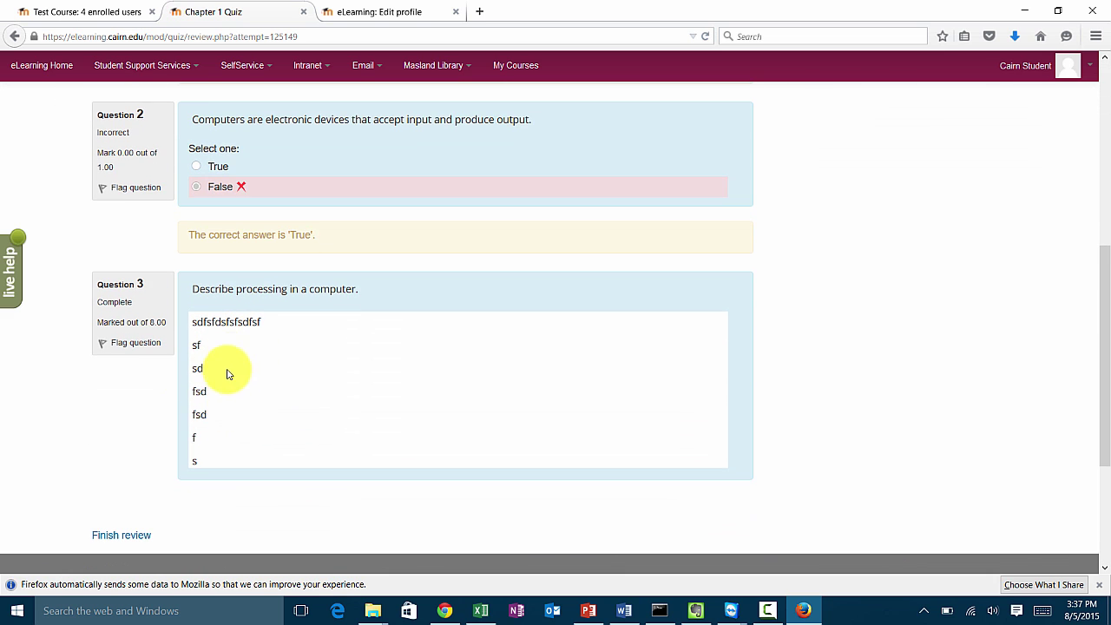
pyautogui.click(141, 543)
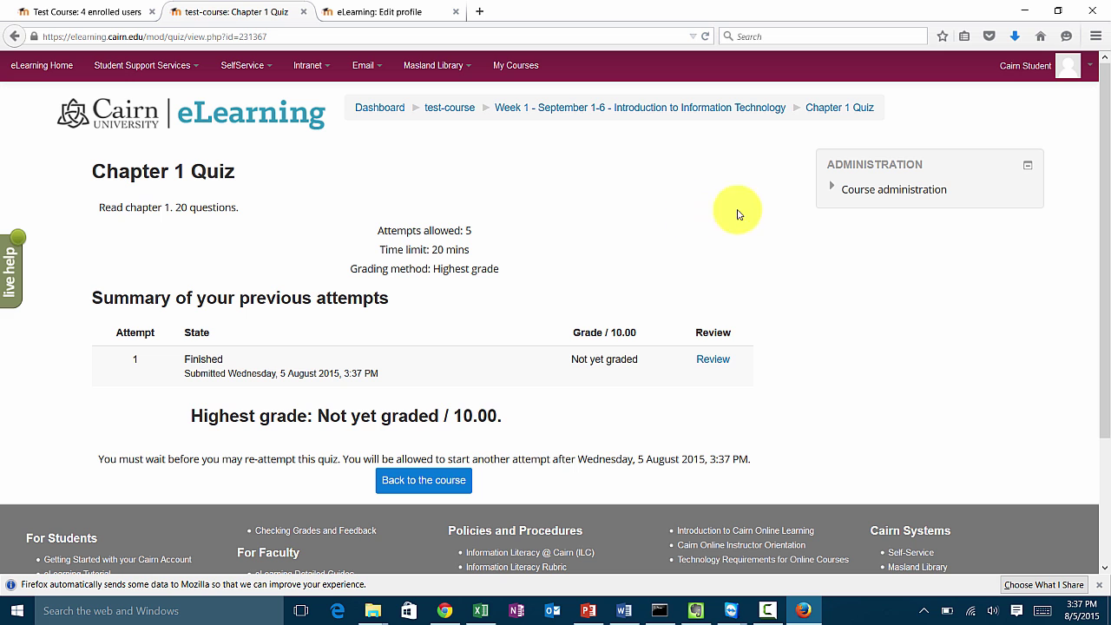
# Switch to the instructor's Chrome window, open Chapter 1 Quiz and examine the student's attempt in the grades report.
pyautogui.click(1024, 11)
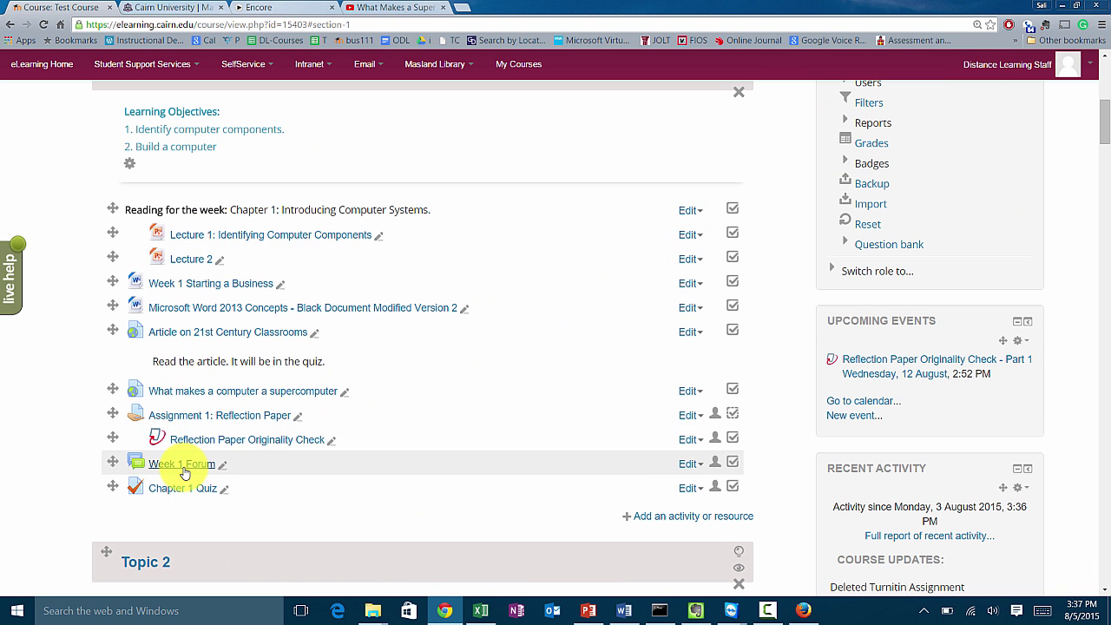
pyautogui.click(178, 488)
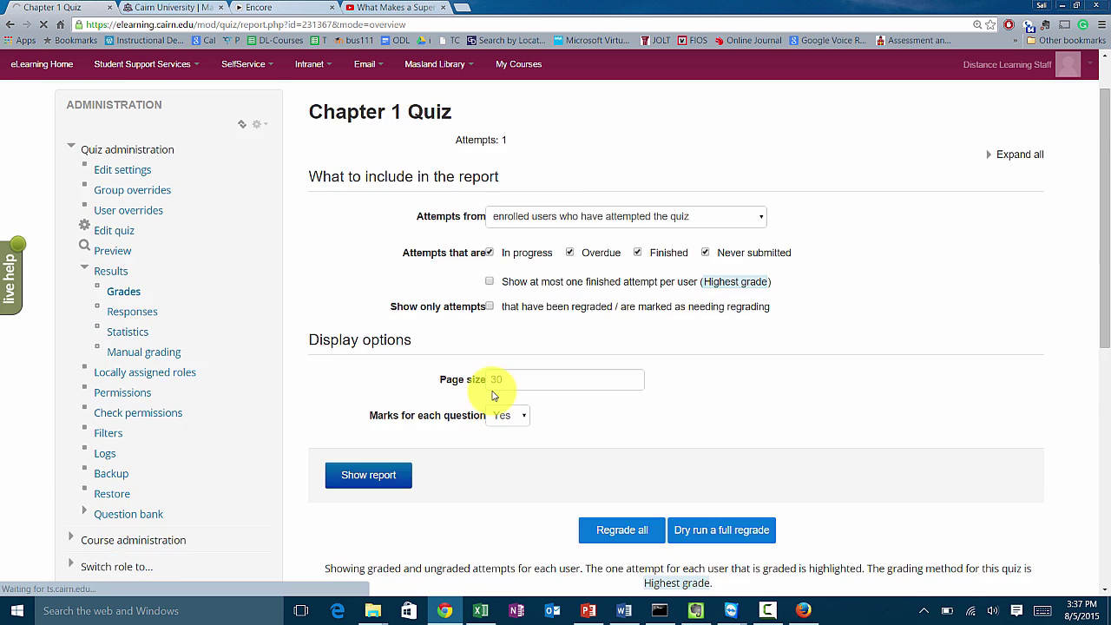
pyautogui.scroll(-2, 495, 385)
pyautogui.scroll(-3, 506, 387)
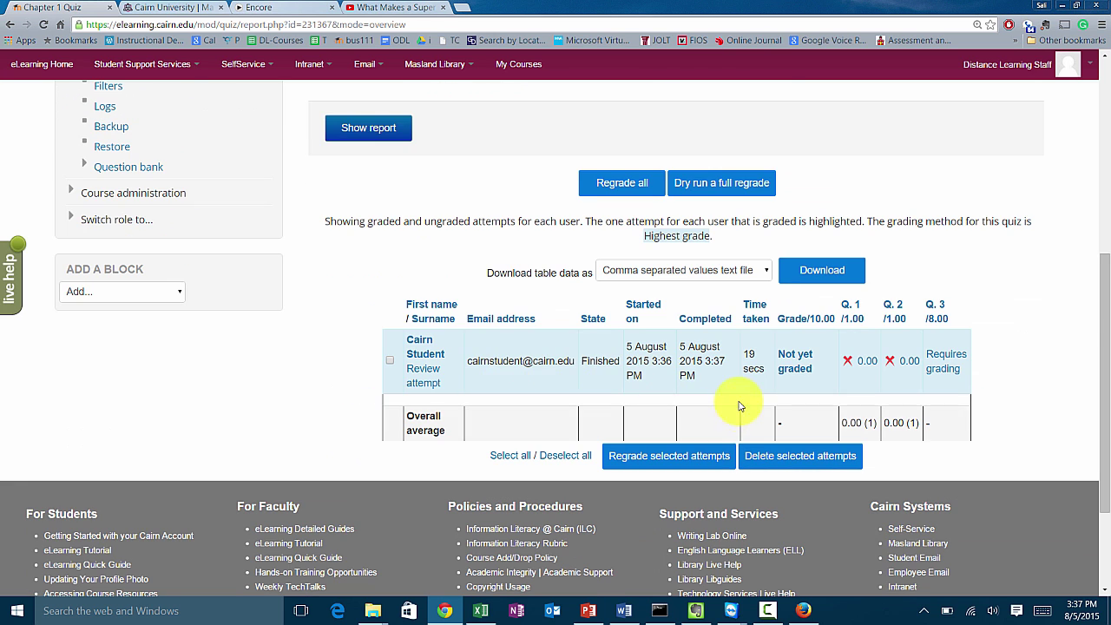
pyautogui.scroll(-1, 610, 395)
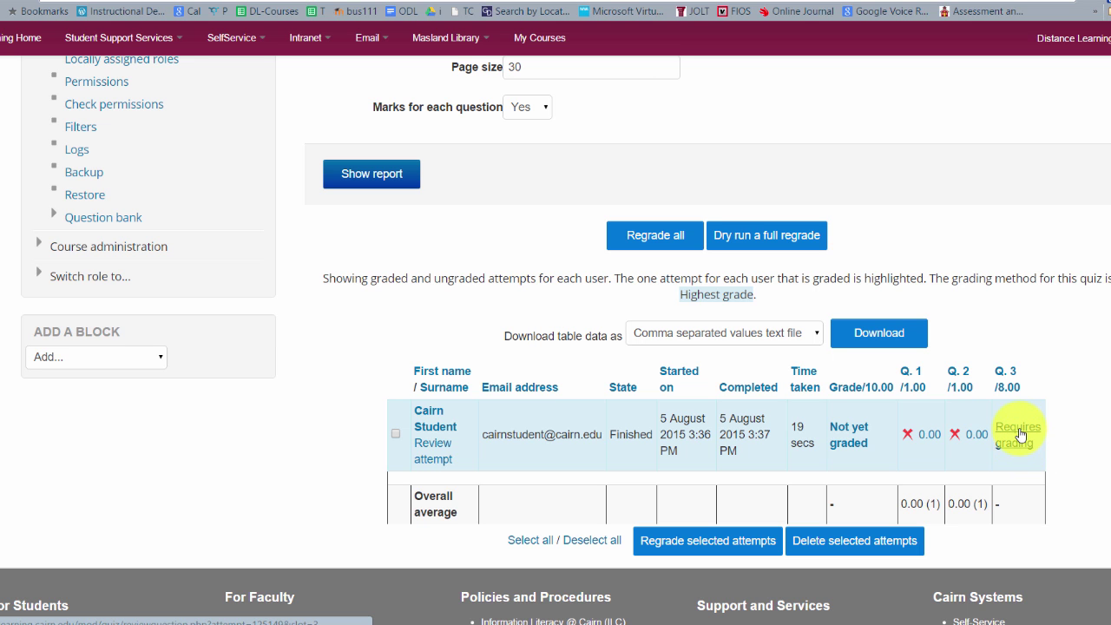
# Open manual grading for the quiz and show all attempts of question 3, "Describe processing in a computer.".
pyautogui.scroll(2, 1017, 434)
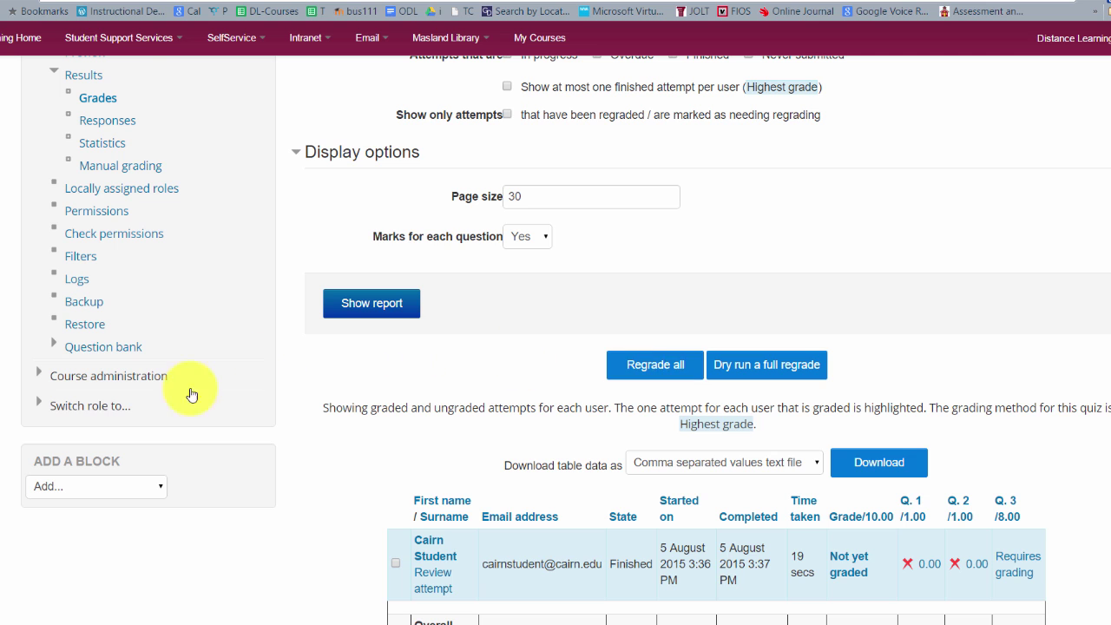
pyautogui.scroll(2, 135, 382)
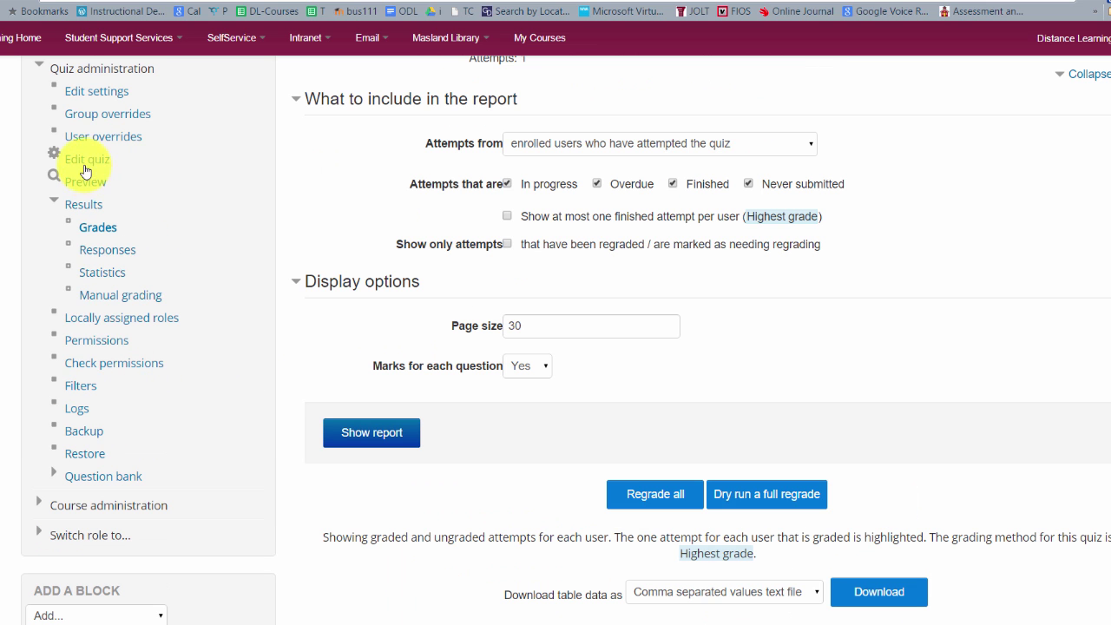
pyautogui.scroll(2, 96, 174)
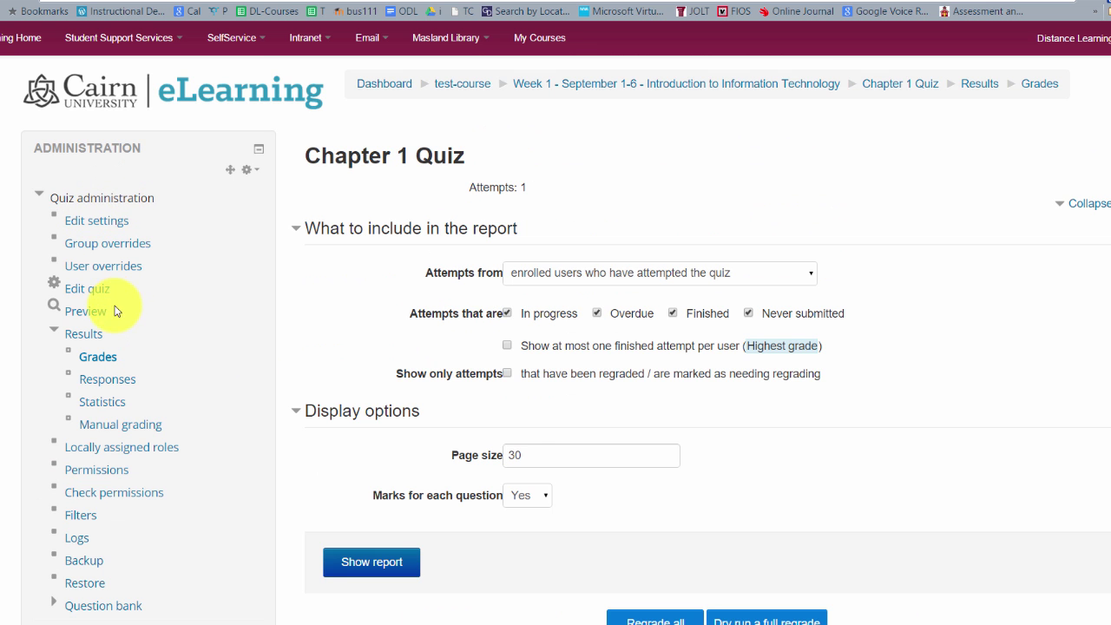
pyautogui.click(122, 431)
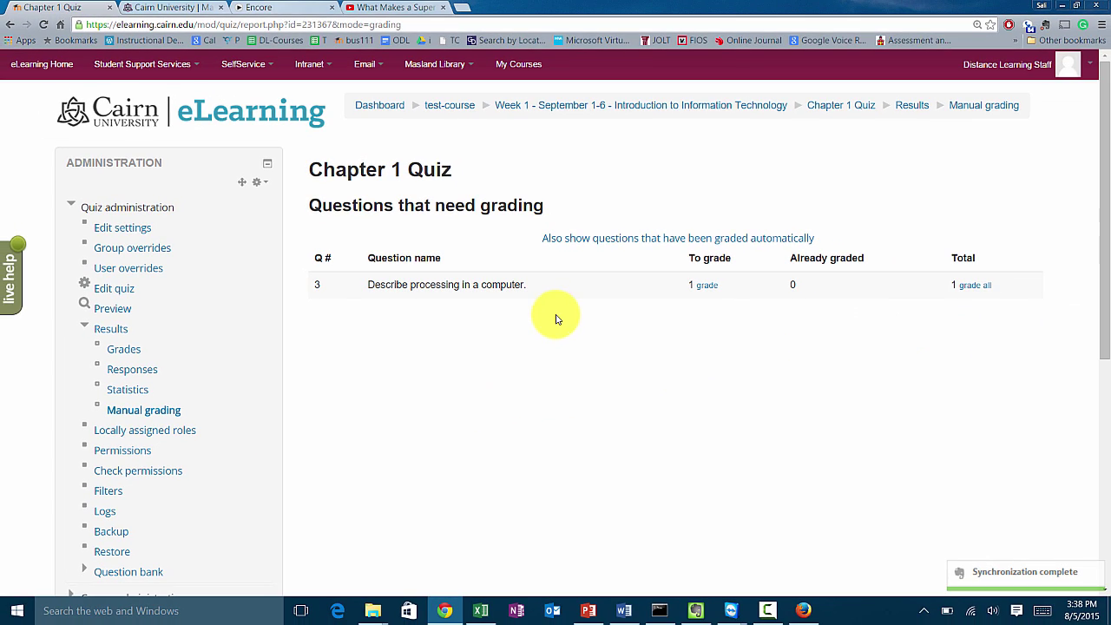
pyautogui.click(980, 289)
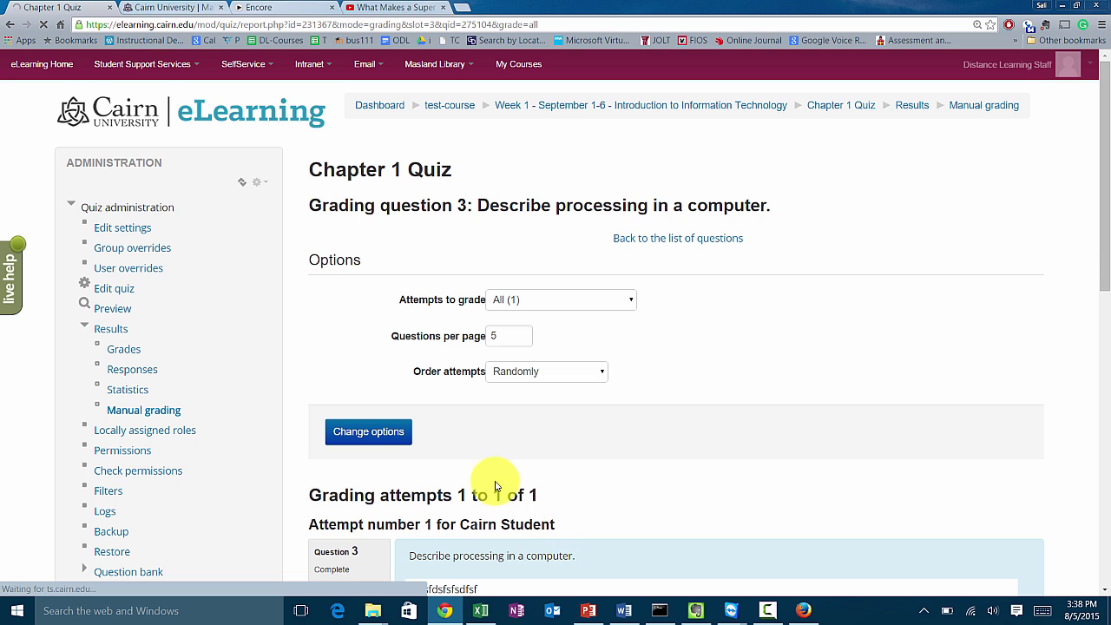
pyautogui.scroll(-10, 400, 486)
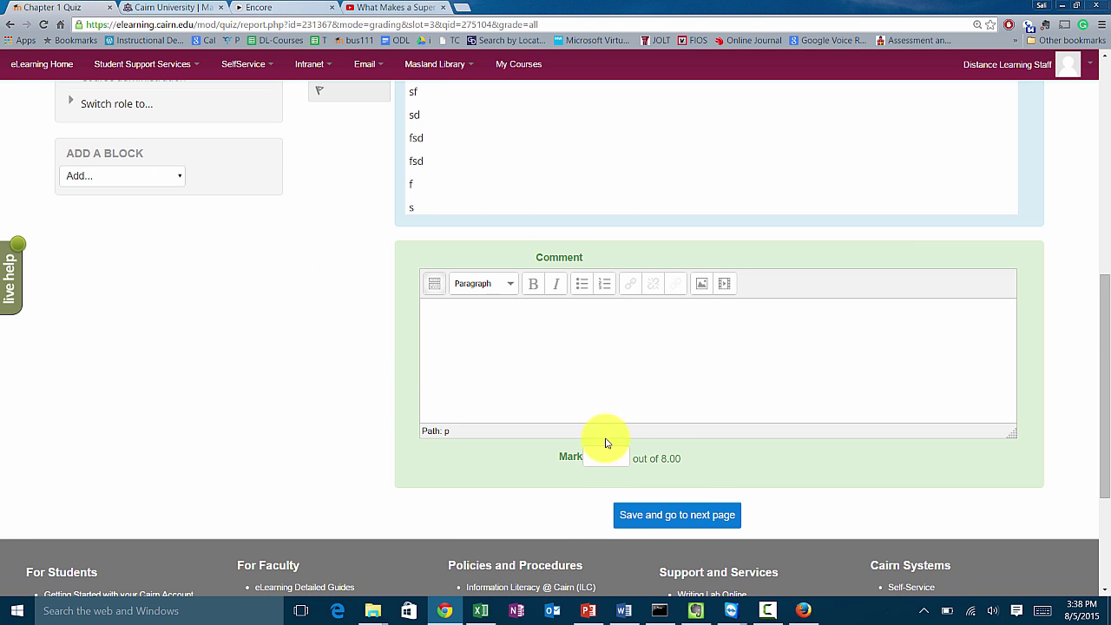
# Grade the essay answer with the comment "Nothing meaningful submitted." and a mark of 0, and save it.
pyautogui.click(475, 345)
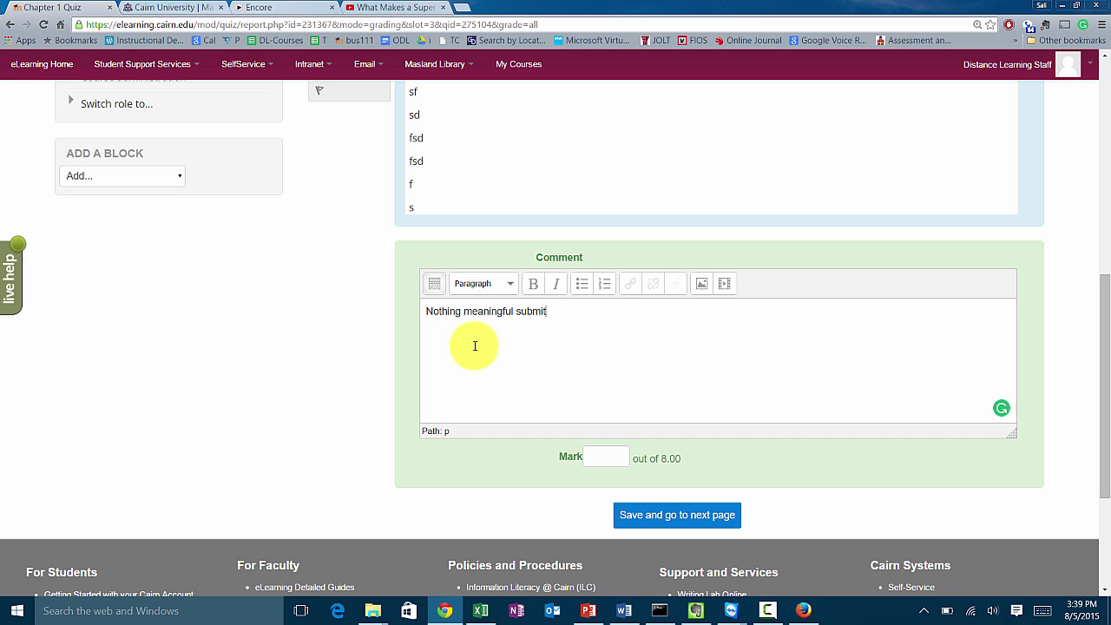
pyautogui.click(604, 461)
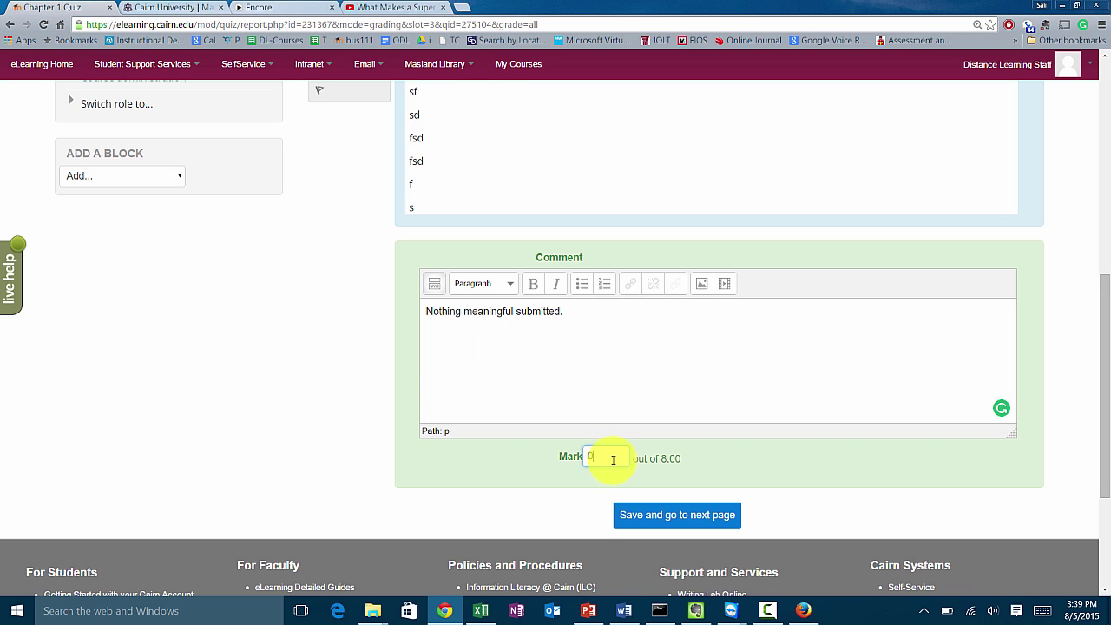
pyautogui.write('0')
pyautogui.click(657, 514)
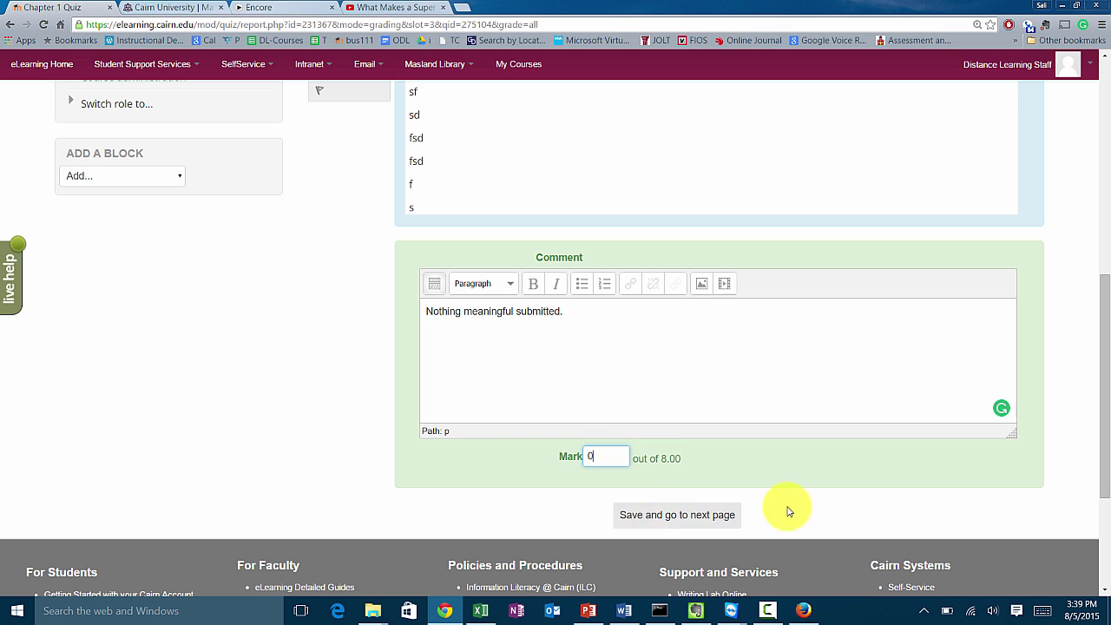
pyautogui.click(695, 520)
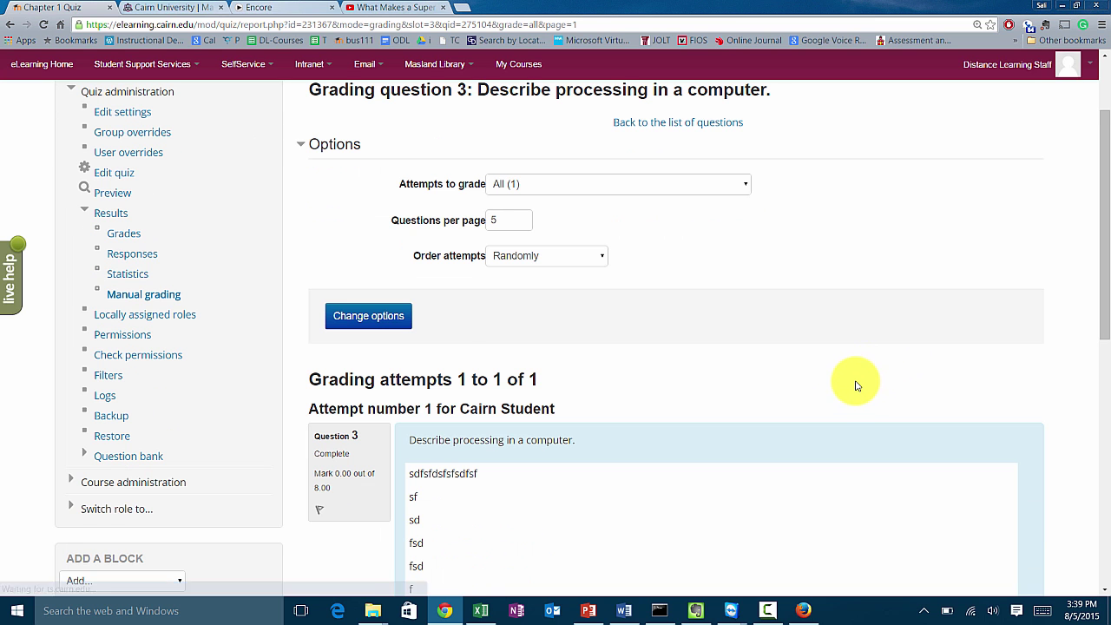
pyautogui.scroll(-7, 846, 399)
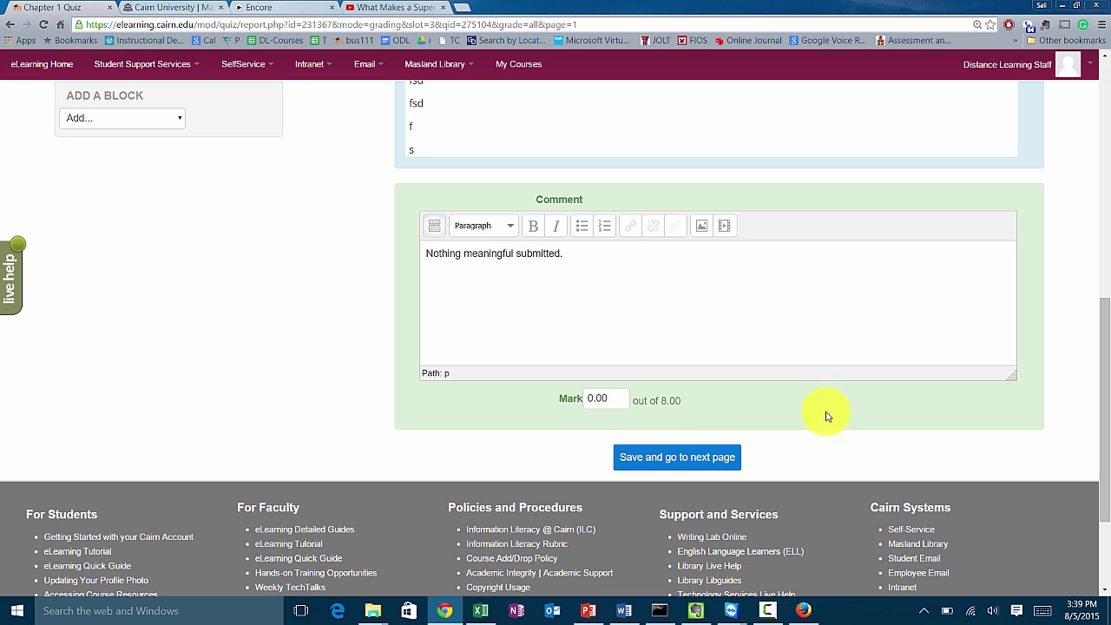
pyautogui.click(664, 465)
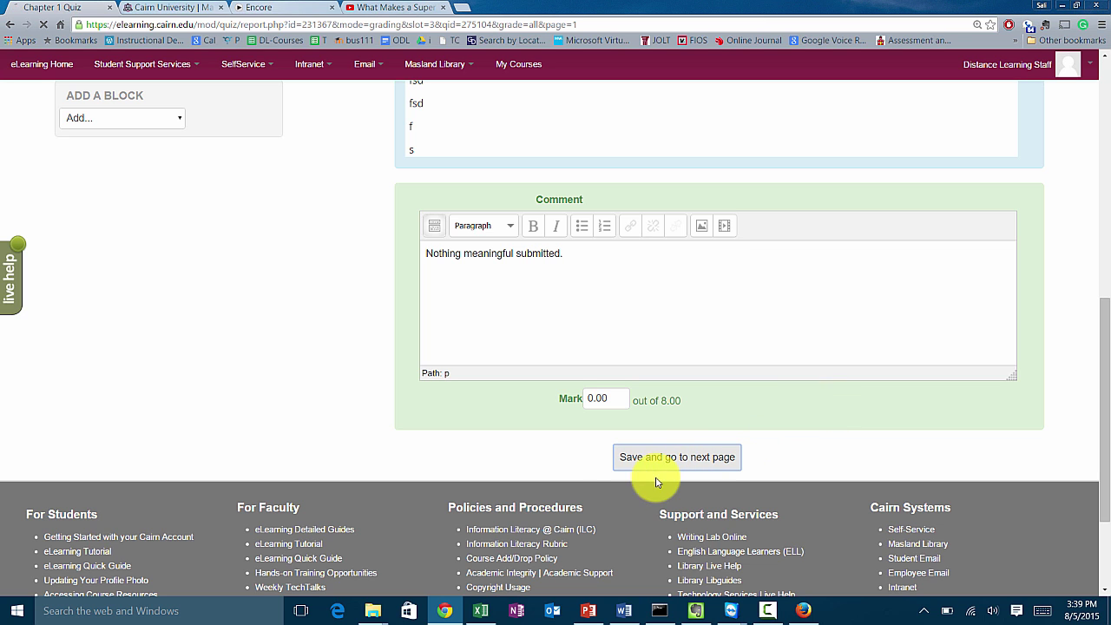